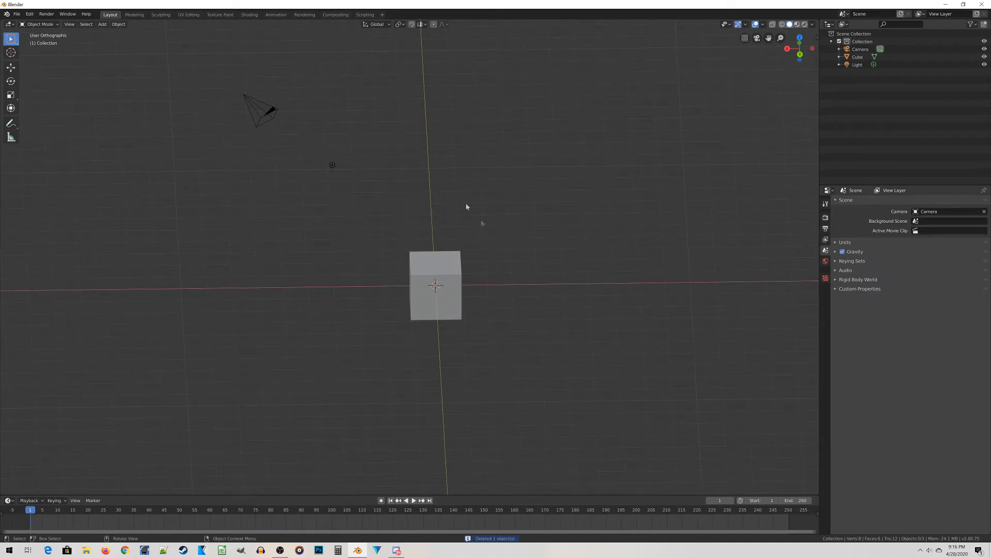
Set the default cube's X, Y and Z dimensions to 8 m each
left_click(415, 256)
middle_click_drag(460, 283, 562, 313)
key("n")
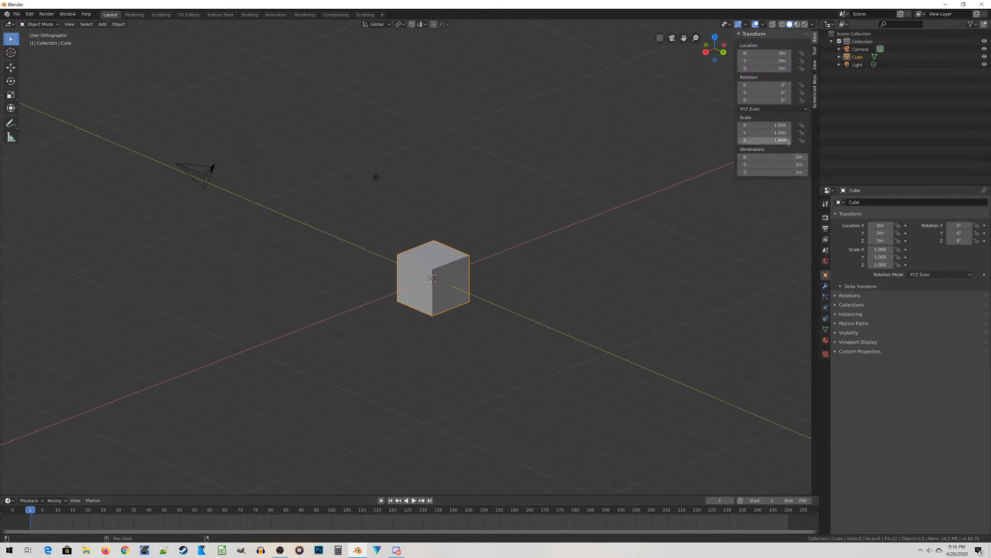
left_click(767, 157)
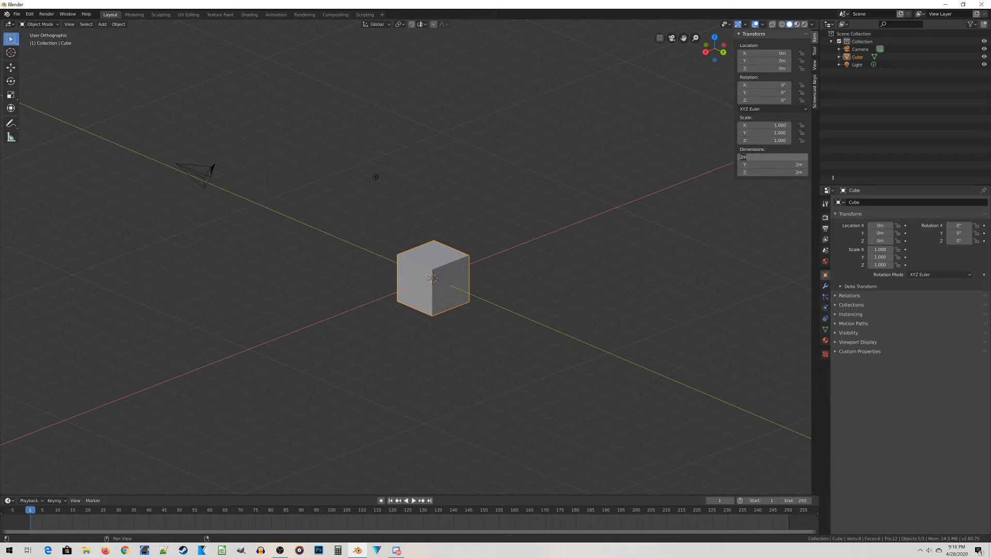
type("8")
key("Tab")
type("8")
key("Tab")
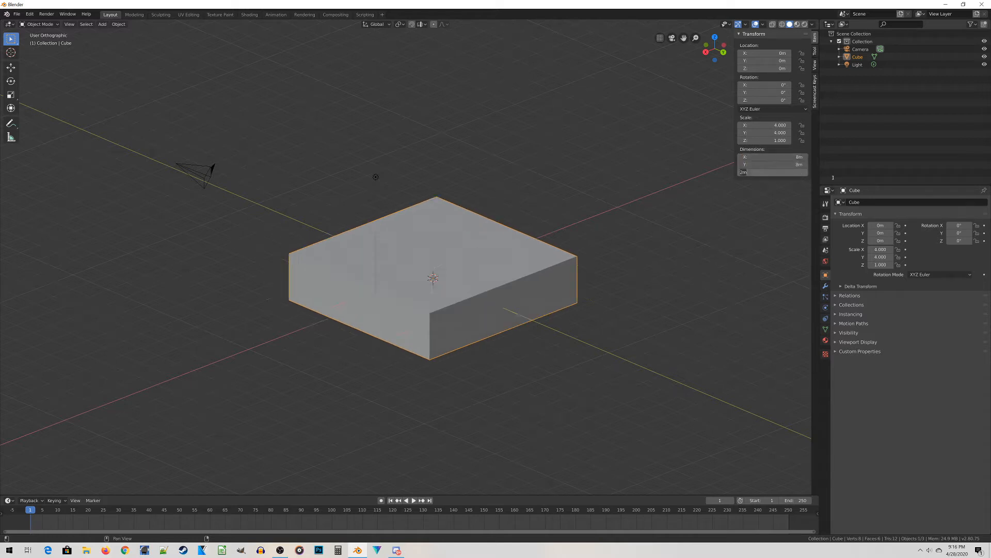
type("8")
key("Return")
middle_click_drag(802, 275, 463, 339)
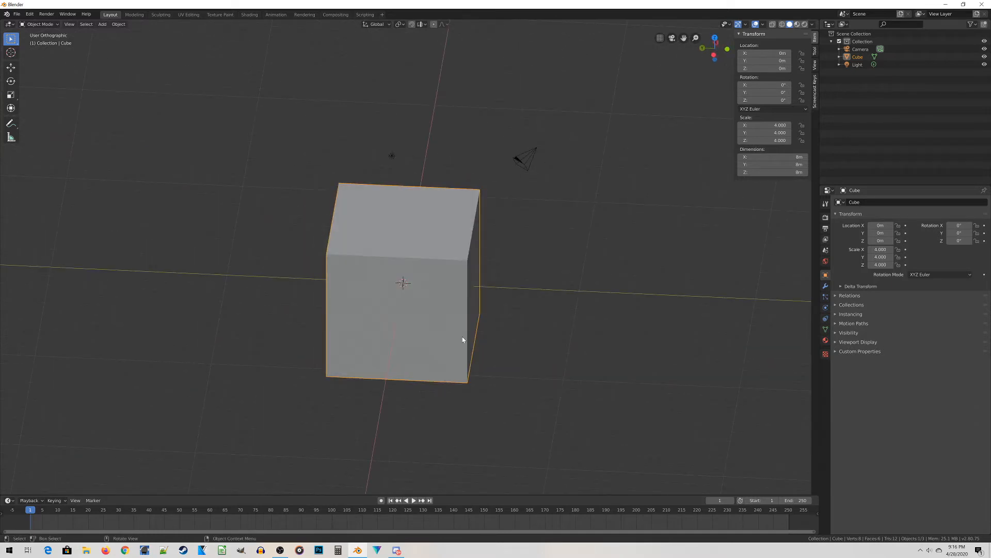
middle_click_drag(542, 325, 508, 323)
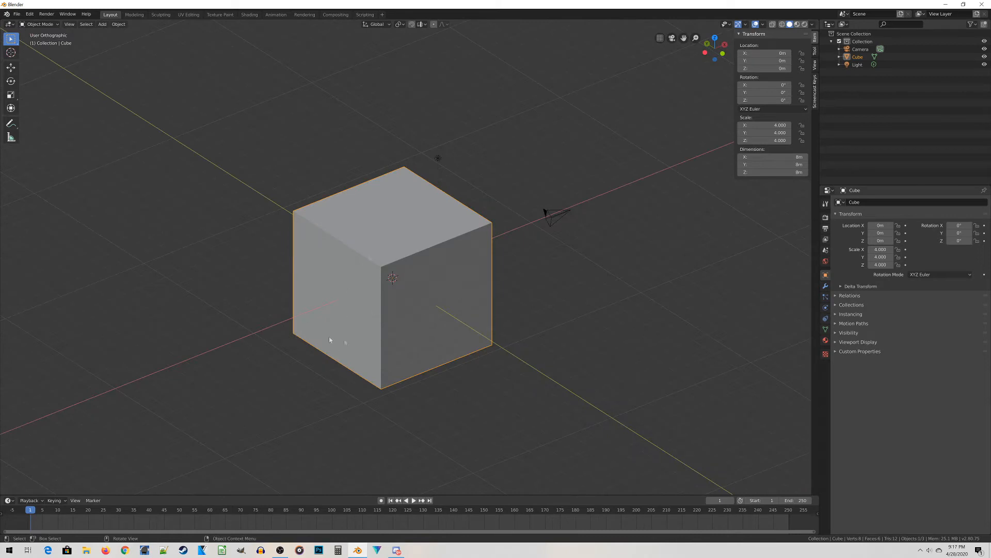
In Edit Mode, add two evenly spaced loop cuts that divide the cube into three equal parts along X
mouse_move(482, 367)
middle_mouse_down()
mouse_move(505, 372)
mouse_move(465, 362)
mouse_move(484, 360)
middle_mouse_up()
key("Tab")
middle_click_drag(409, 304, 390, 310)
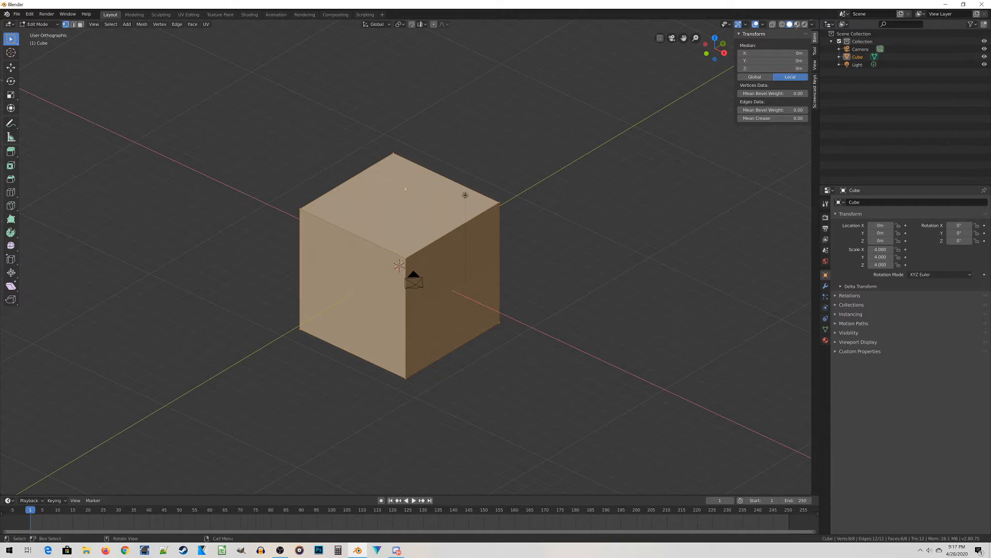
middle_click_drag(507, 301, 553, 309)
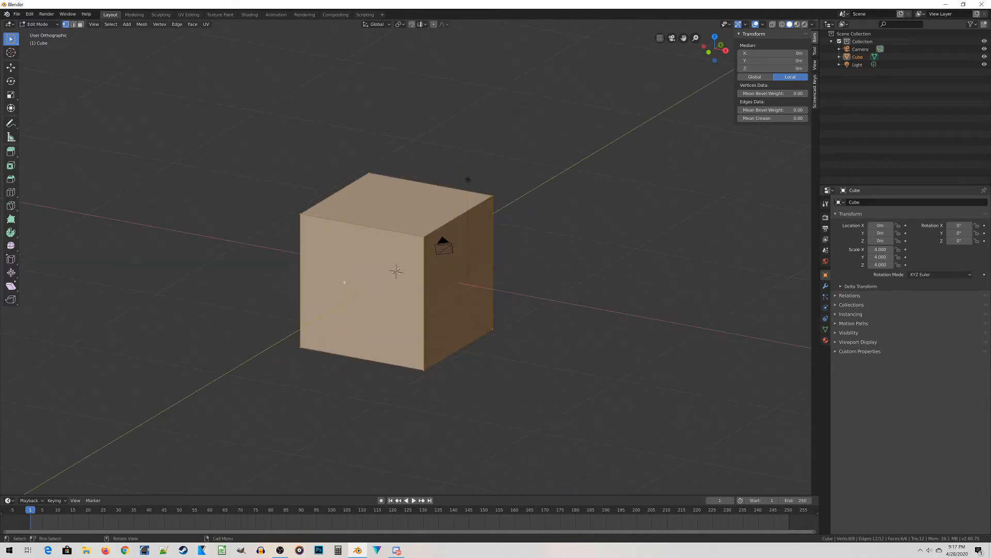
key("ctrl+r")
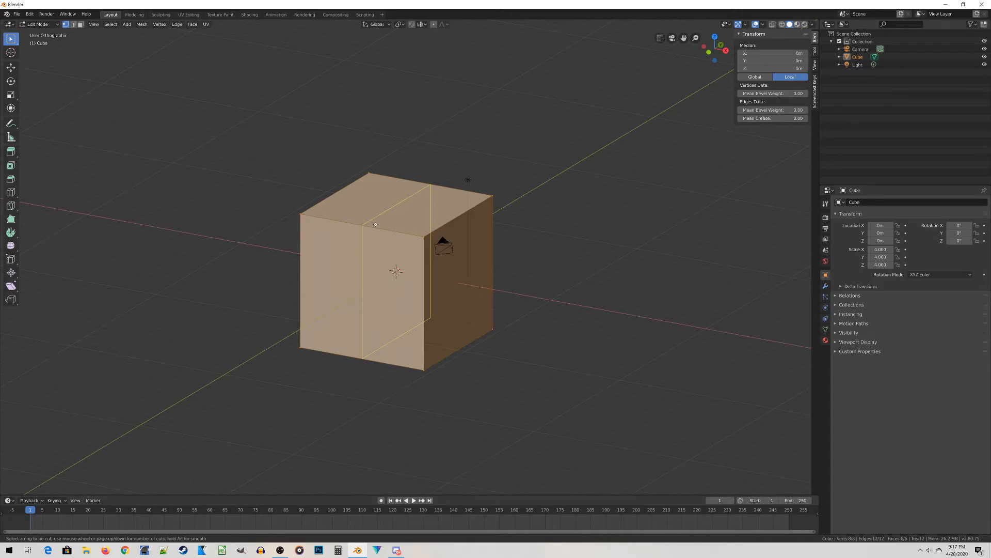
scroll(375, 225, "up", 1)
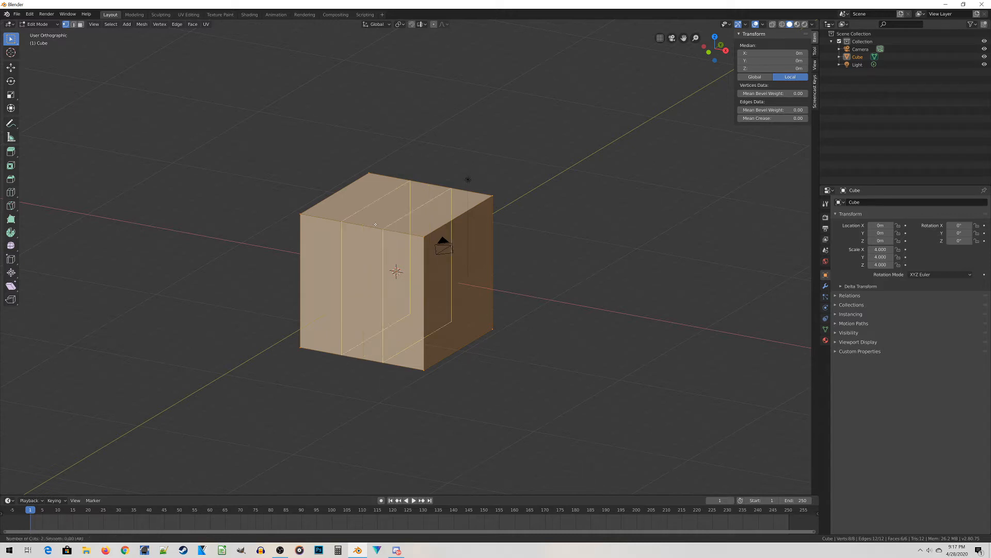
left_click(375, 224)
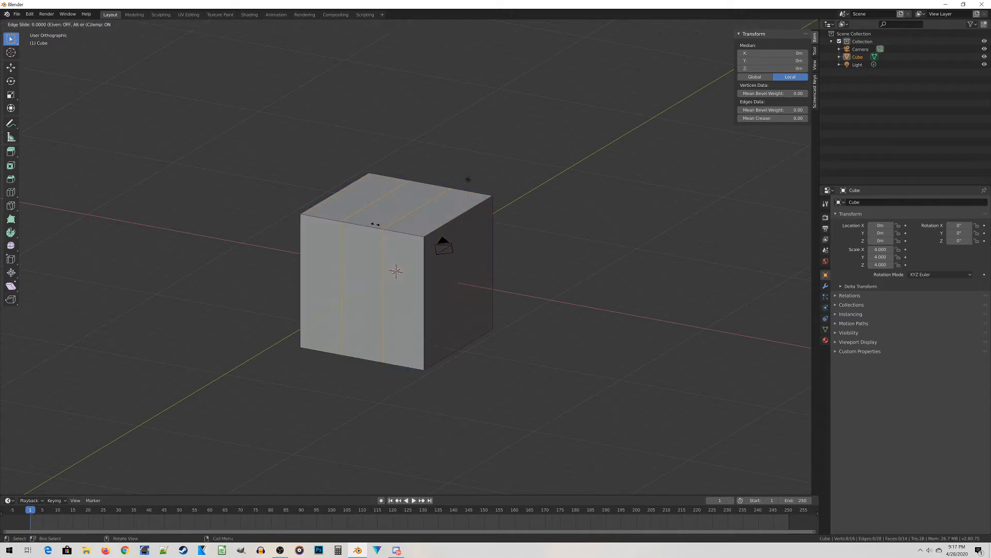
left_click(375, 225)
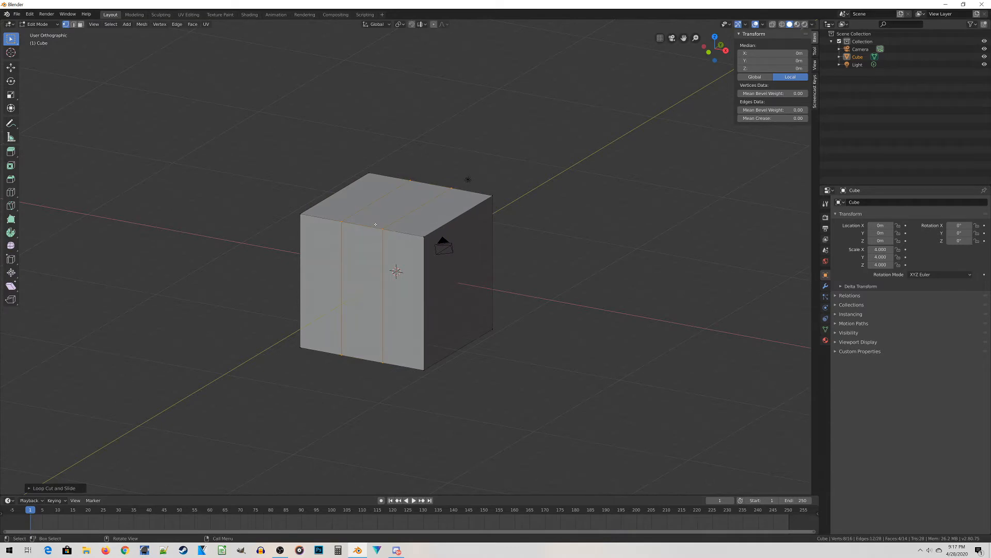
Add two evenly spaced horizontal loop cuts that divide the cube into three equal layers along Z
middle_click_drag(366, 364, 438, 297)
key("ctrl+r")
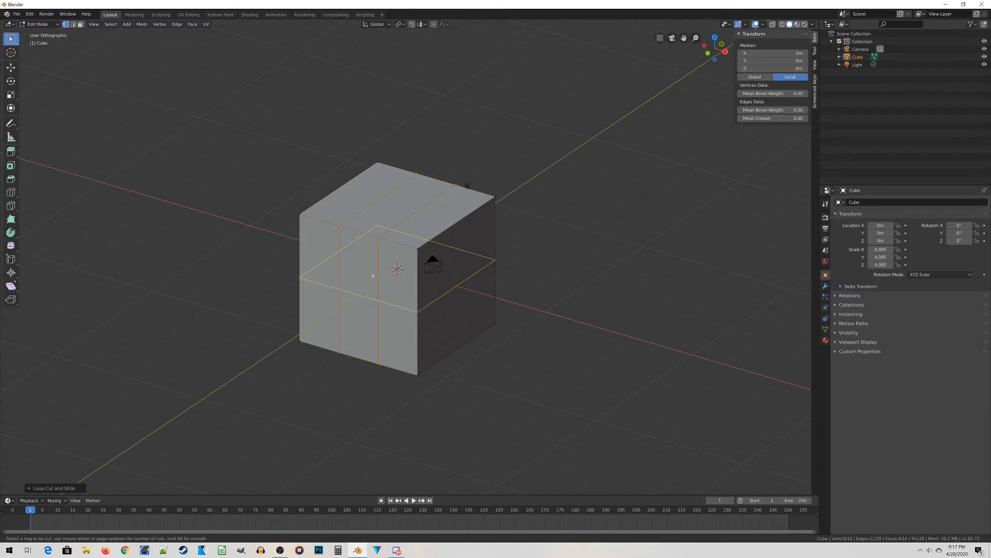
scroll(372, 275, "up", 1)
left_click(373, 275)
right_click(372, 275)
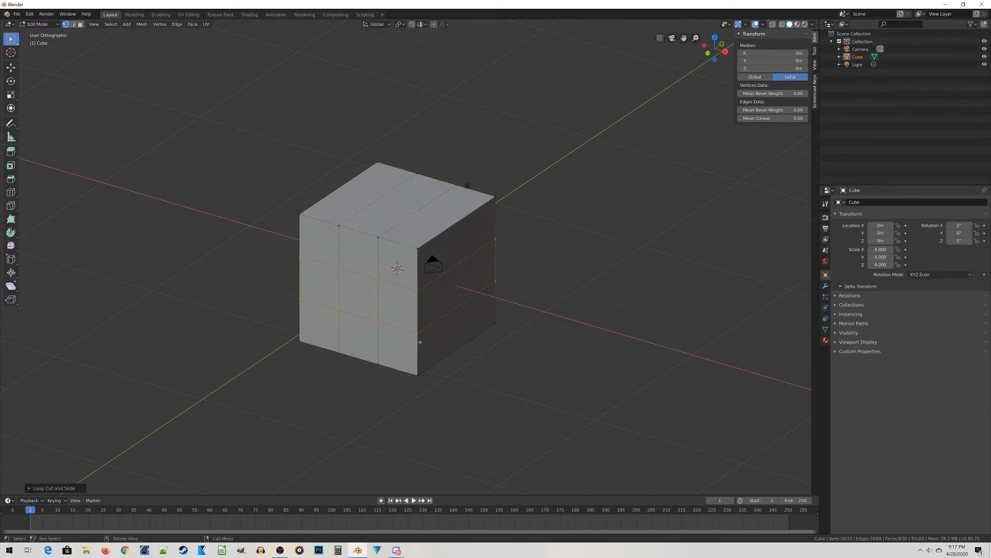
Add two evenly spaced loop cuts that divide the cube into three equal parts along Y
middle_click_drag(419, 341, 412, 249)
key("ctrl+r")
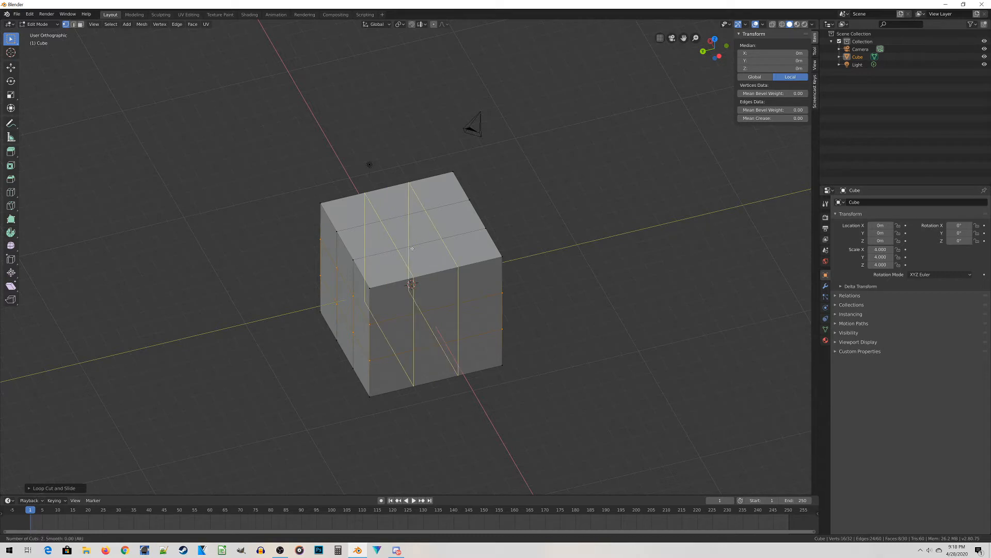
left_click(412, 249)
middle_click_drag(527, 362, 288, 282)
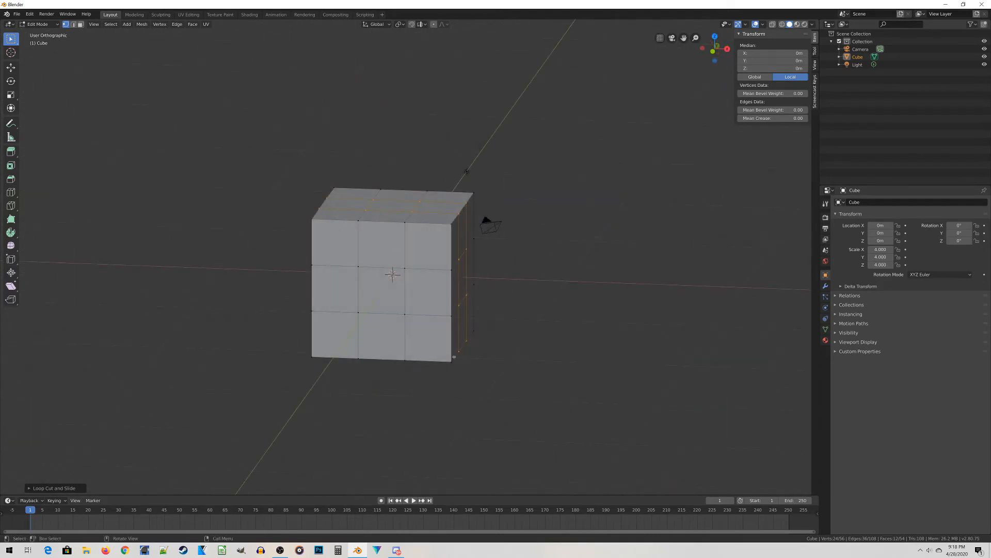
middle_click_drag(550, 344, 489, 313)
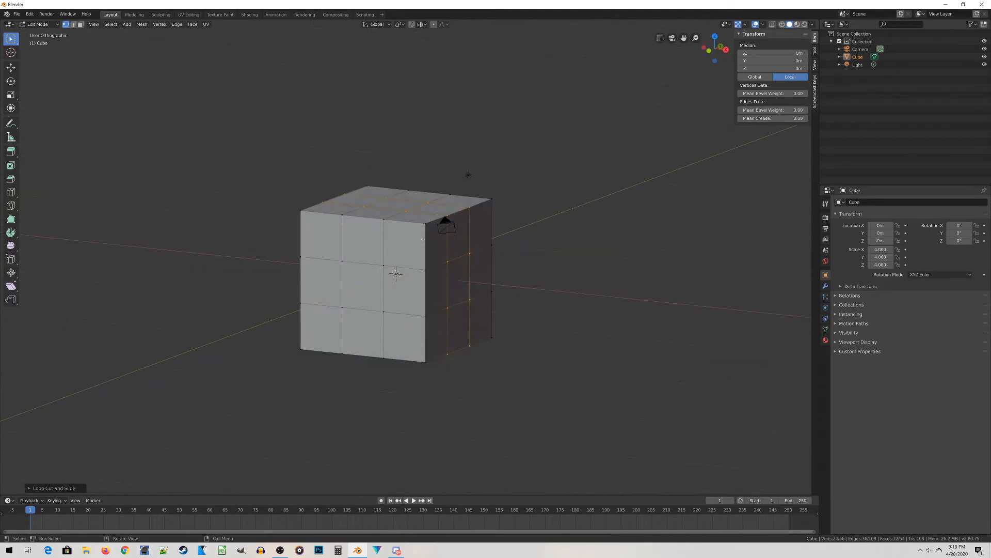
Look up the MeasureIt add-on in the add-on preferences by searching for "Mea"
left_click(425, 225)
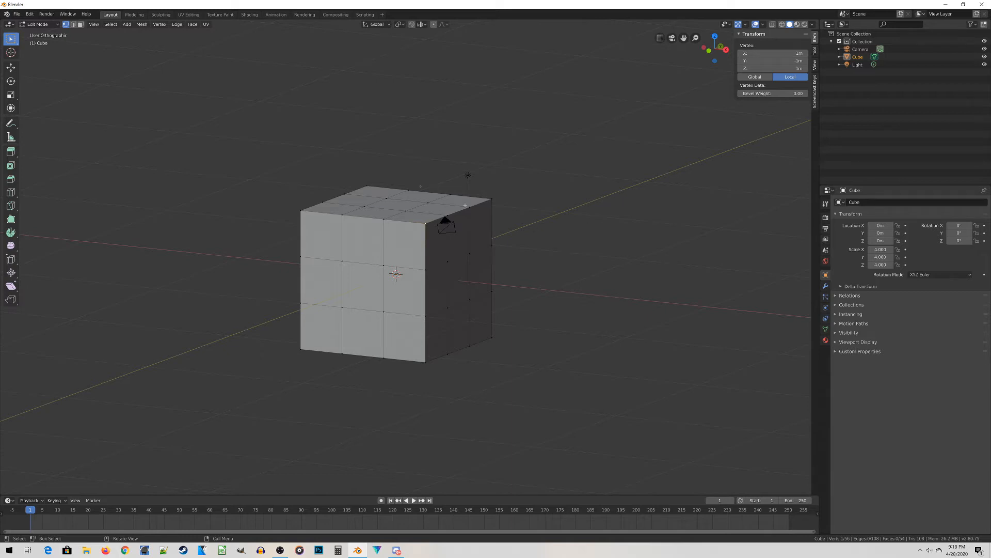
left_click(30, 14)
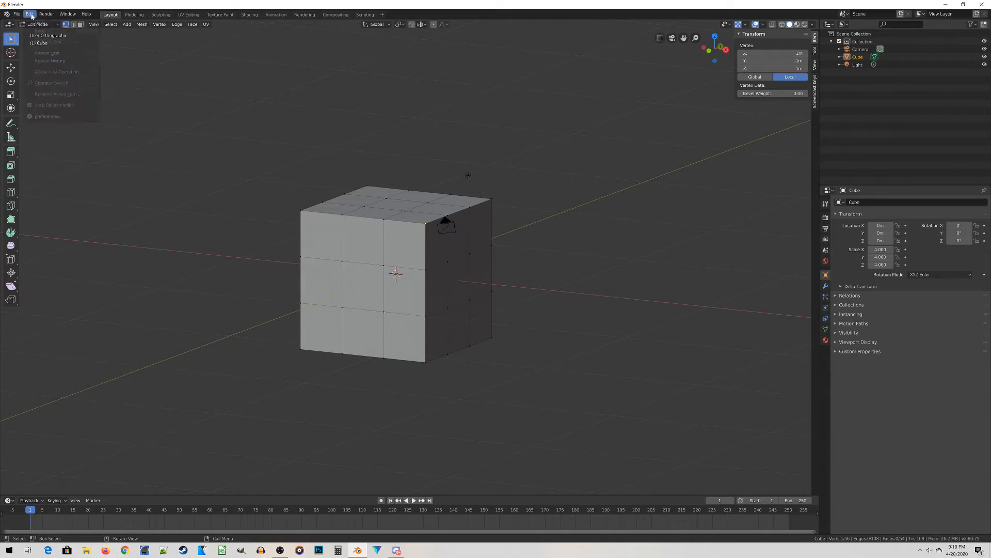
left_click(46, 119)
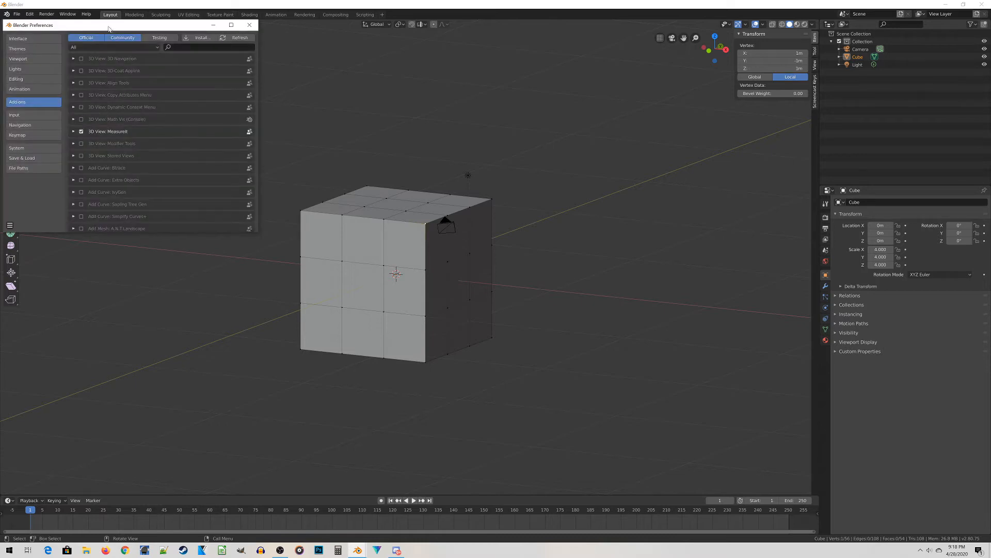
left_click_drag(116, 32, 185, 47)
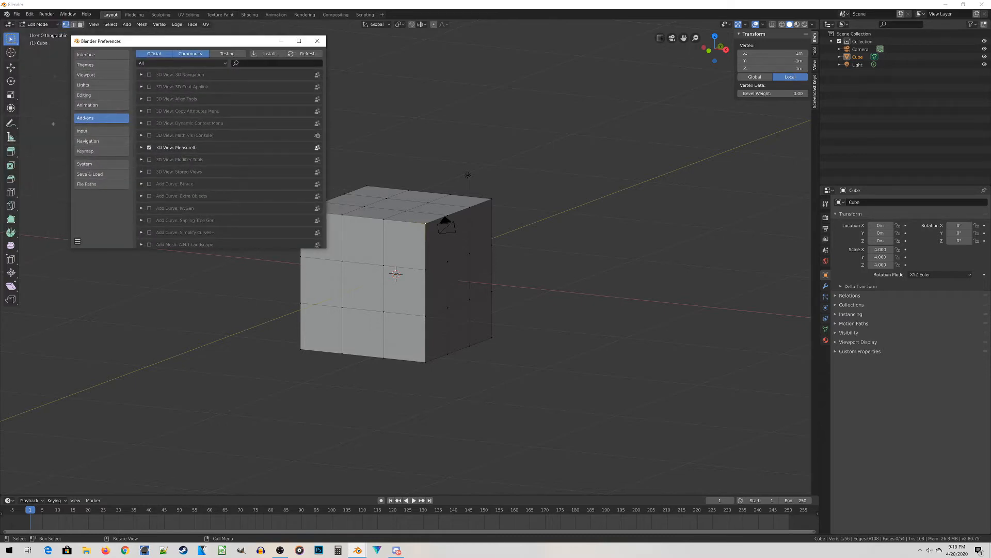
left_click(259, 62)
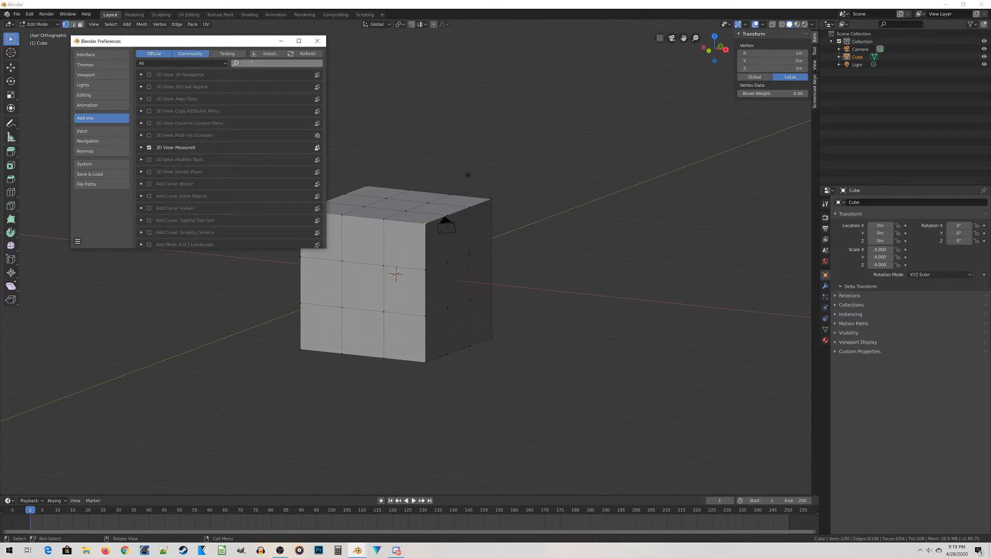
type("Mea")
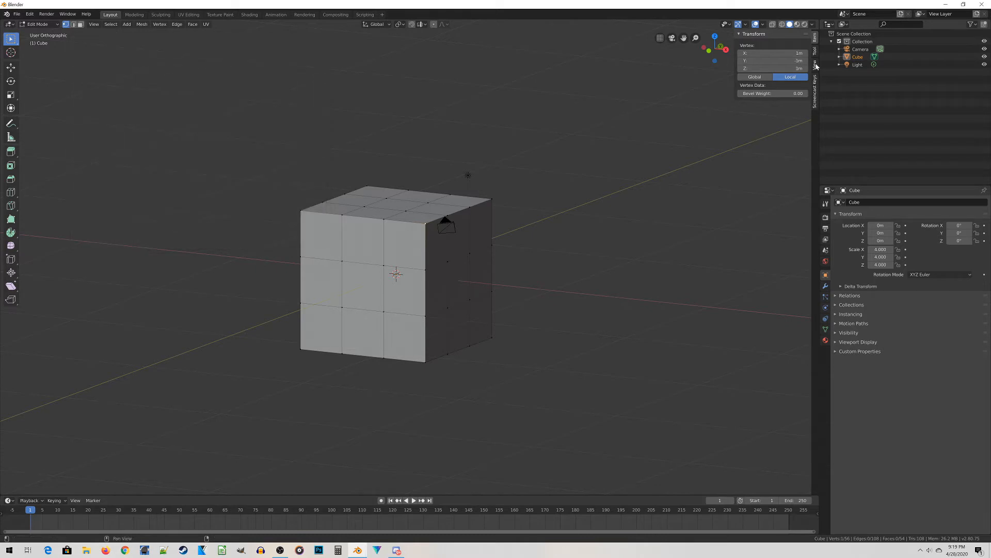
Add a MeasureIt segment to the top front edge next to the near corner and show the measurements in the viewport
left_click(815, 65)
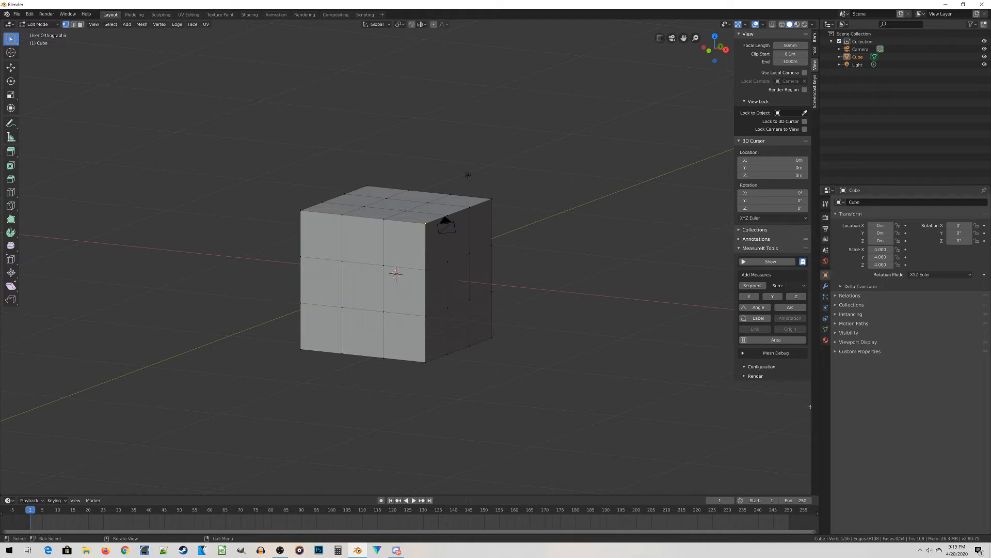
middle_click_drag(506, 332, 453, 276)
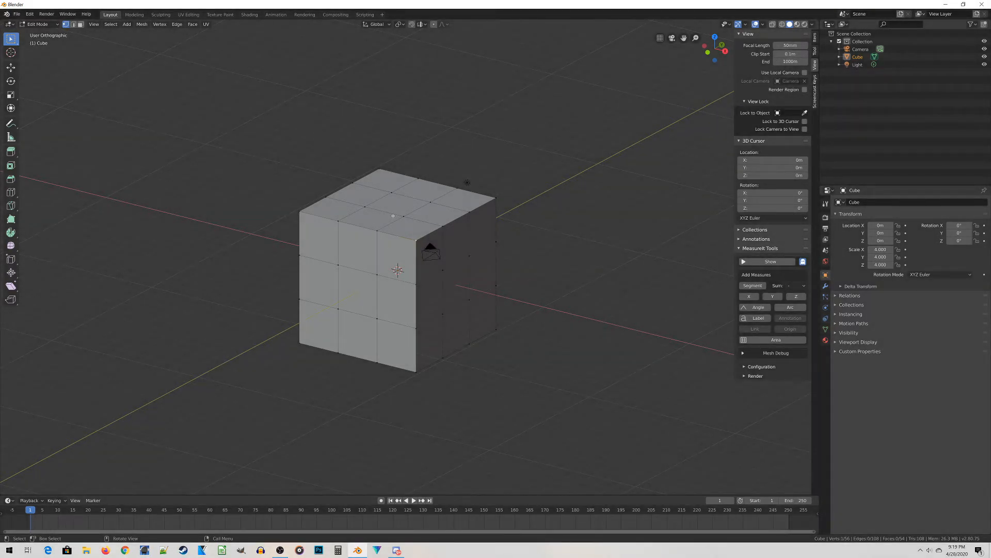
scroll(393, 216, "up", 4)
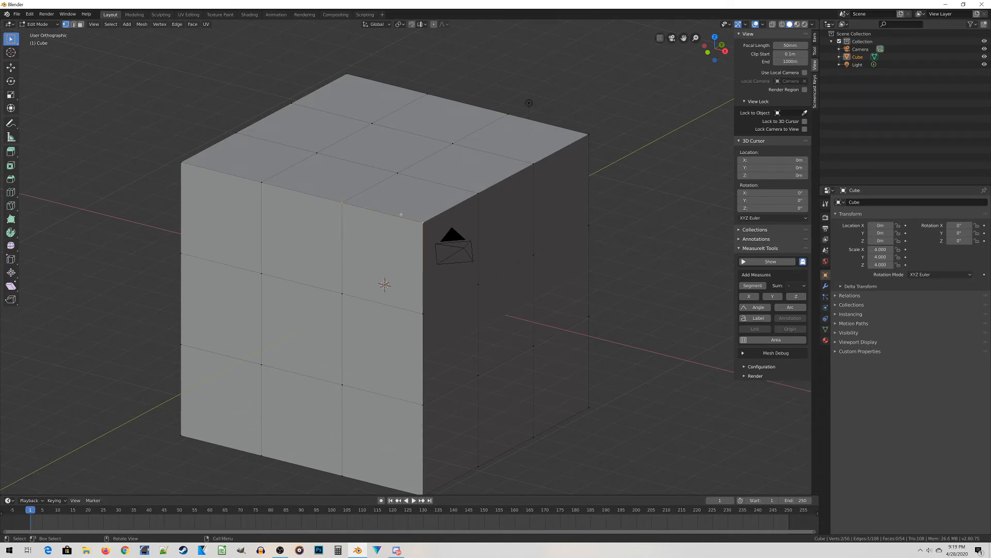
left_click(758, 367)
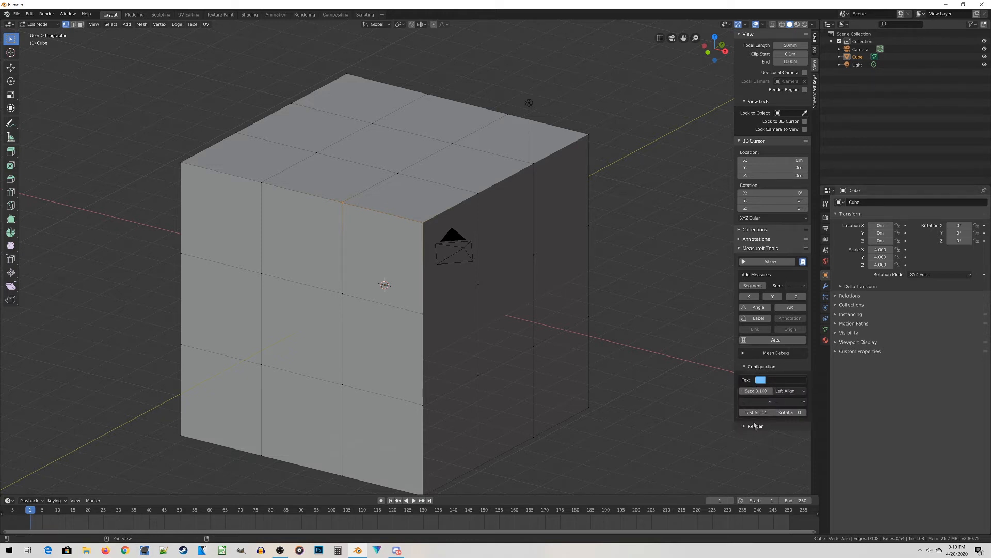
left_click(773, 413)
left_click(756, 287)
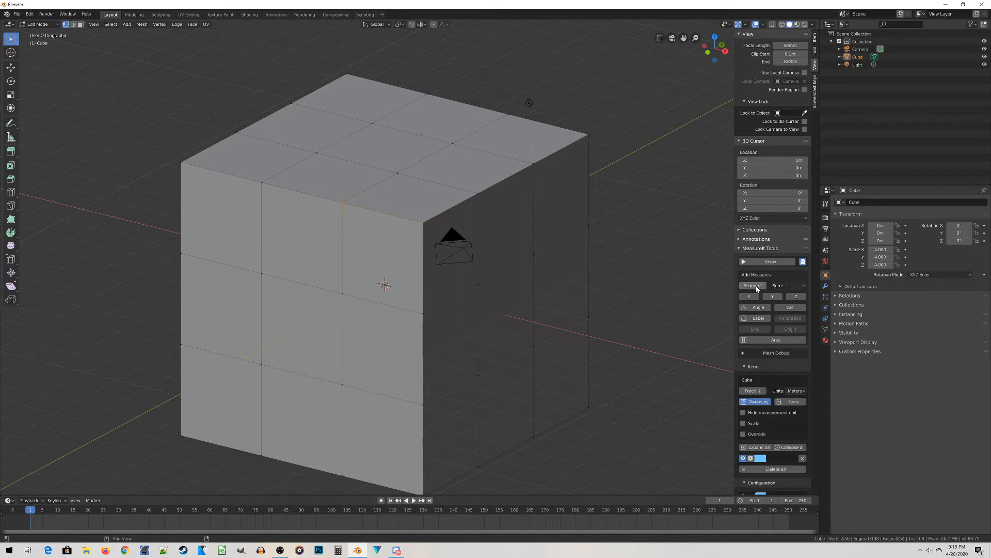
left_click(769, 262)
Add MeasureIt segments to the other two edge pieces meeting at that corner, along the top side edge and down the vertical edge
left_click(478, 193, "shift")
left_click(752, 286)
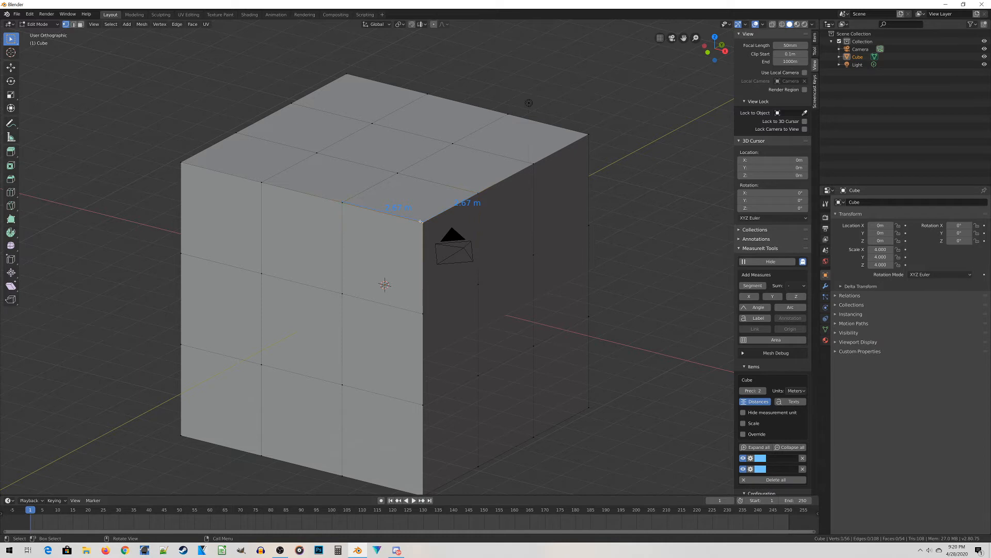
left_click(750, 285)
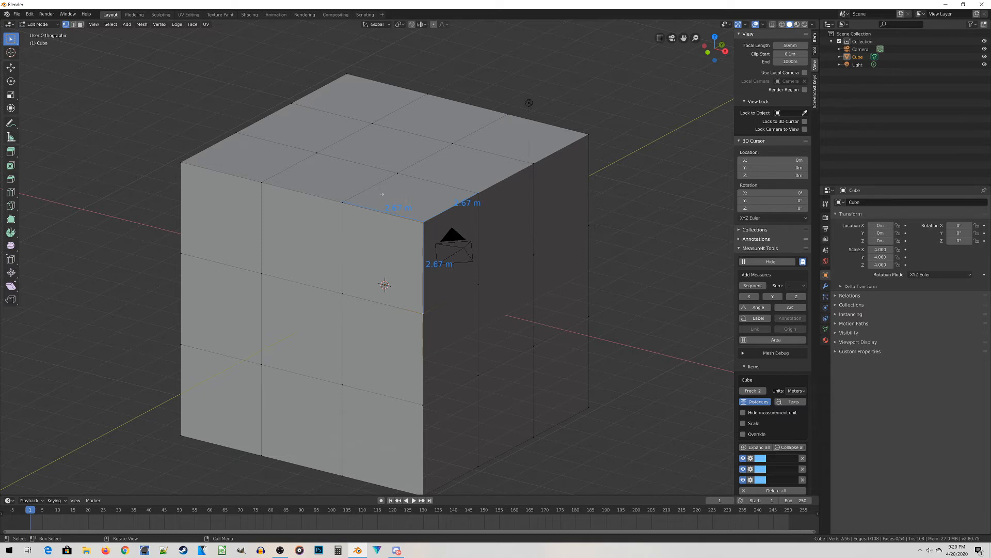
In front view with X-ray on, scale the two vertical middle loops outward along X until the top edge segment is about 1.49 m
key("KP_1")
key("alt+z")
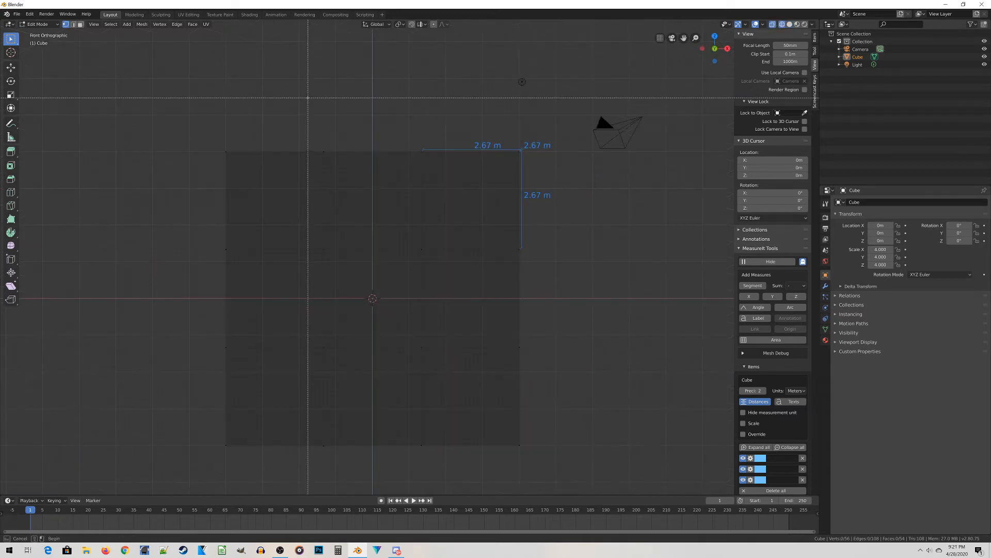
left_click_drag(307, 98, 460, 473)
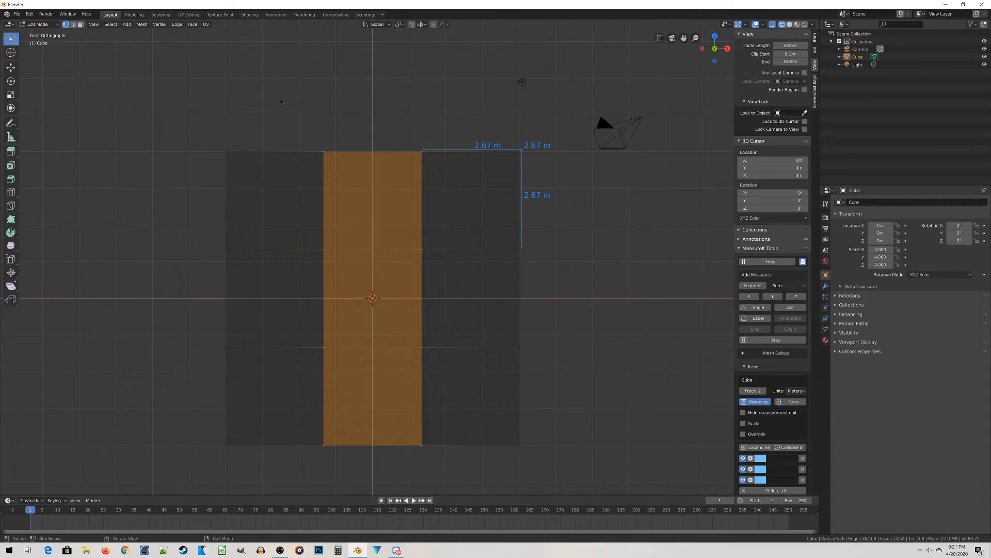
key("s")
key("x")
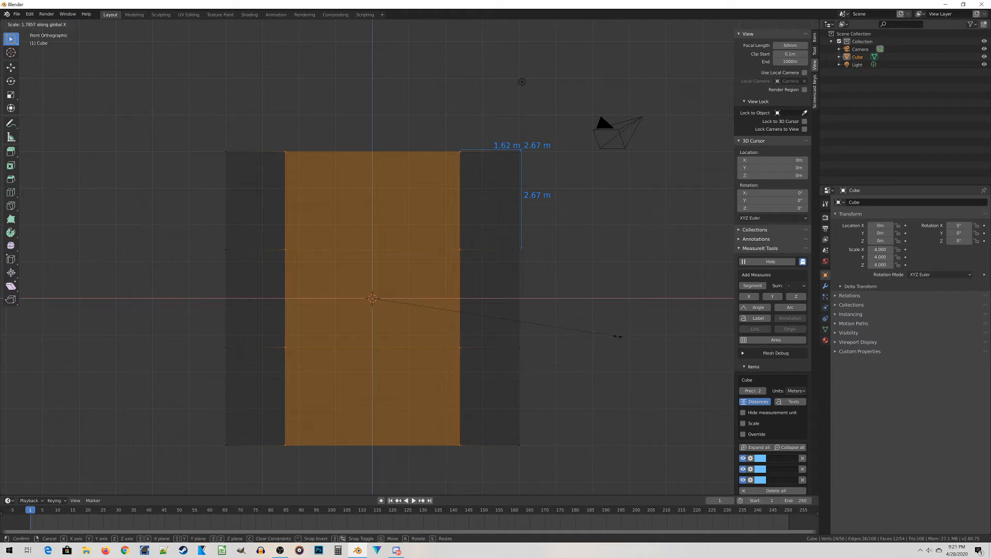
left_click(622, 341)
left_click(622, 341)
scroll(596, 330, "down", 2)
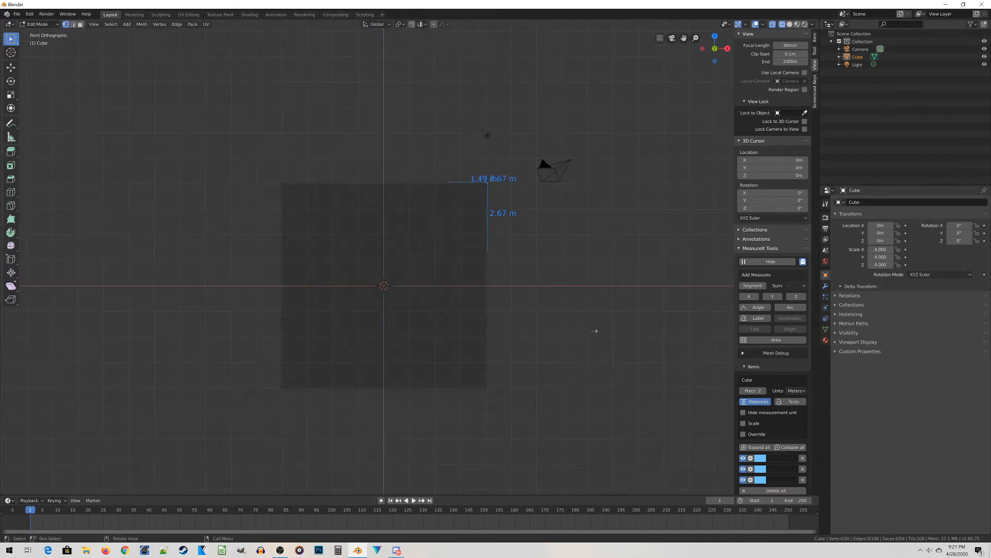
In front view, scale the two horizontal middle loops outward along Z until the vertical edge segment is about 1.50 m
scroll(459, 365, "up", 3)
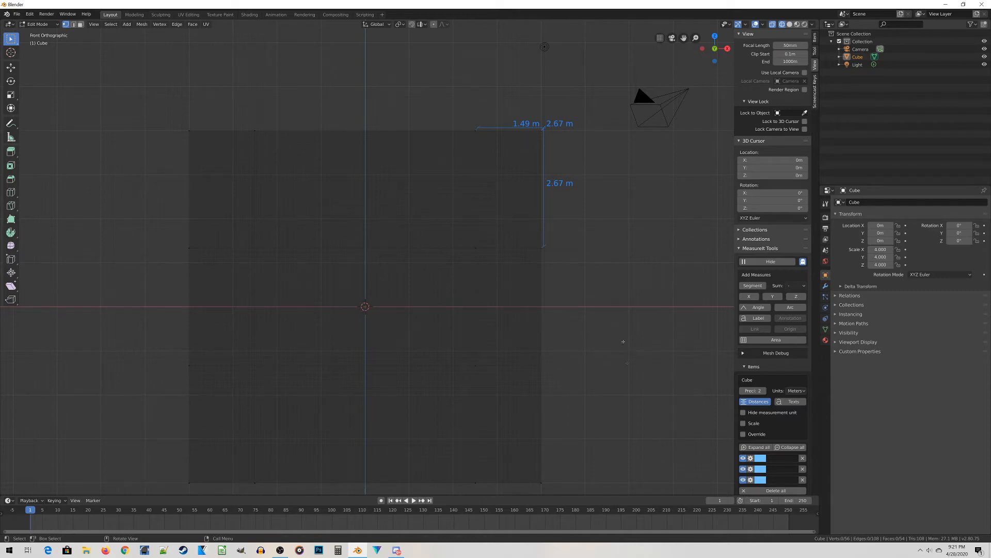
left_click_drag(137, 231, 577, 390)
scroll(489, 304, "down", 1)
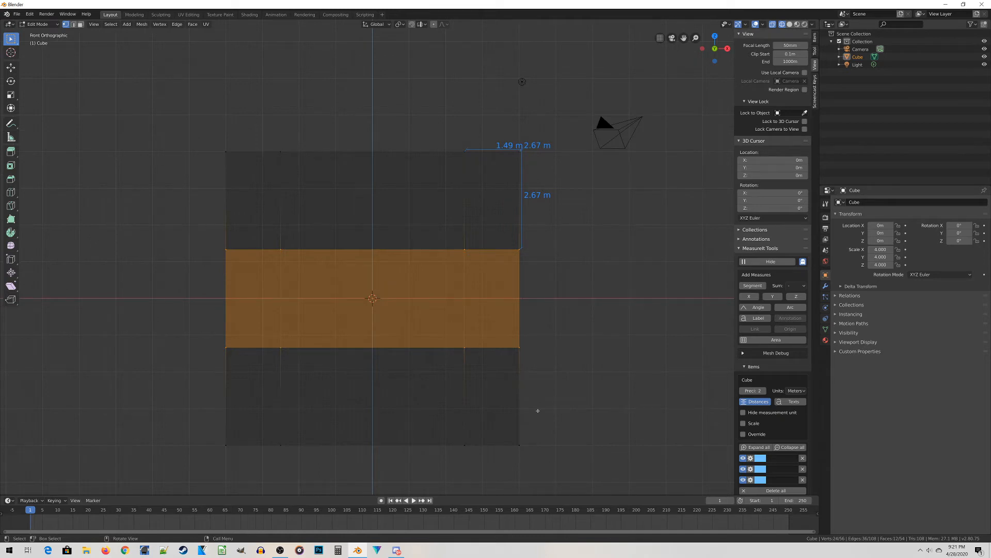
key("s")
key("y")
right_click(523, 299)
key("s")
key("z")
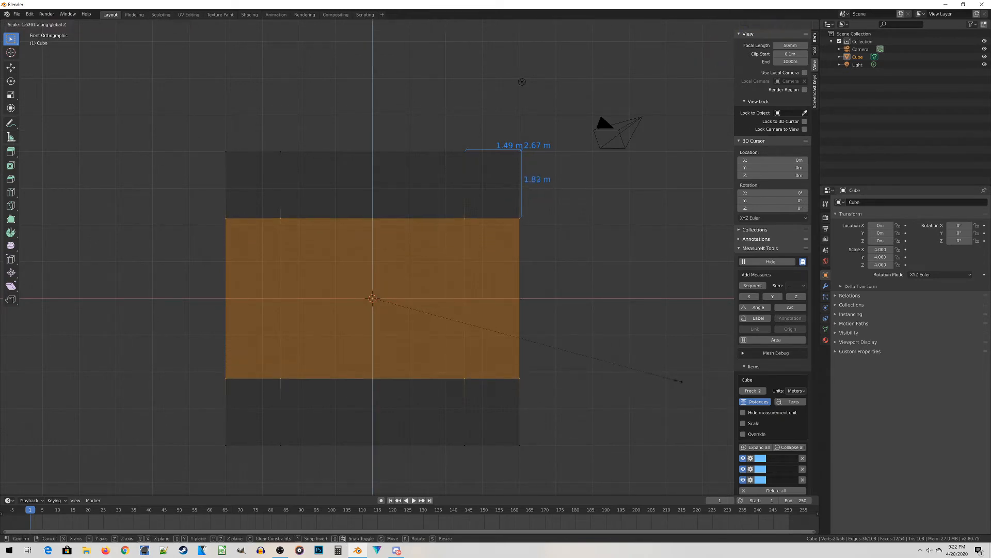
left_click(716, 391)
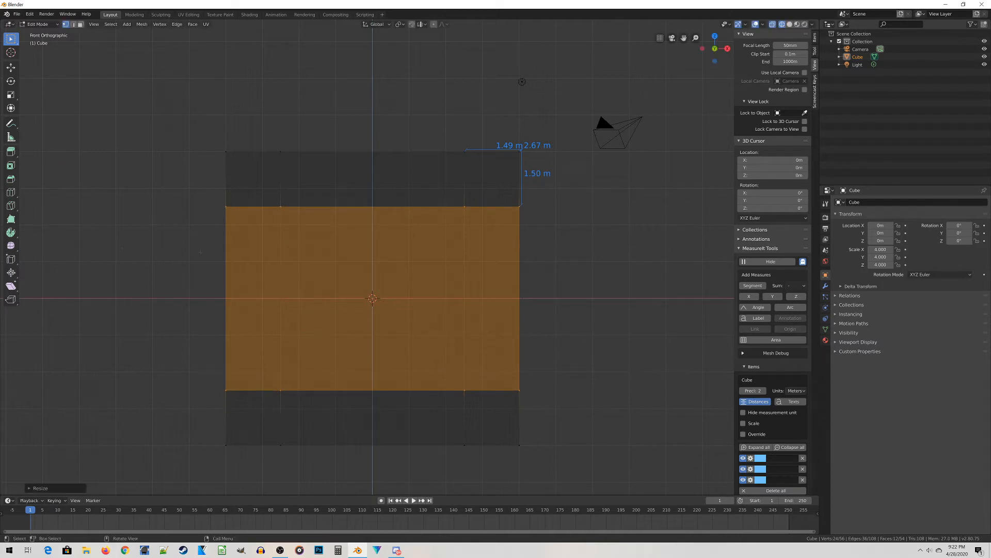
In right view, scale the two vertical middle loops outward along Y until the top side segment is about 1.50 m
key("KP_3")
key("alt+a")
key("b")
left_click_drag(357, 84, 511, 488)
key("s")
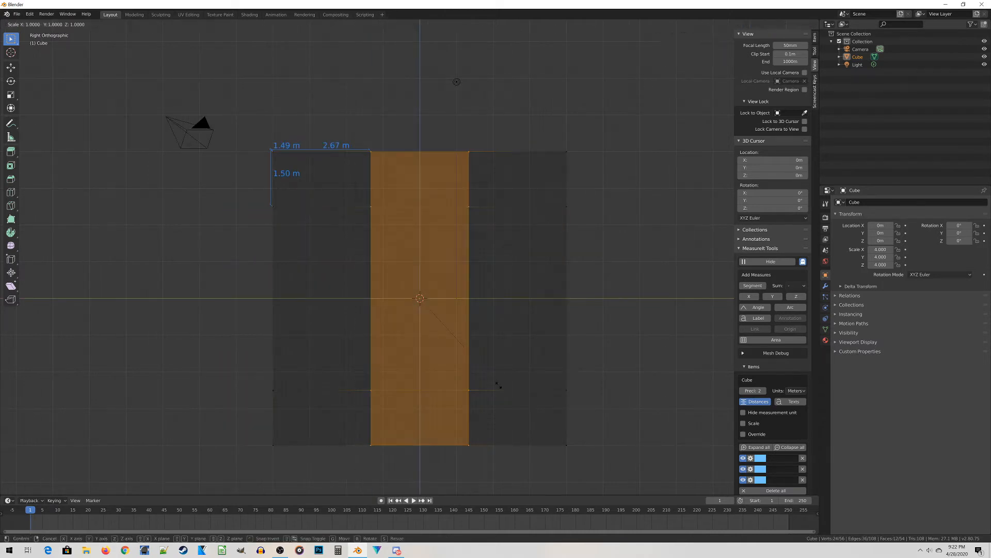
key("y")
left_click(472, 84)
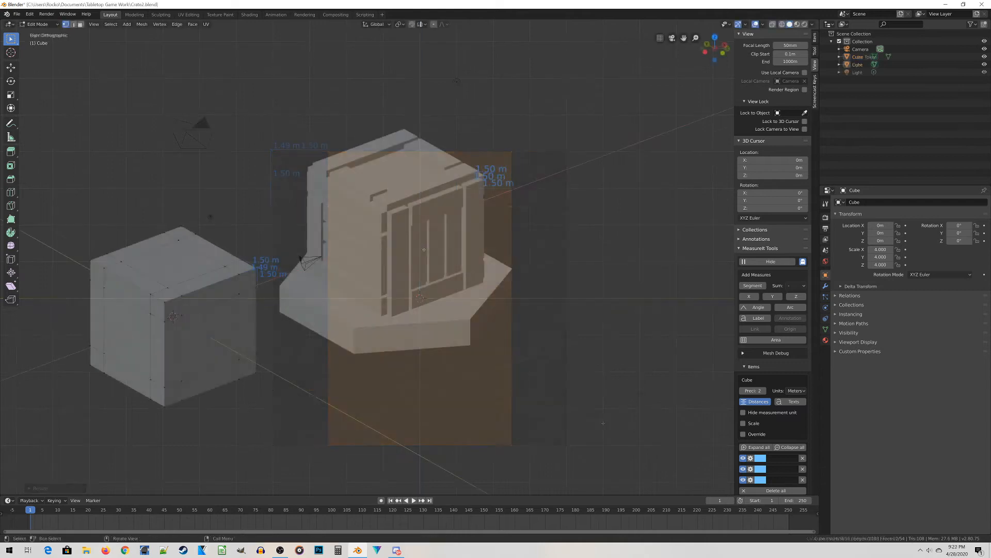
Examine the finished crate model standing beside the divided cube
mouse_move(420, 248)
middle_mouse_down()
mouse_move(479, 226)
mouse_move(464, 283)
mouse_move(423, 251)
middle_mouse_up()
scroll(435, 273, "up", 2)
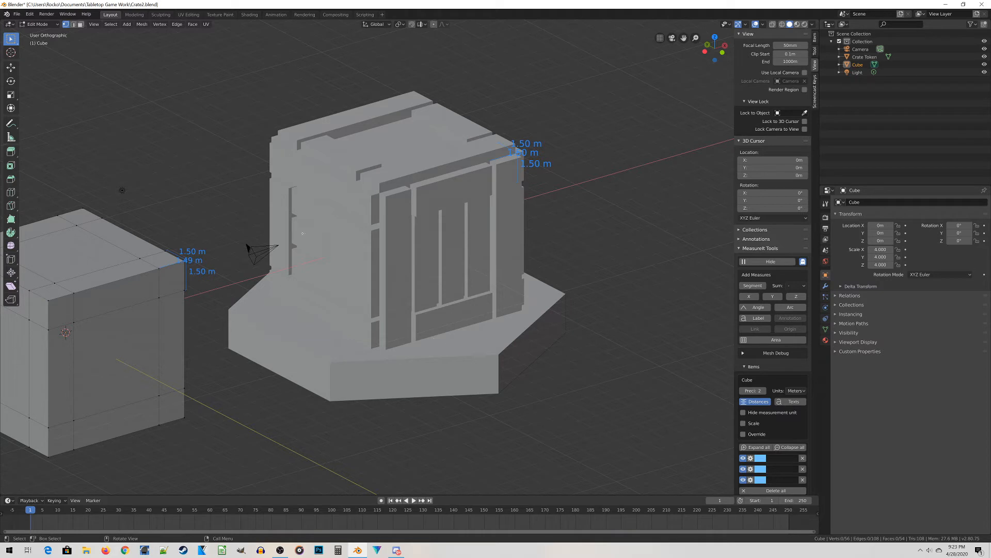
middle_click_drag(296, 241, 323, 245)
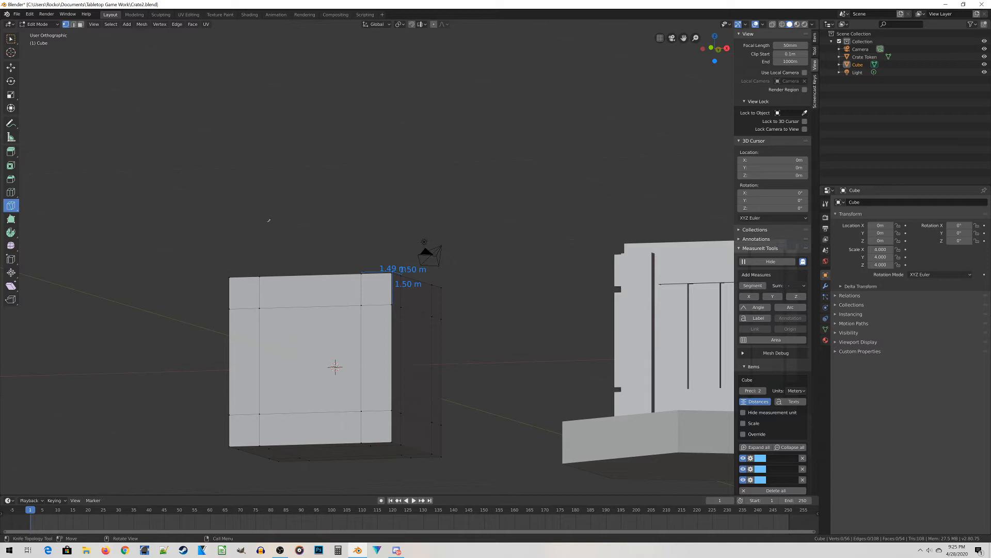
Select all of the cube's geometry in front view
key("KP_1")
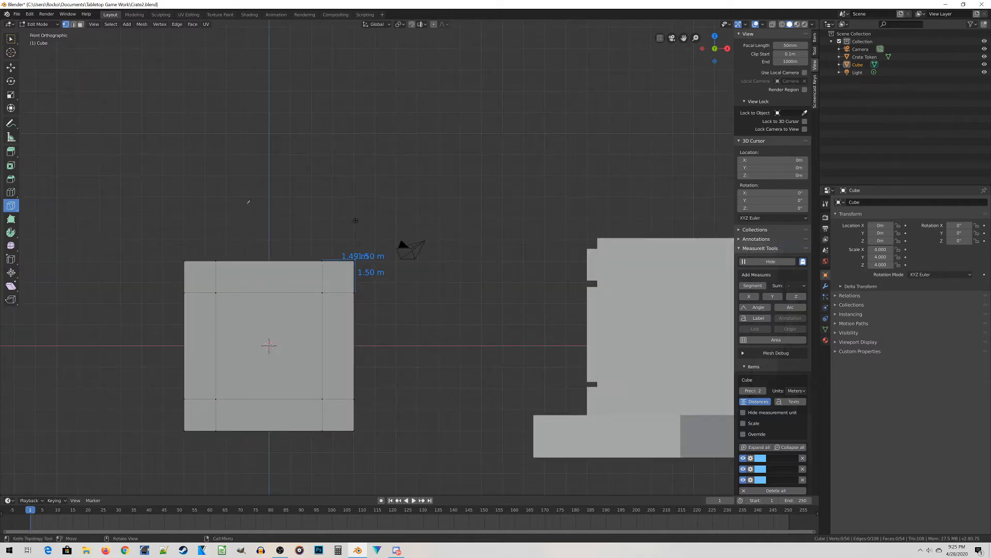
middle_click_drag(250, 229, 375, 149, "shift")
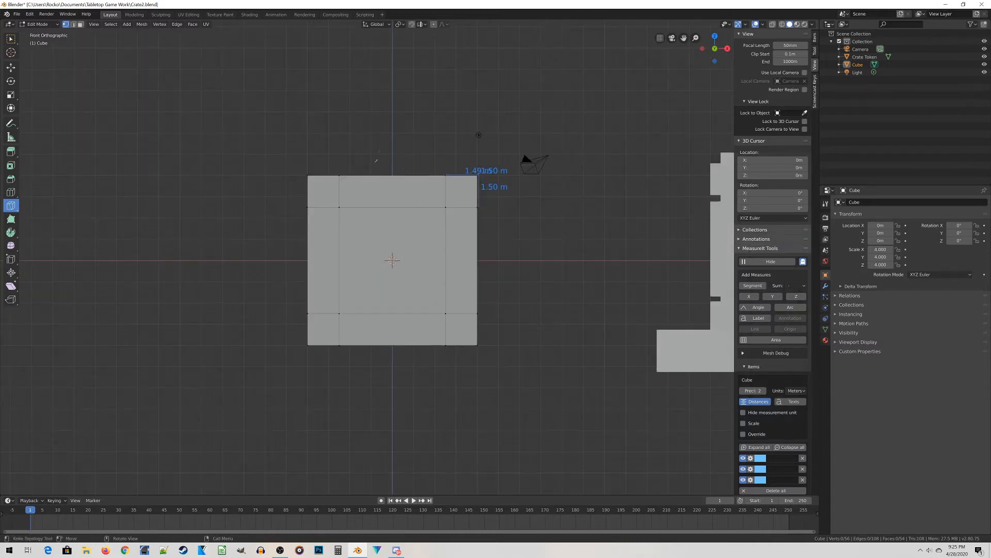
scroll(376, 160, "up", 3)
middle_click_drag(301, 120, 362, 210, "shift")
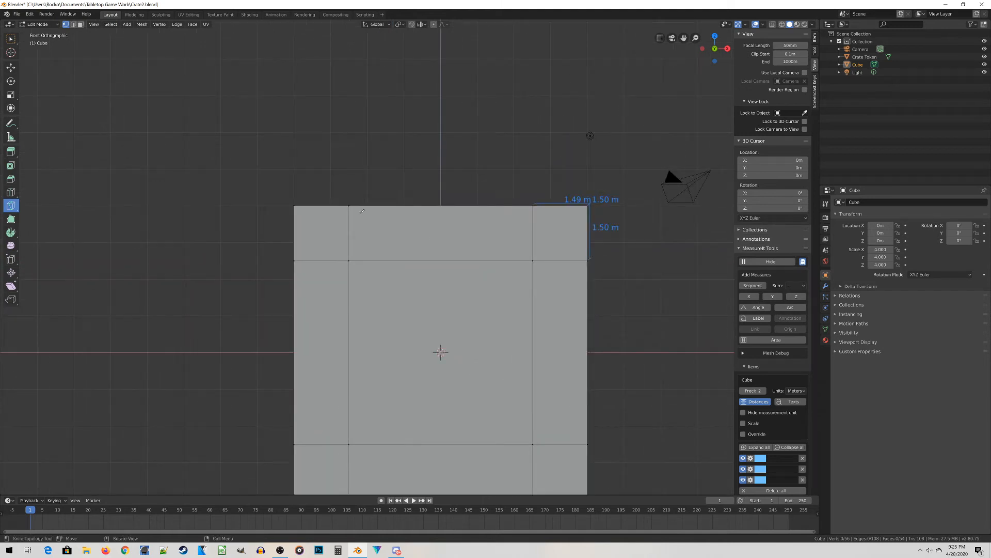
key("a")
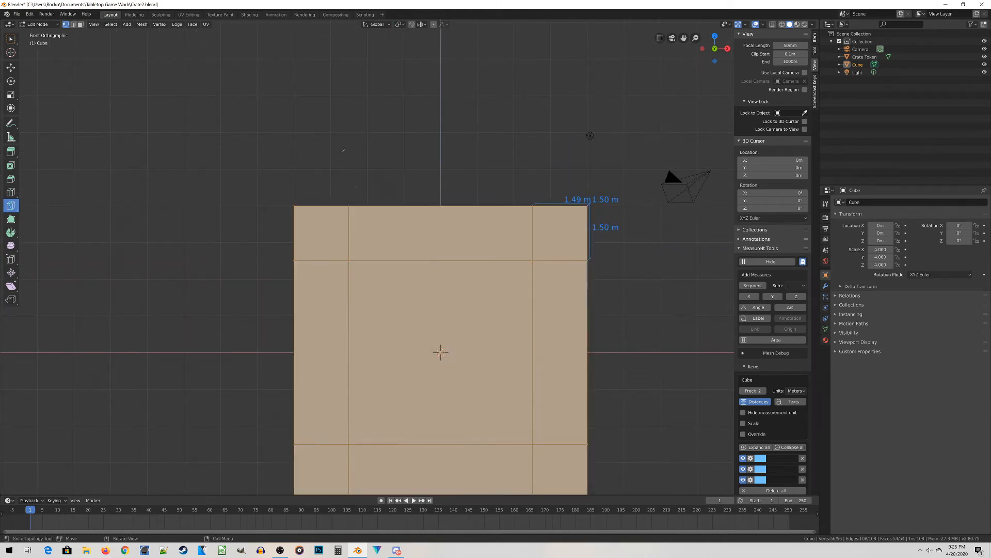
scroll(381, 129, "up", 4)
middle_click_drag(301, 127, 346, 149, "shift")
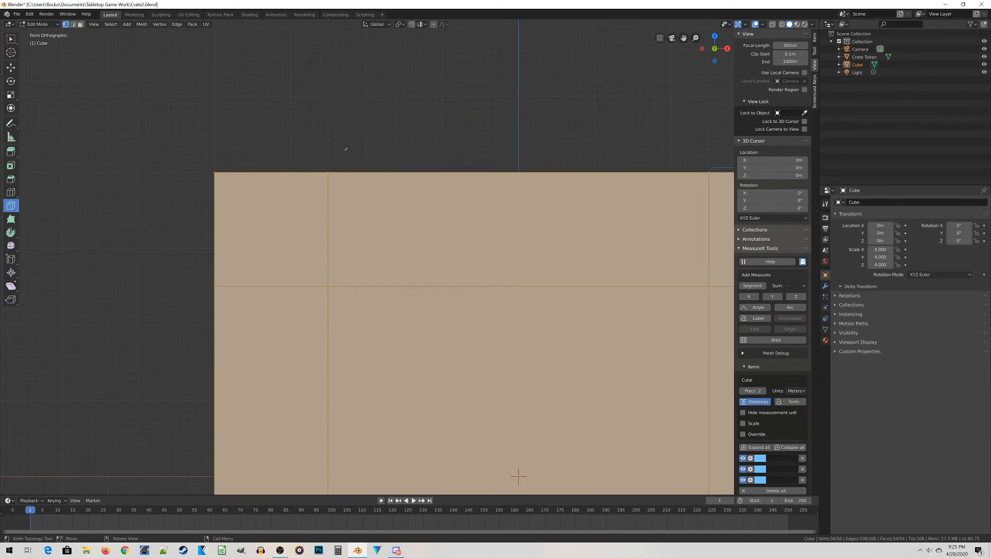
Examine the border strips and corners of the cube's front face
scroll(346, 149, "down", 2)
middle_click_drag(467, 237, 387, 116, "shift")
middle_click_drag(382, 432, 388, 306, "shift")
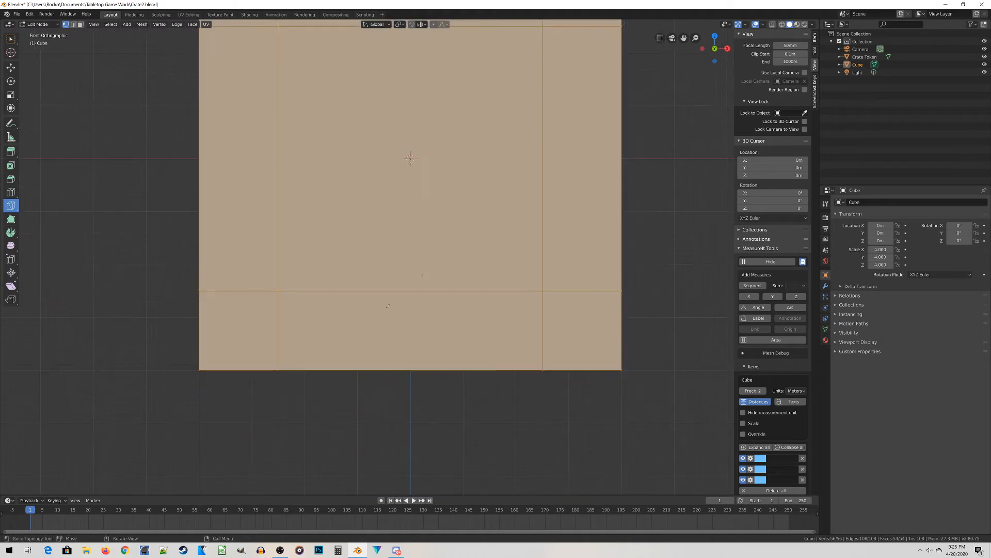
scroll(487, 318, "down", 1)
middle_click_drag(456, 171, 564, 406, "shift")
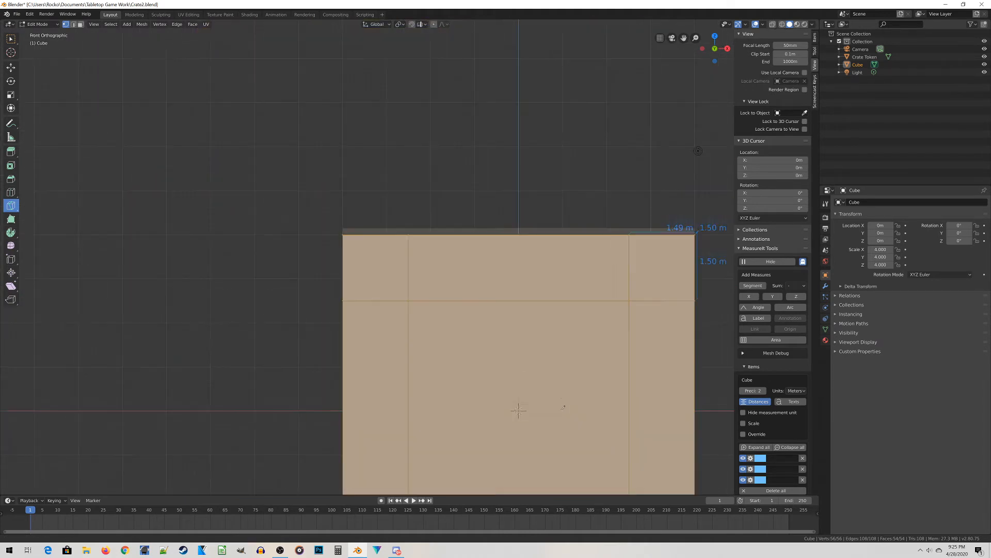
scroll(410, 310, "up", 4)
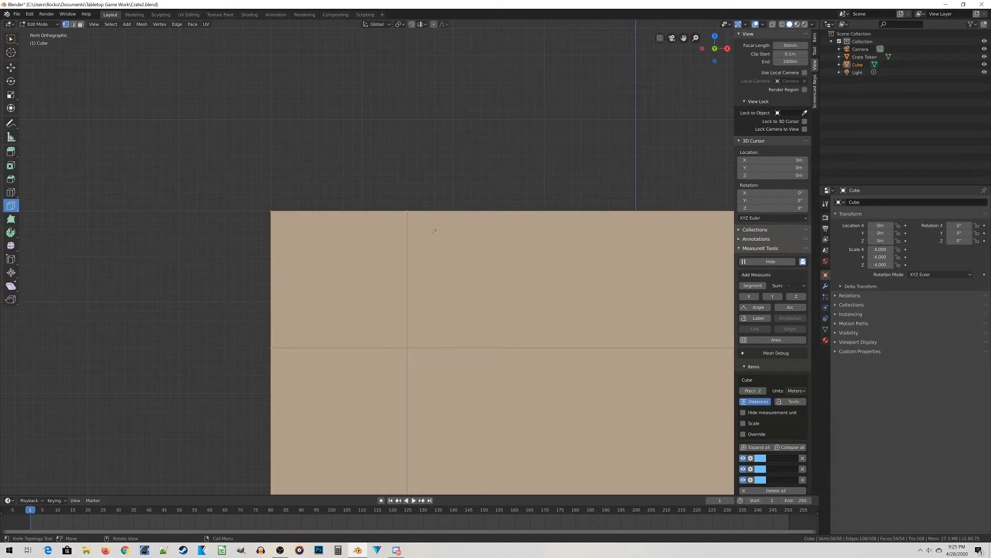
scroll(442, 193, "down", 6)
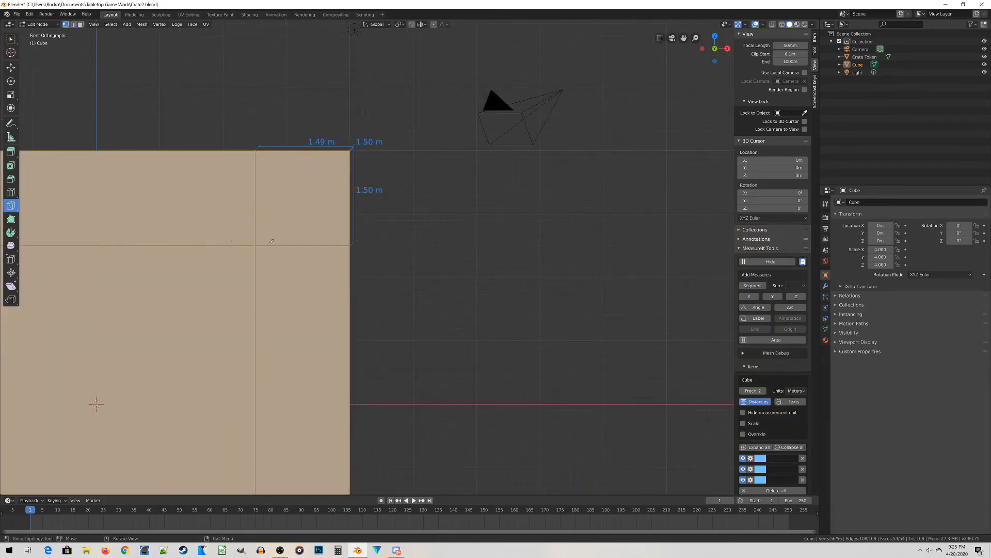
Inspect the finished crate's plank edges and gaps in wireframe shading, and restore solid shading
middle_click_drag(508, 210, 358, 237, "shift")
scroll(622, 270, "up", 5)
middle_click_drag(625, 270, 385, 293, "shift")
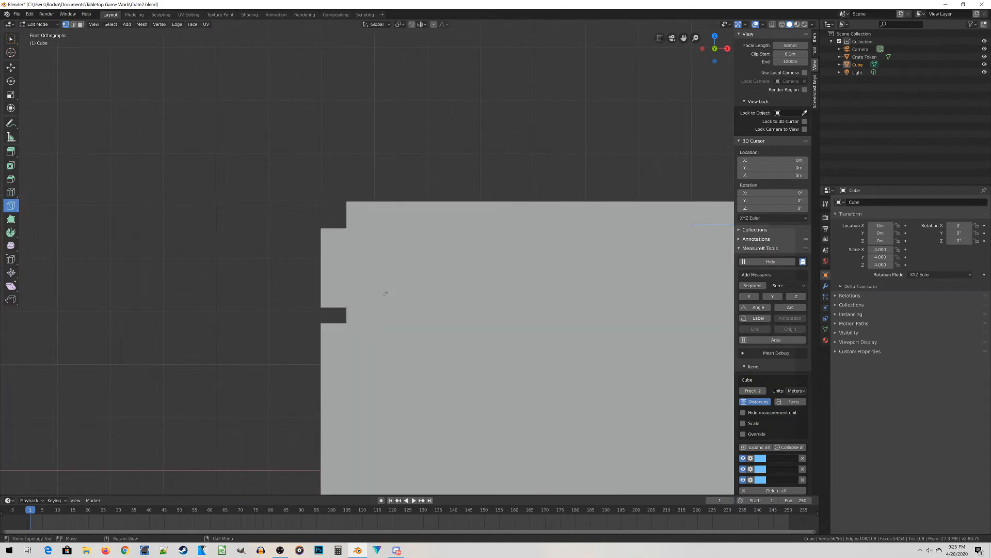
key("z")
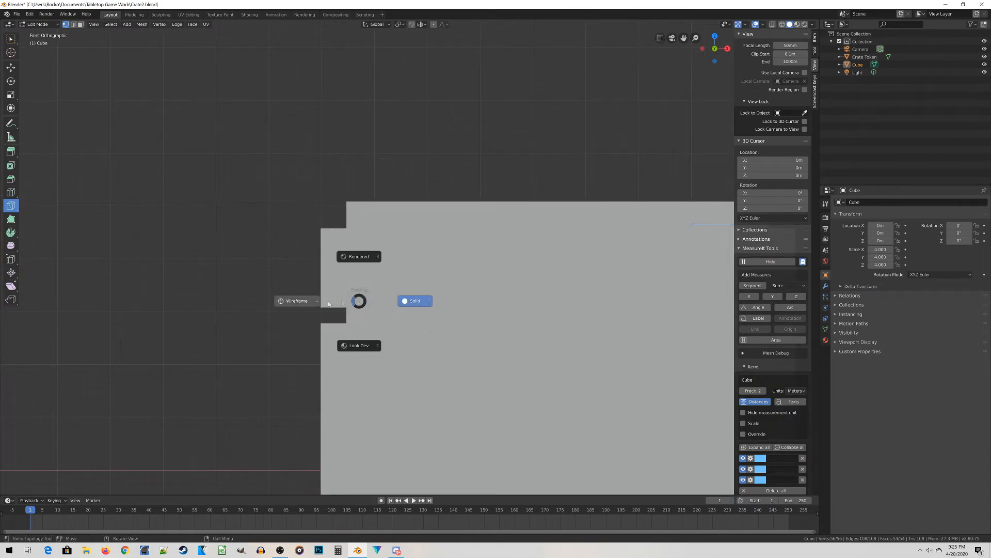
left_click(295, 307)
scroll(432, 243, "up", 5)
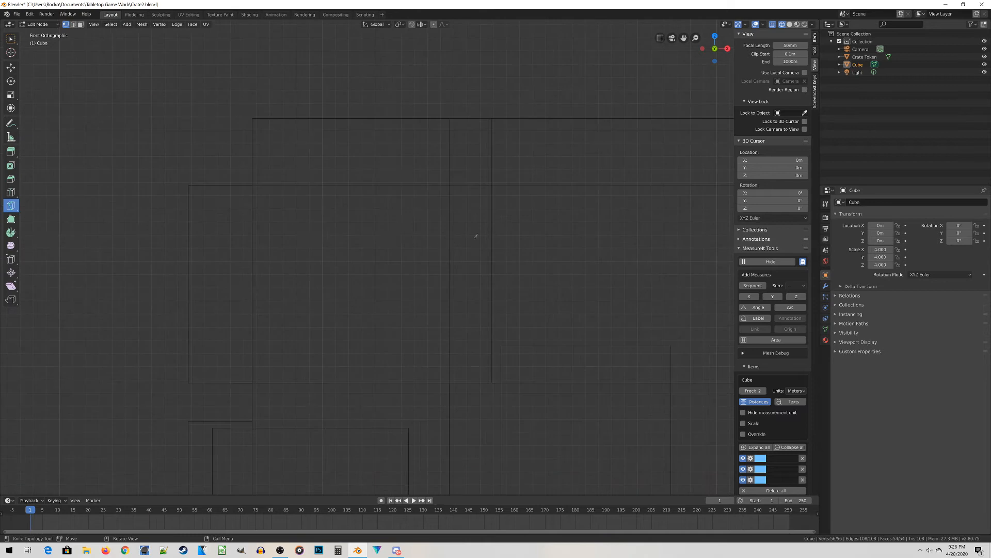
scroll(490, 228, "down", 5)
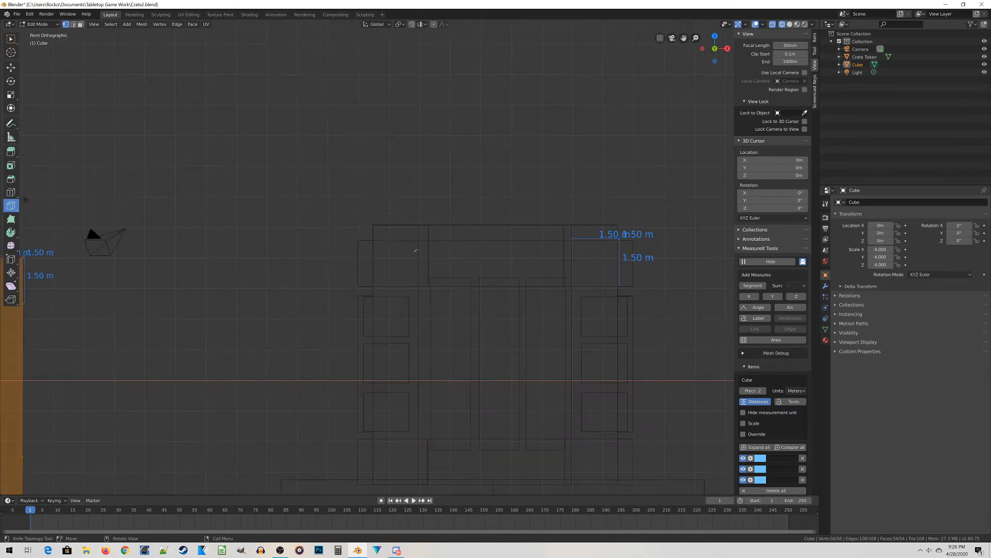
key("z")
left_click(460, 253)
Knife an angle-constrained vertical cut through the front face's top strip, from above the cube to the horizontal loop, just inside the left vertical loop
middle_click_drag(151, 307, 648, 252, "shift")
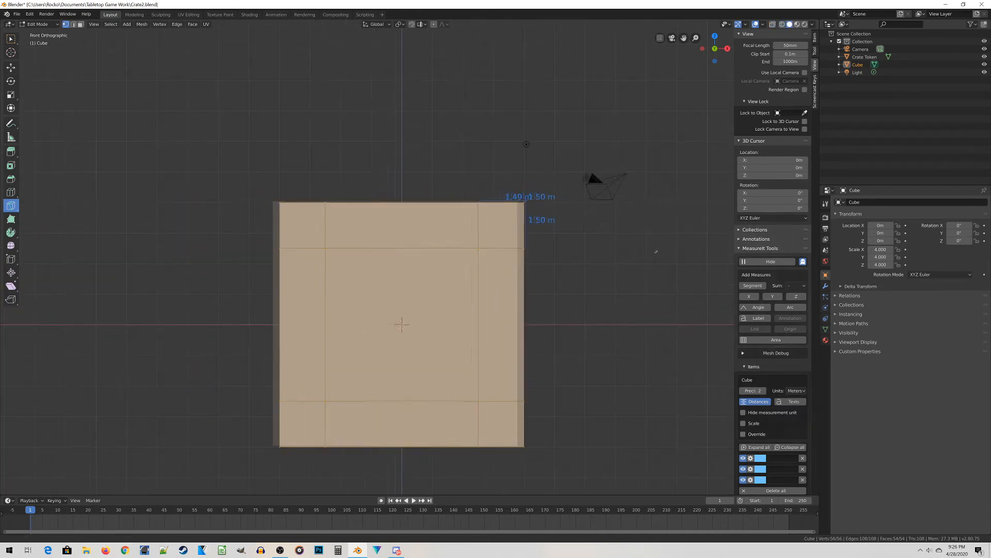
scroll(430, 195, "up", 2)
middle_click_drag(430, 195, 457, 199, "shift")
scroll(419, 140, "up", 2)
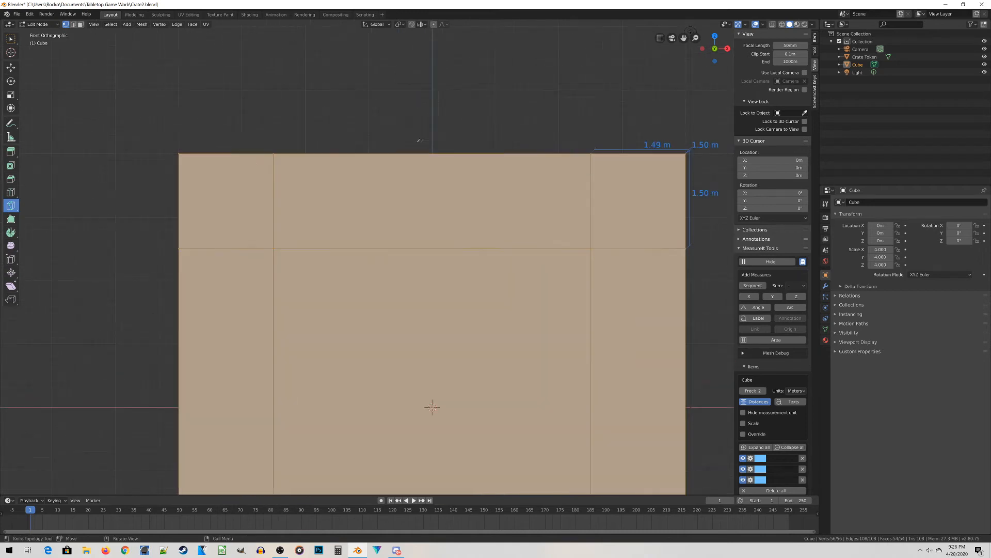
scroll(256, 166, "up", 3)
middle_click_drag(262, 135, 432, 270, "shift")
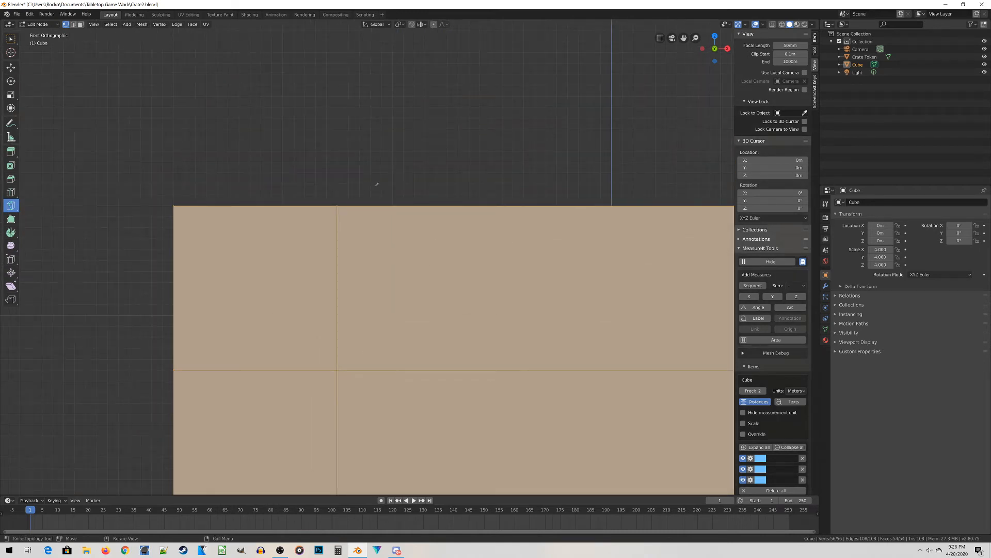
left_click(377, 184)
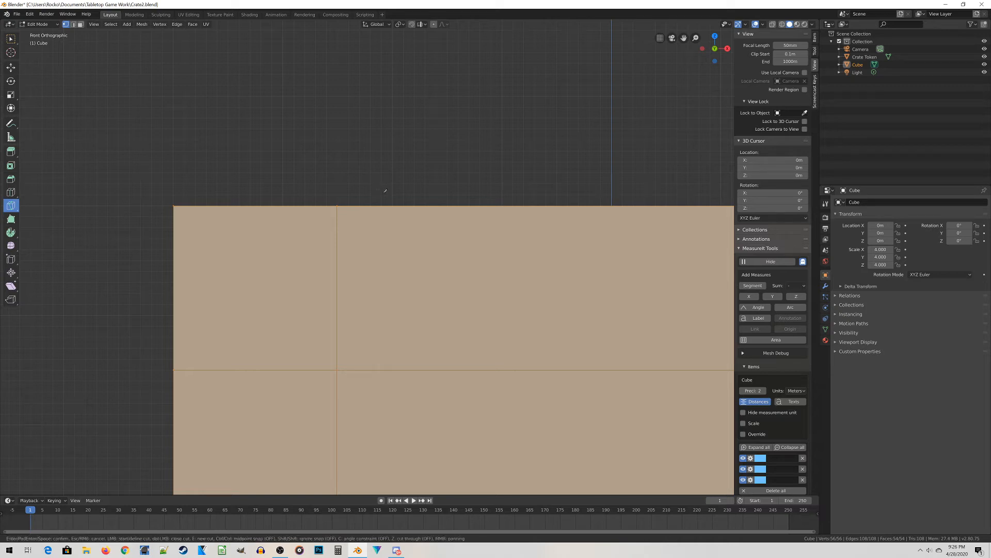
key("c")
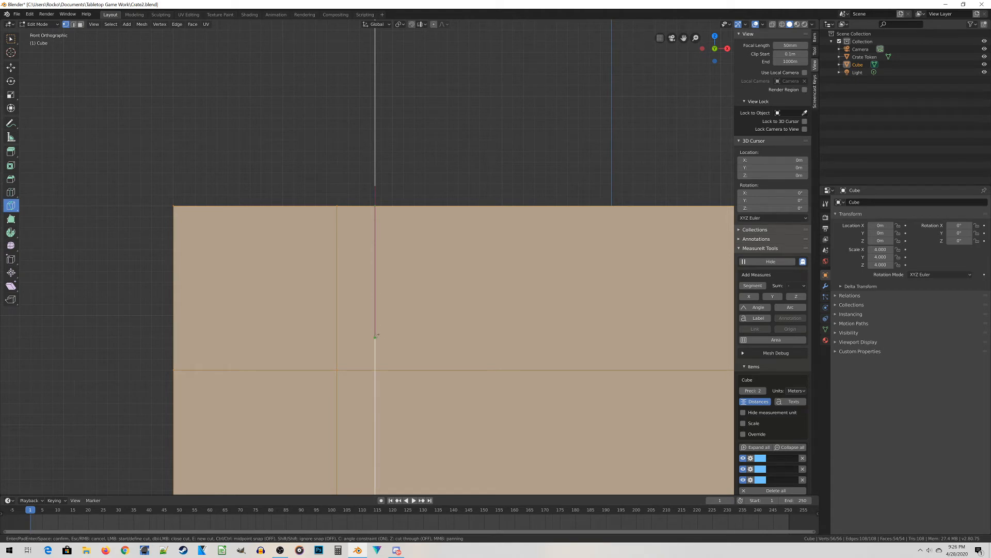
left_click(375, 368)
key("Return")
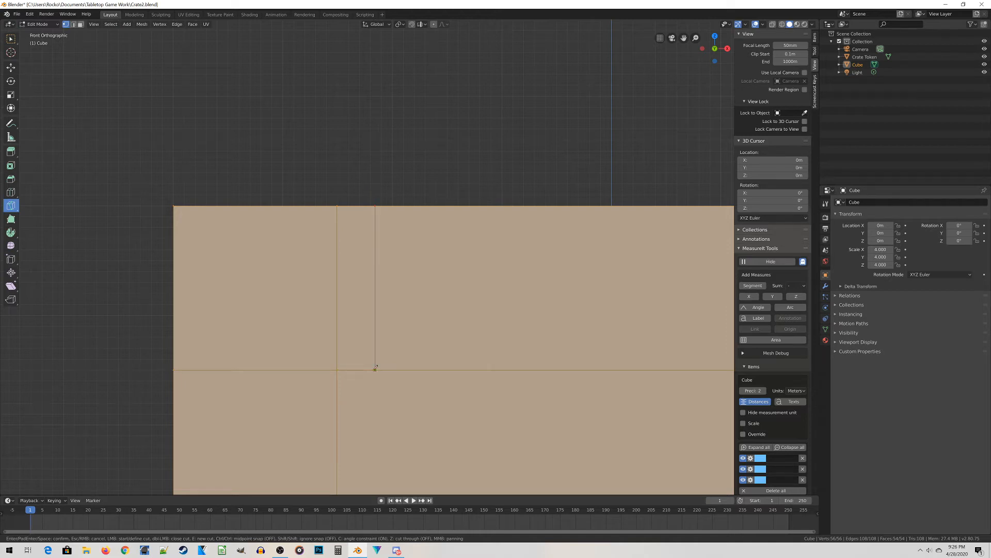
left_click(375, 368)
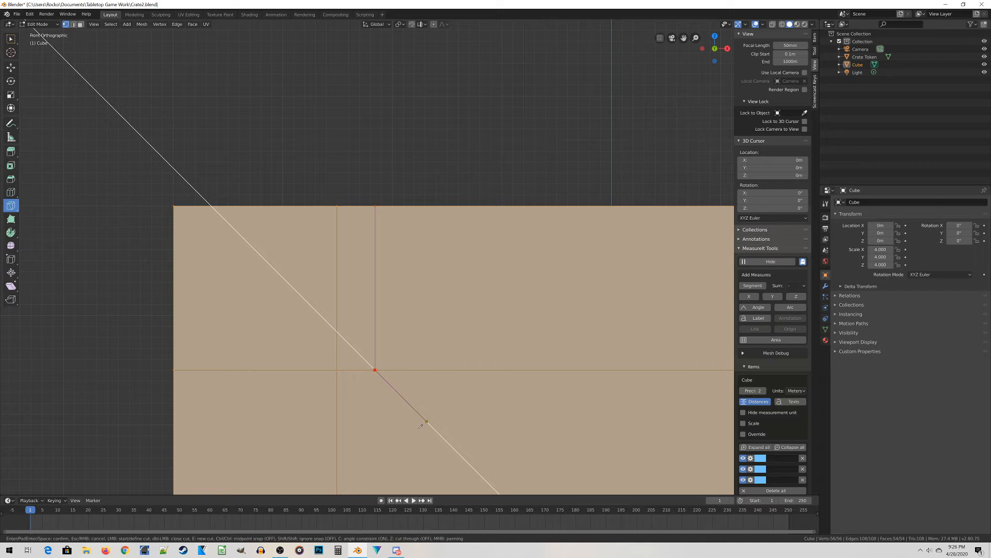
key("Return")
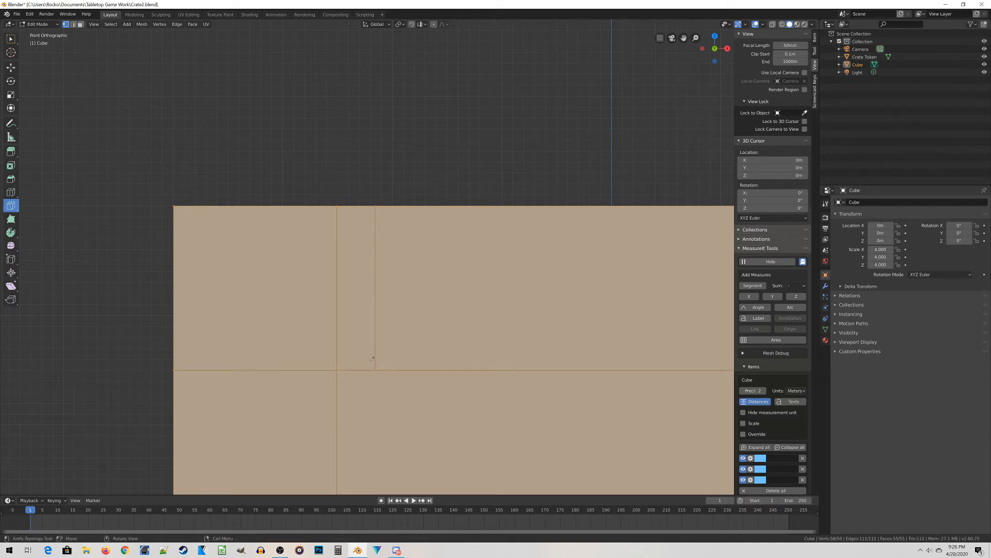
Knife a matching vertical cut through the front face's top strip down to the horizontal loop, just inside the right vertical loop
scroll(371, 358, "down", 5)
middle_click_drag(605, 223, 499, 201, "shift")
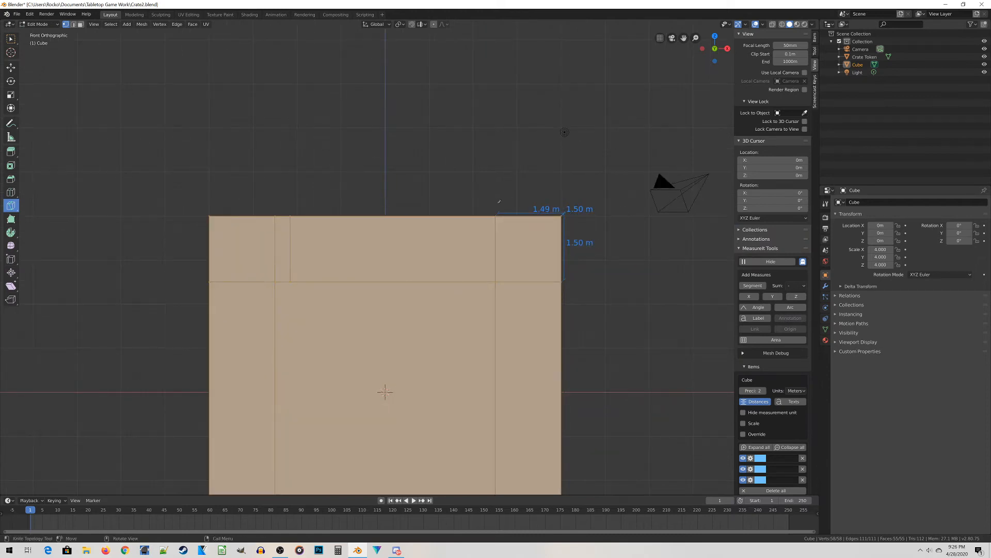
scroll(475, 320, "down", 2)
middle_click_drag(474, 320, 472, 262, "shift")
middle_click_drag(410, 240, 441, 238, "shift")
scroll(392, 372, "up", 5)
scroll(464, 266, "up", 4)
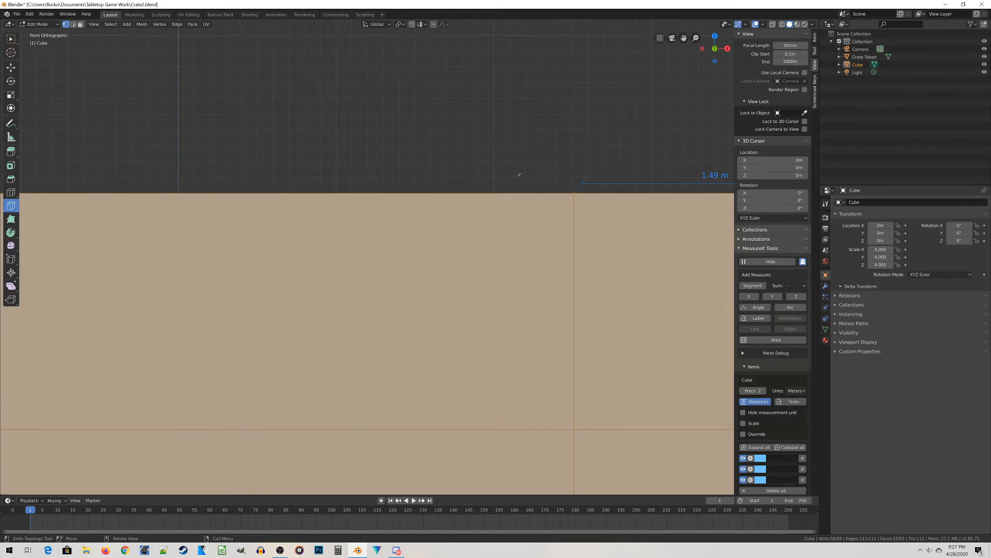
left_click(518, 176)
key("c")
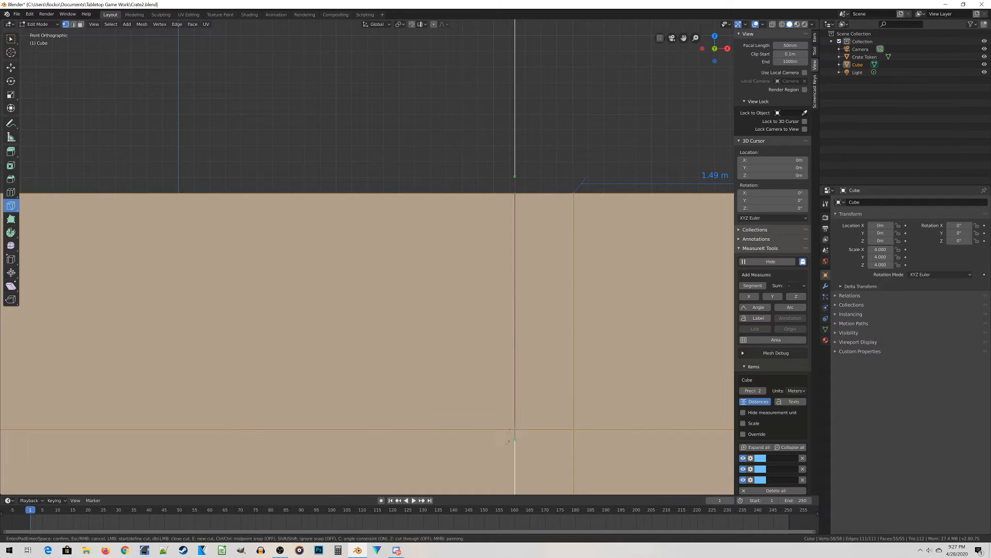
left_click(518, 426)
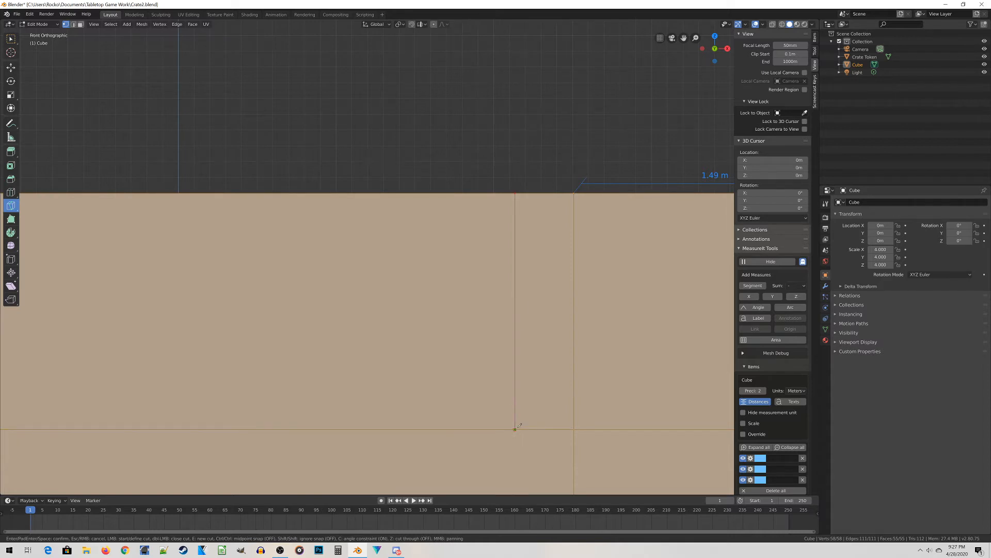
key("Return")
Knife a vertical cut through the front face's bottom strip, from the bottom edge up to the horizontal loop, just inside the left vertical loop
scroll(519, 427, "down", 5)
scroll(367, 434, "up", 6)
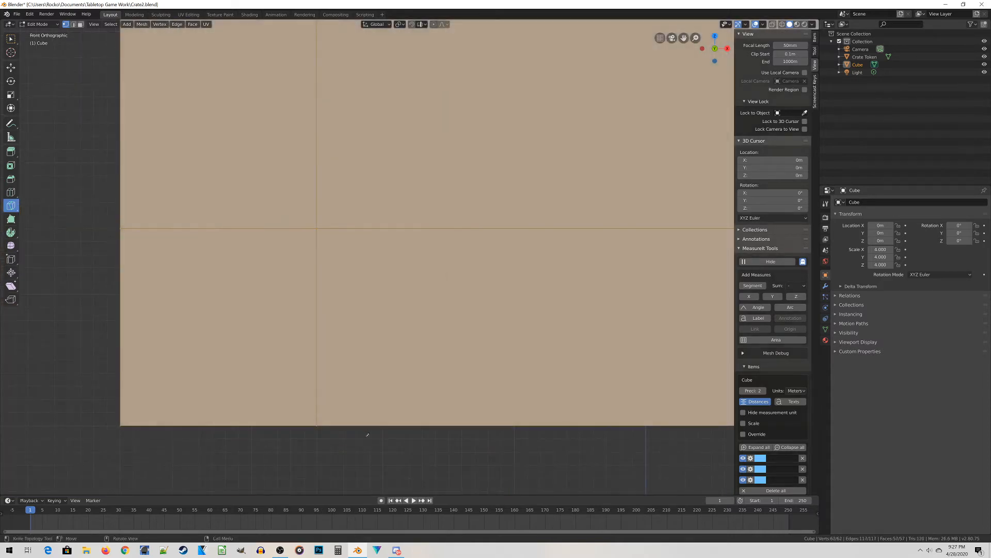
left_click(363, 428)
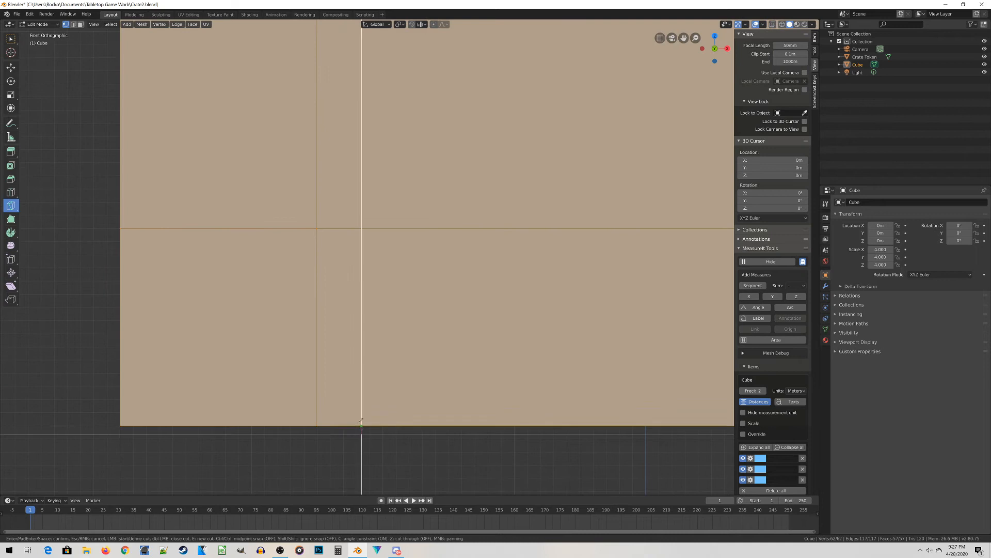
left_click(361, 227)
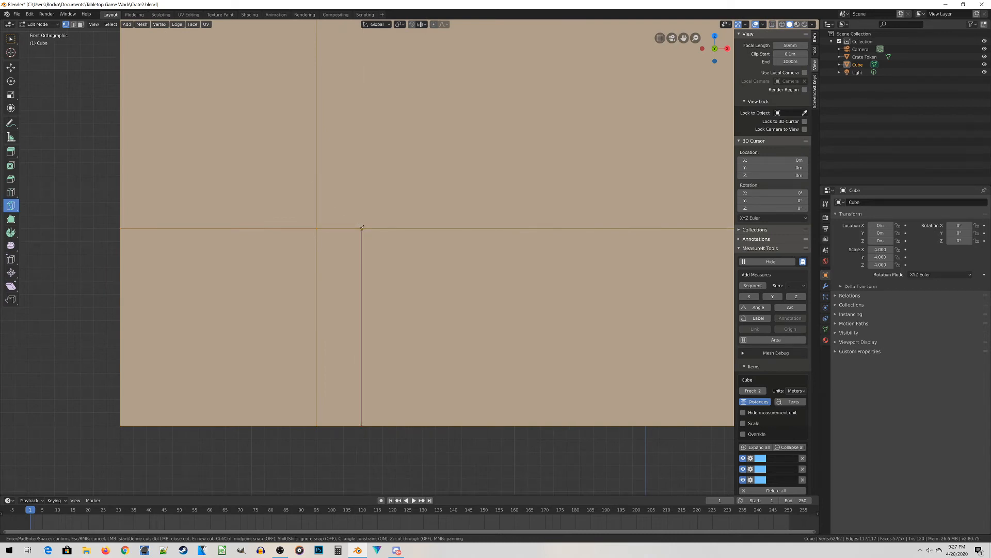
key("Return")
scroll(362, 227, "down", 8)
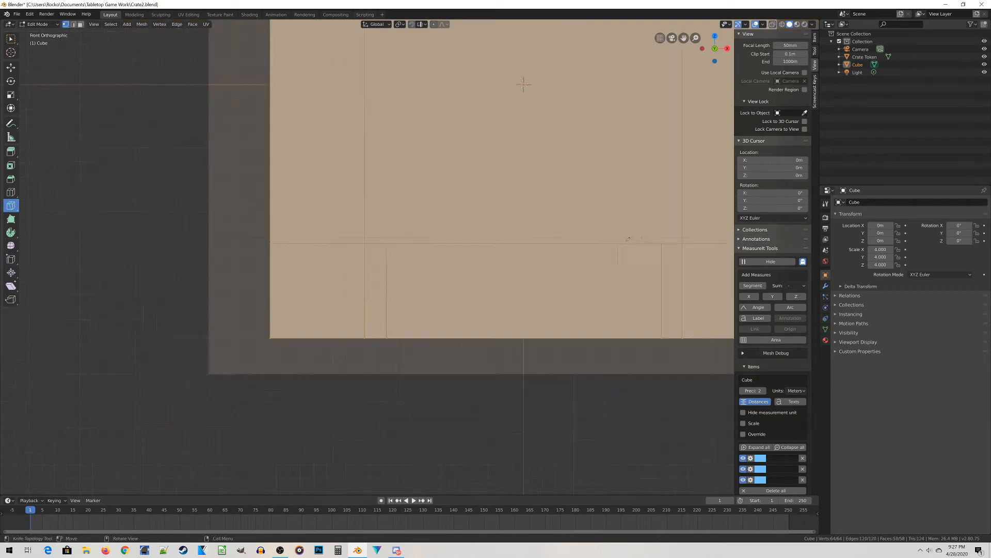
Hide the Crate Token object and resume editing the cube's mesh in the right orthographic view
key("KP_3")
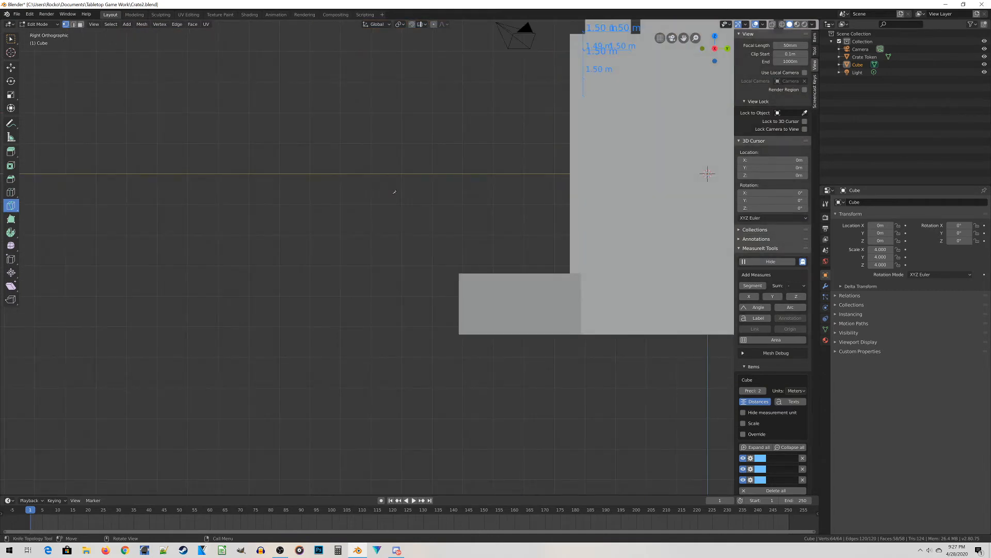
scroll(395, 192, "down", 4)
key("Tab")
left_click(528, 166)
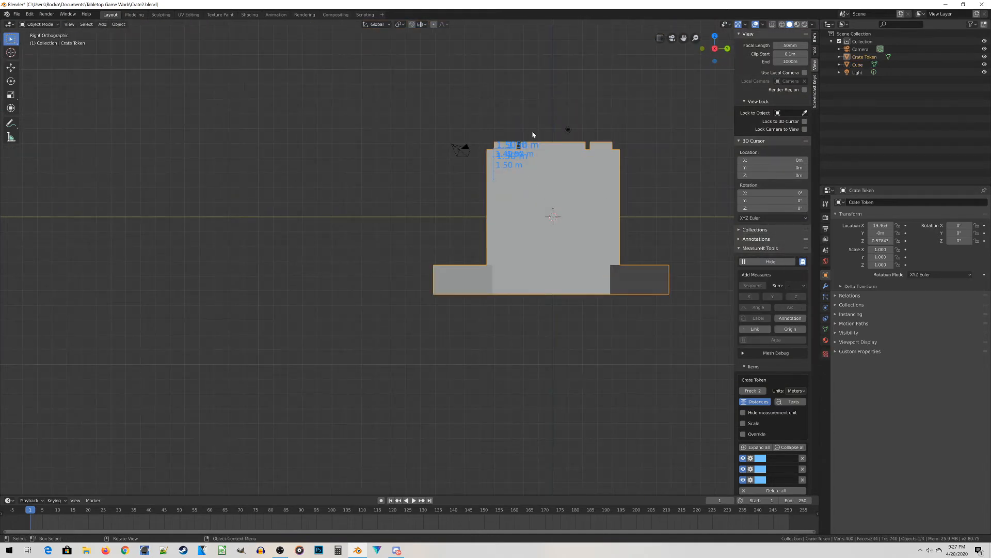
scroll(529, 147, "down", 1)
key("h")
left_click(537, 214)
key("Tab")
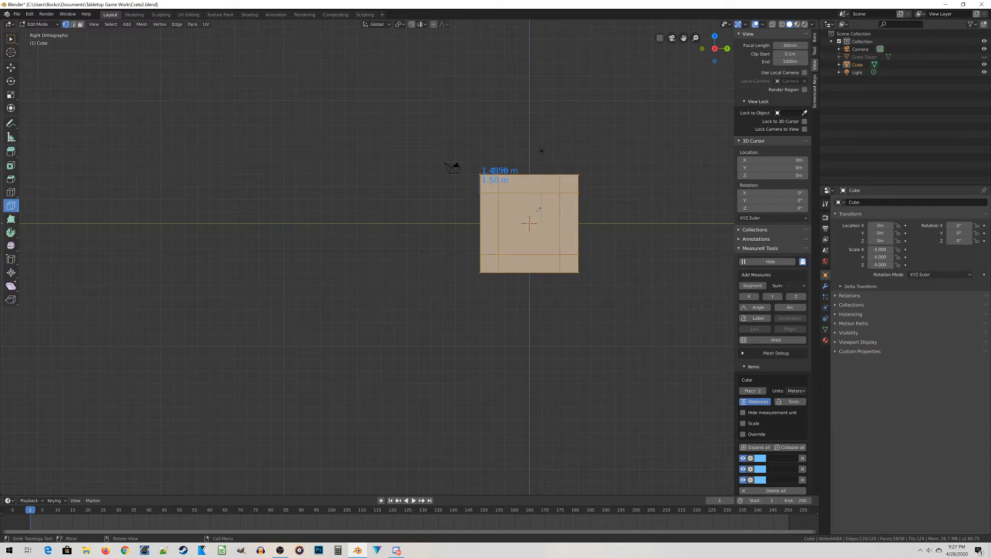
Examine the border strips and the lower front corner of the cube's right face
scroll(569, 226, "up", 3)
middle_click_drag(579, 253, 362, 291, "shift")
scroll(268, 206, "up", 4)
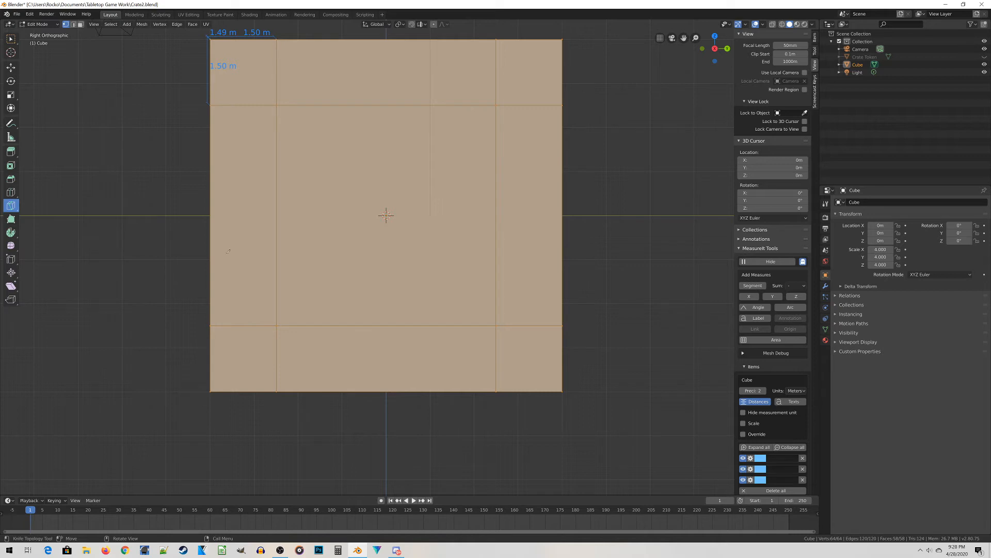
scroll(356, 305, "up", 2)
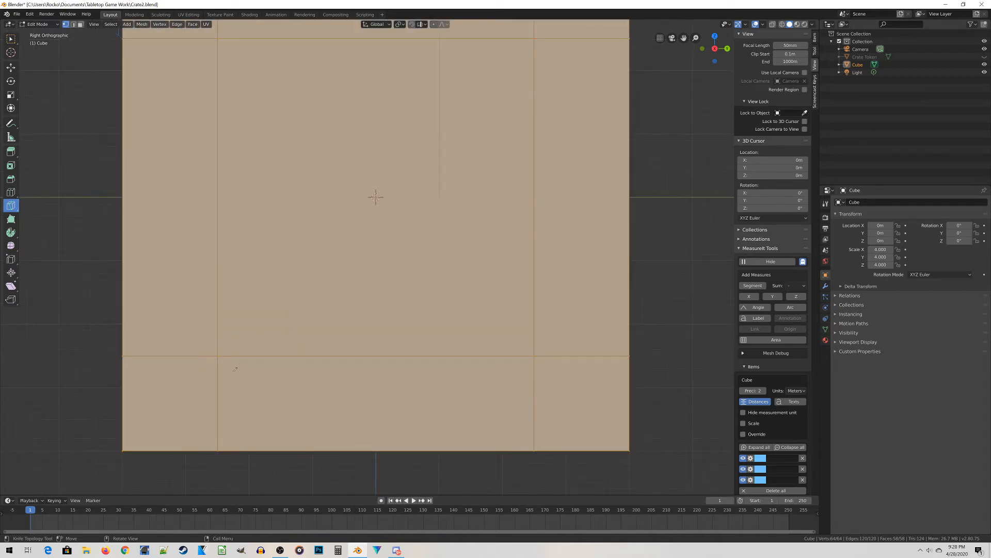
middle_click_drag(115, 330, 354, 181, "shift")
scroll(307, 329, "up", 2)
scroll(354, 180, "up", 2)
scroll(354, 181, "up", 2)
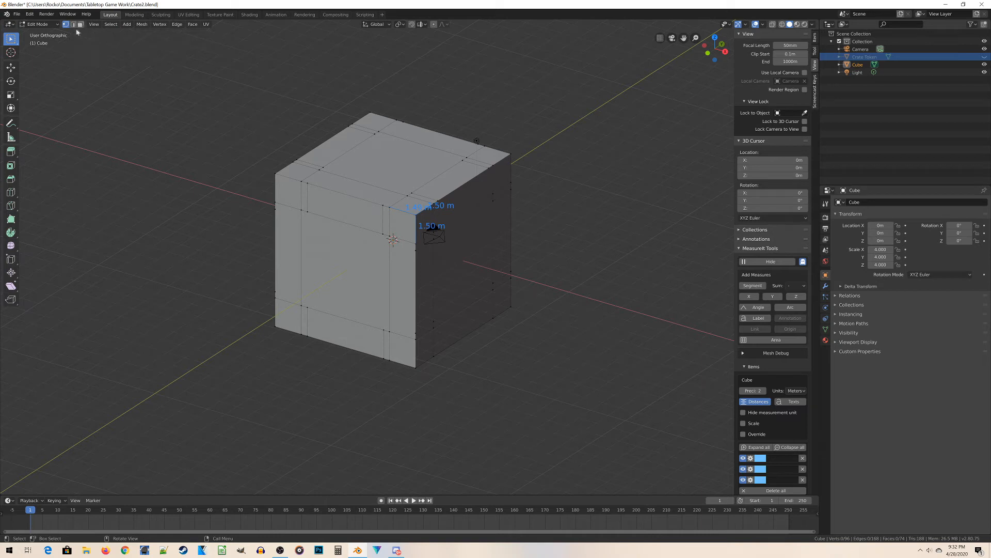
In face selection mode, select the eight border faces around the cube's front face, leaving out the center and the narrow gap strips
left_click(81, 24)
middle_click_drag(153, 168, 163, 170)
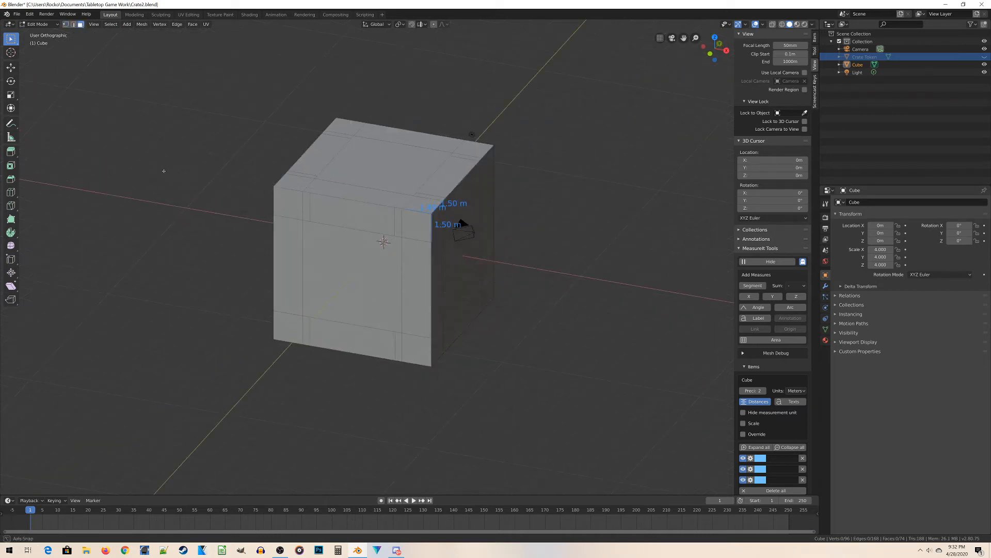
middle_click_drag(238, 297, 224, 283)
scroll(200, 263, "up", 1)
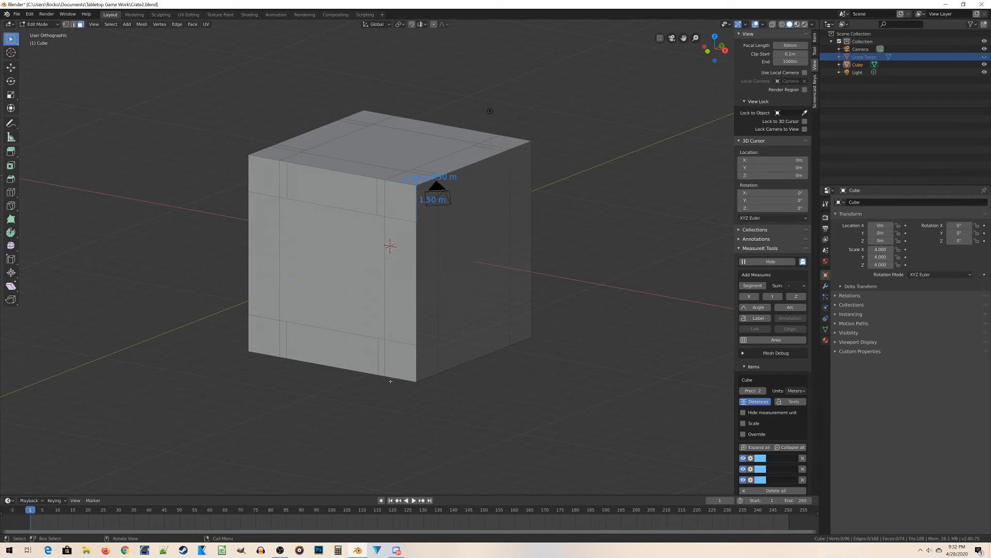
left_click(265, 339)
left_click(264, 255, "shift")
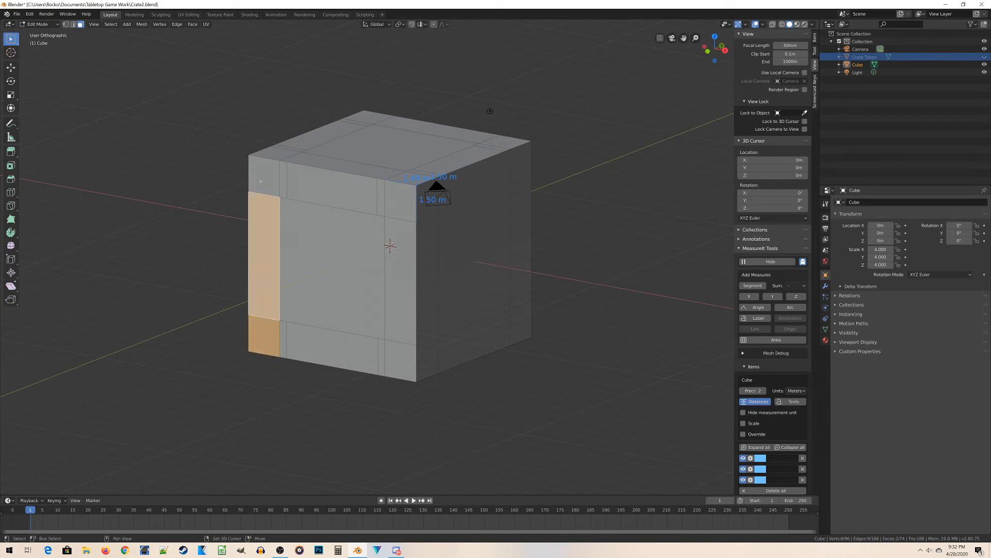
left_click(264, 176, "shift")
left_click(400, 270, "shift")
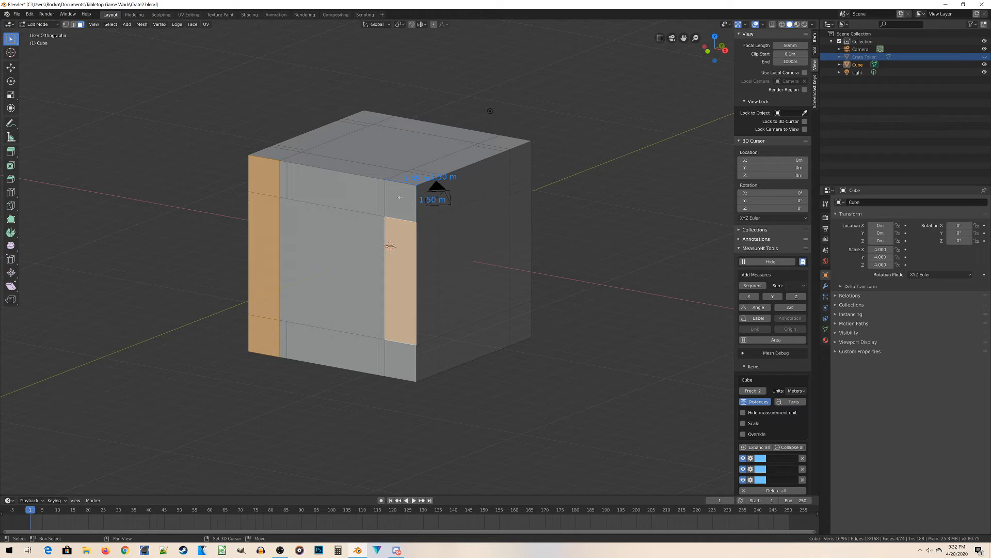
left_click(400, 197, "shift")
left_click(400, 360, "shift")
left_click(355, 358, "shift")
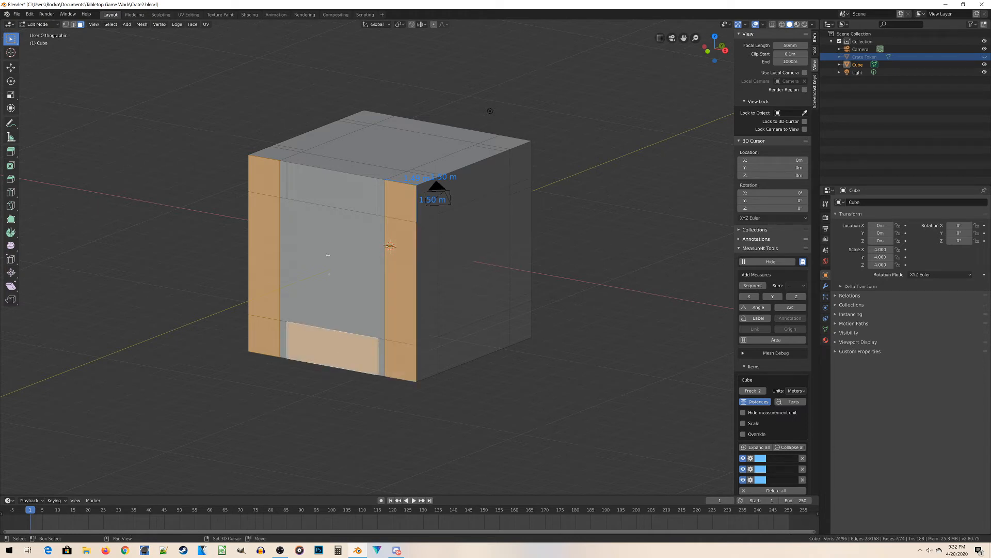
left_click(327, 192, "shift")
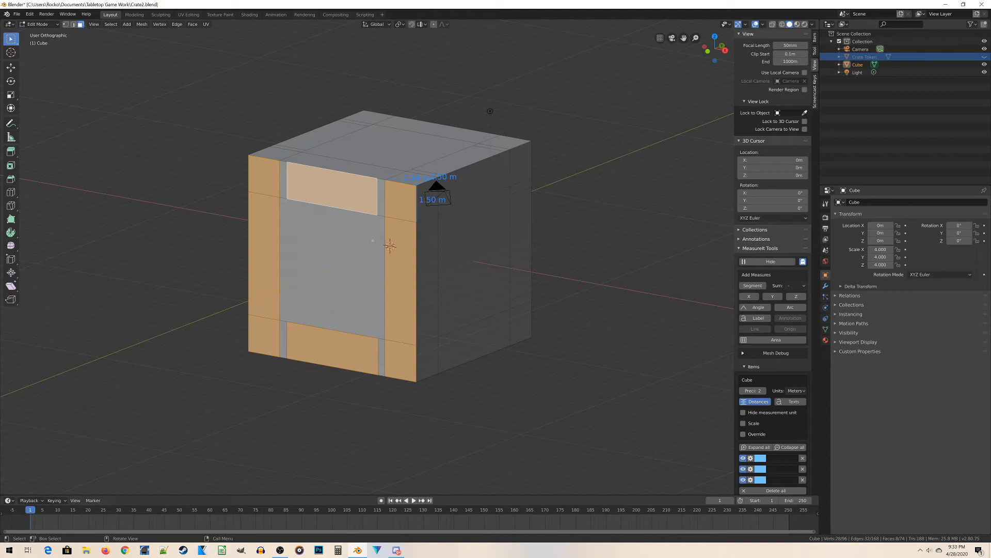
Extrude the selected front border faces outward about 0.51 m to form raised planks
middle_click_drag(461, 343, 425, 336)
scroll(425, 336, "up", 2)
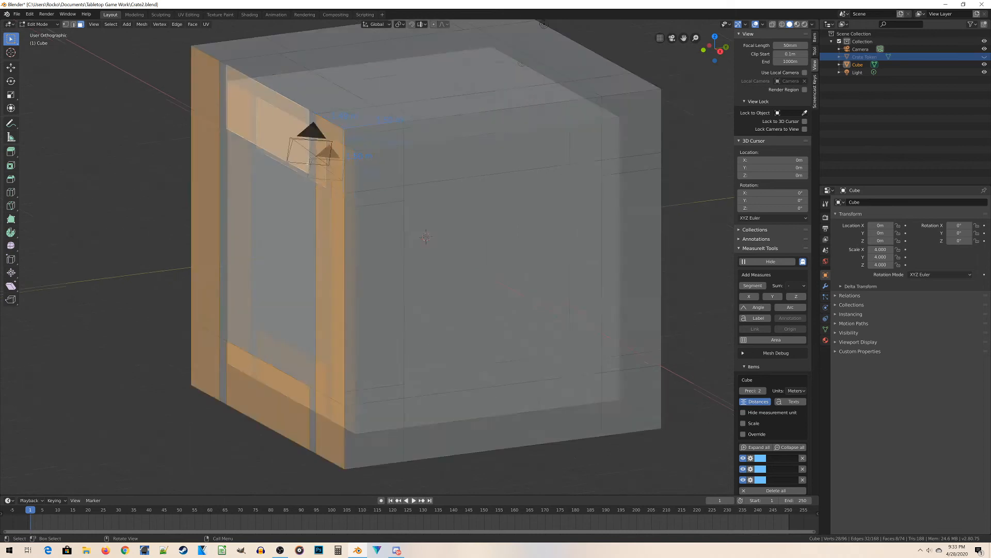
scroll(427, 207, "down", 3)
middle_click_drag(427, 207, 396, 293)
middle_click_drag(335, 241, 360, 246)
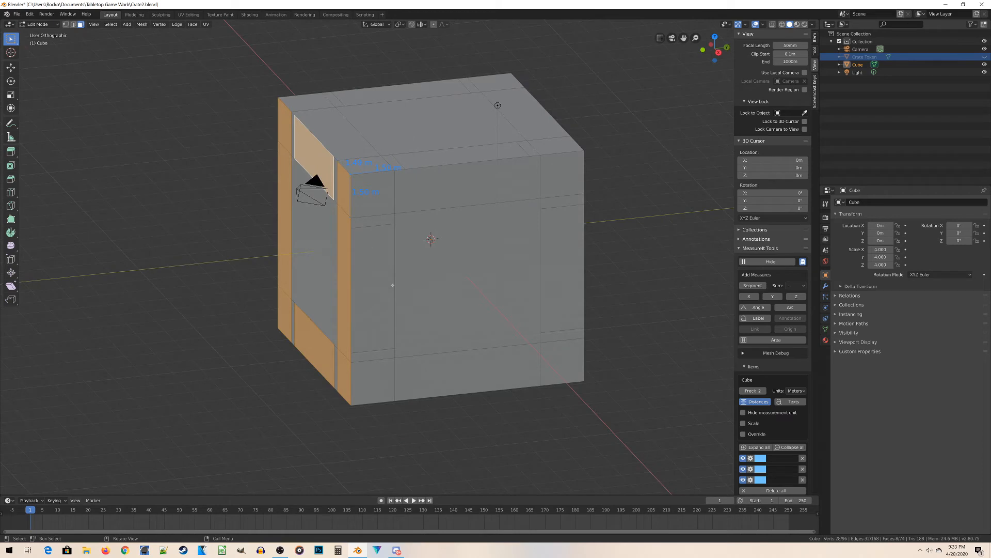
scroll(392, 285, "up", 1)
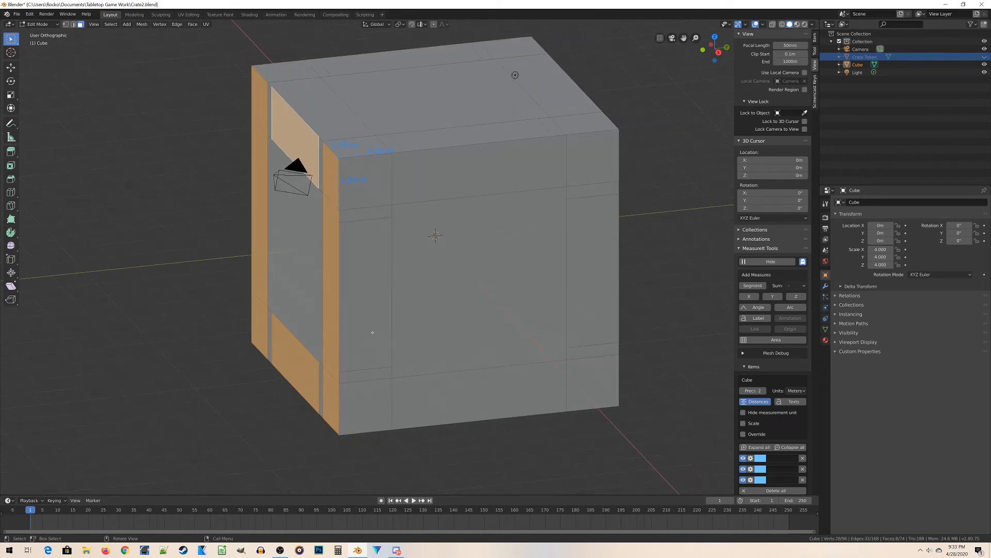
key("e")
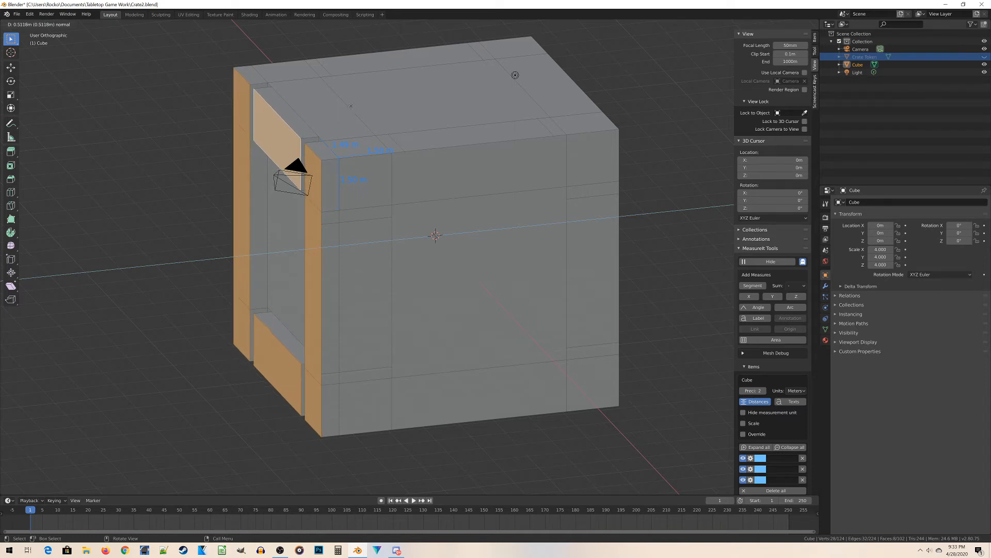
left_click(351, 106)
Select the eight border faces around the cube's left side face, leaving out its center and gap strips
middle_click_drag(516, 75, 382, 191)
left_click(387, 261)
left_click(383, 298, "shift")
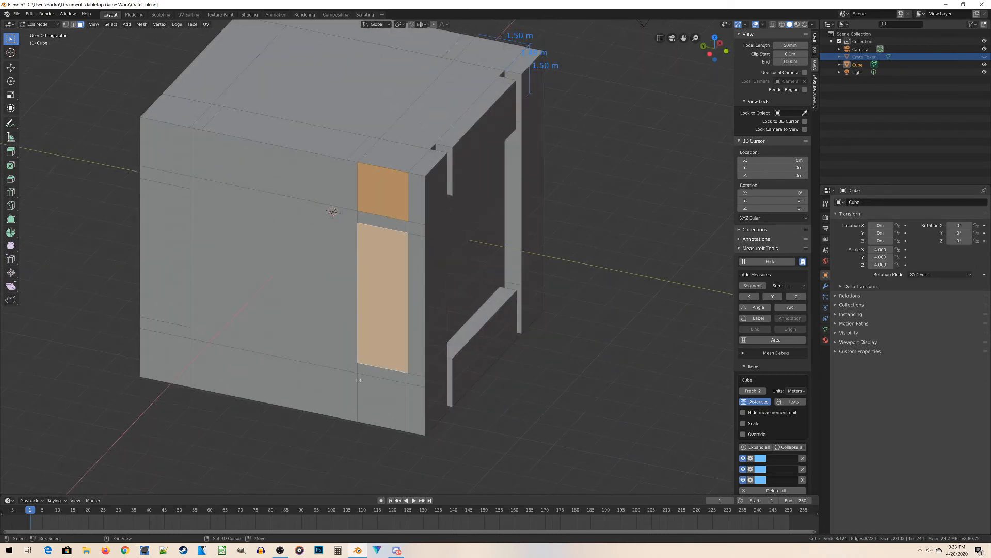
left_click(382, 403, "shift")
left_click(274, 372, "shift")
left_click(165, 356, "shift")
left_click(168, 217, "shift")
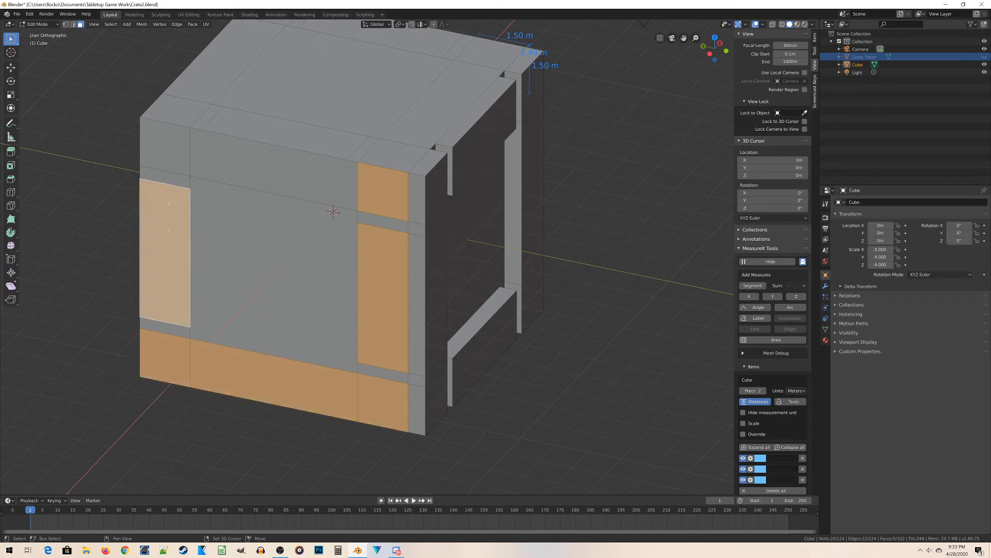
left_click(169, 155, "shift")
left_click(273, 163, "shift")
Extrude the left side's selected border faces outward about 0.52 m
scroll(273, 162, "down", 3)
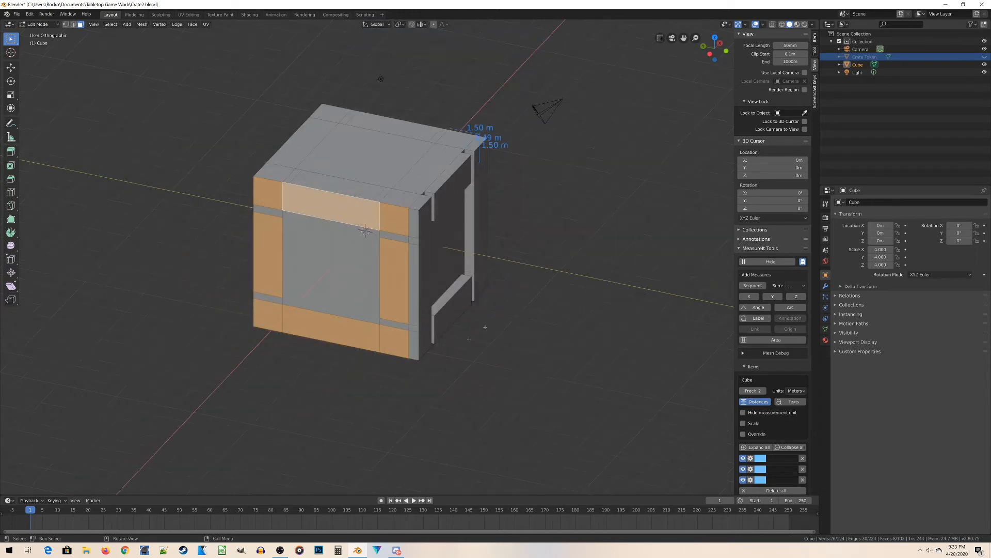
middle_click_drag(529, 380, 506, 371)
middle_click_drag(145, 200, 175, 196)
middle_click_drag(300, 332, 261, 325)
scroll(261, 325, "up", 2)
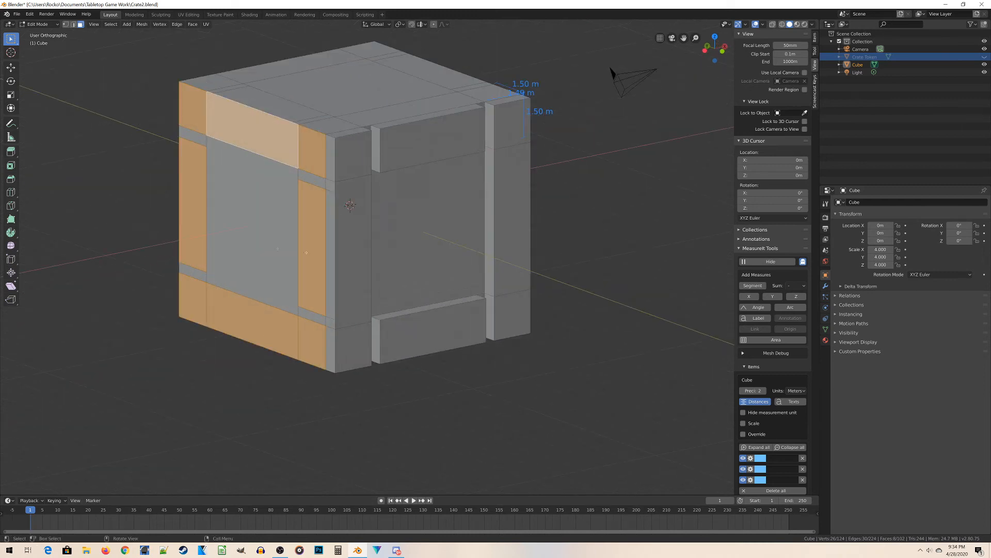
key("e")
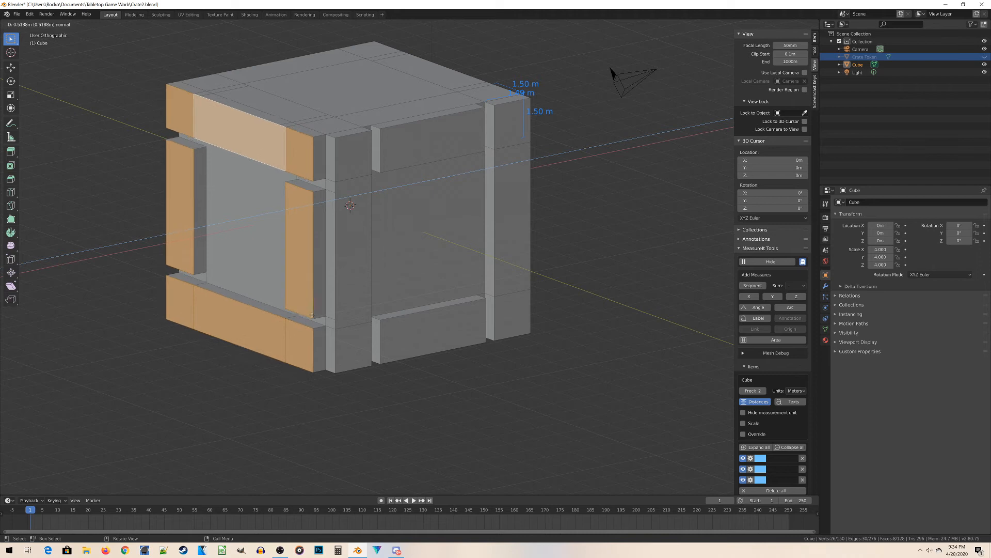
left_click(312, 315)
Select the eight border faces around the cube's back face, leaving out the center and the narrow gap strips
scroll(311, 315, "down", 2)
middle_click_drag(209, 295, 350, 304)
scroll(350, 304, "up", 1)
scroll(469, 235, "up", 1)
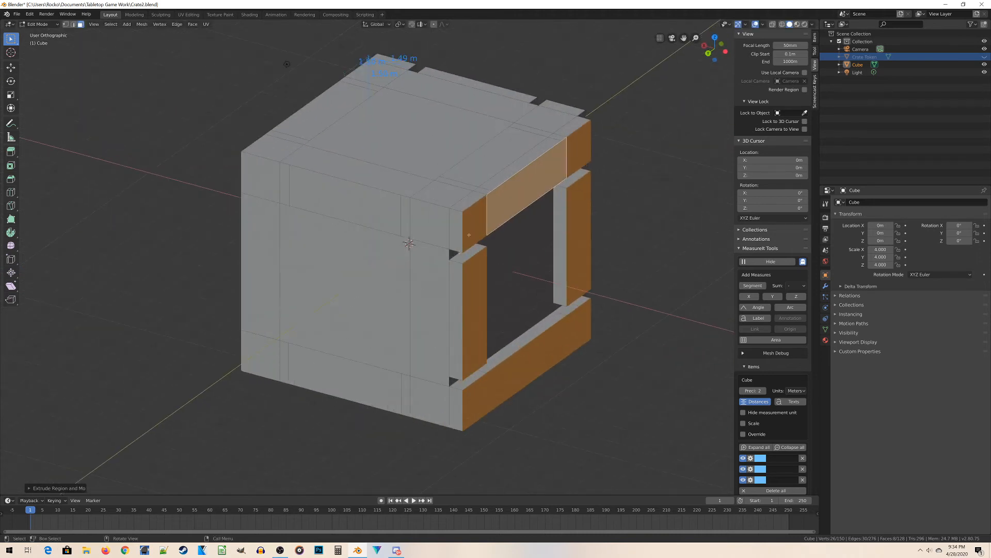
left_click(436, 223)
left_click(443, 356, "shift")
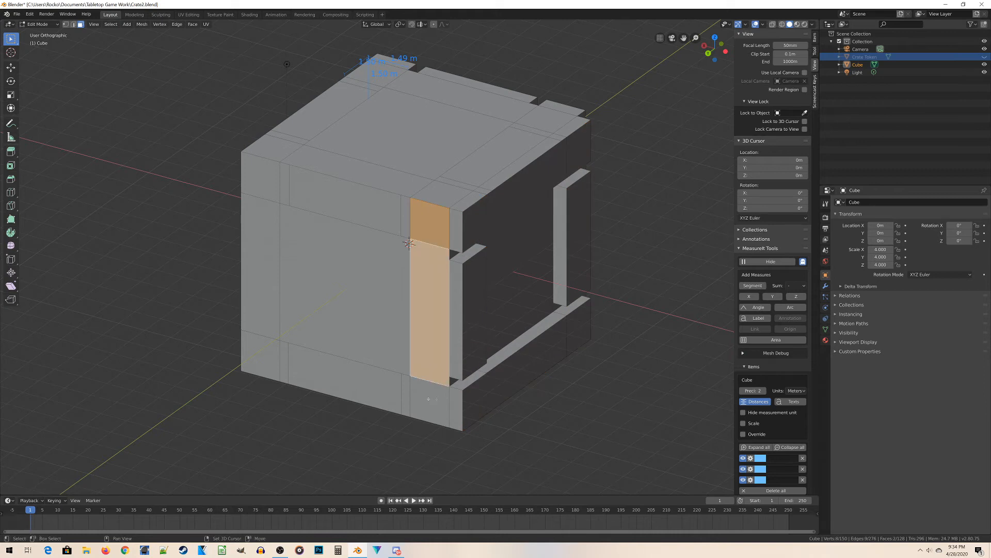
left_click(373, 391, "shift")
left_click(429, 404, "shift")
left_click(260, 356, "shift")
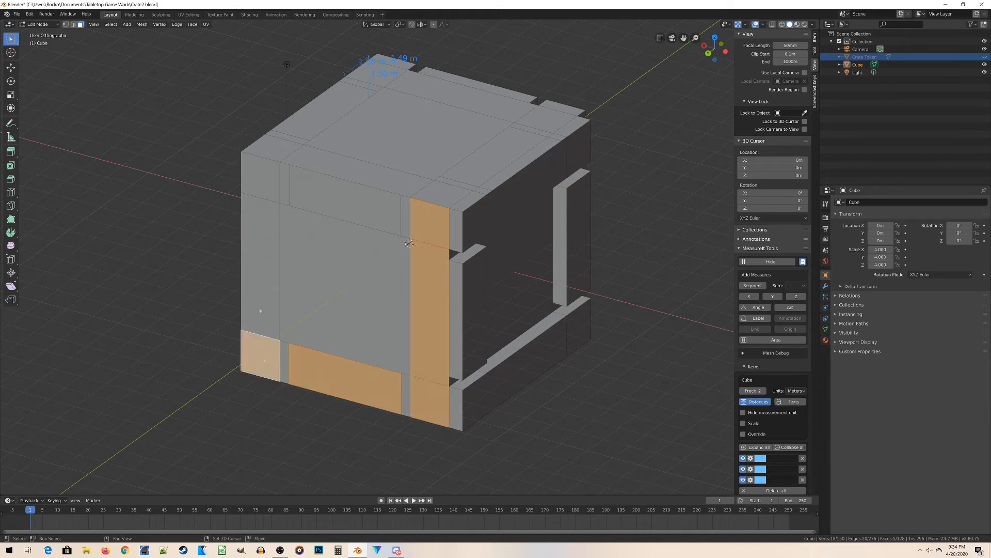
left_click(256, 206, "shift")
left_click(258, 178, "shift")
left_click(341, 199, "shift")
Extrude the back face's selected border planks outward about 0.52 m
middle_click_drag(441, 354, 426, 351)
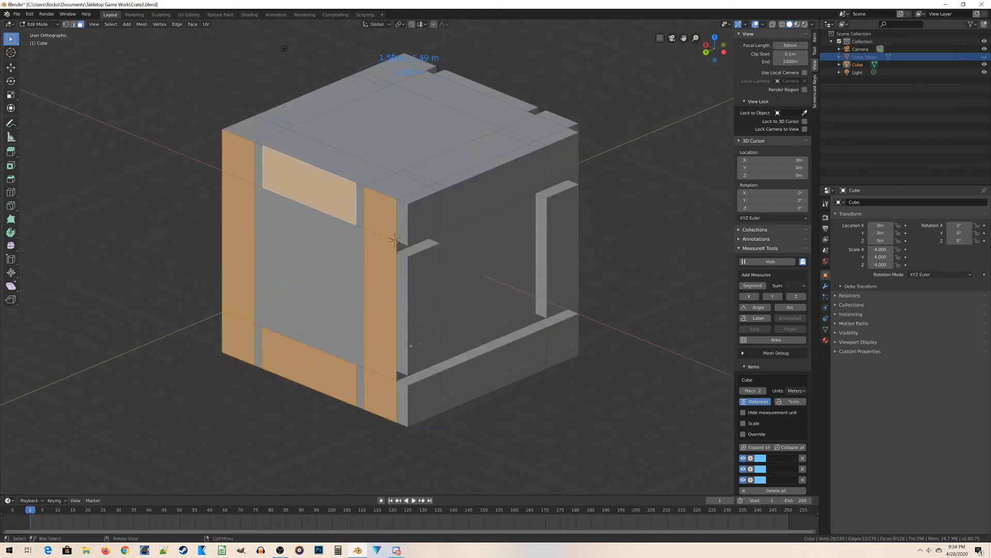
key("e")
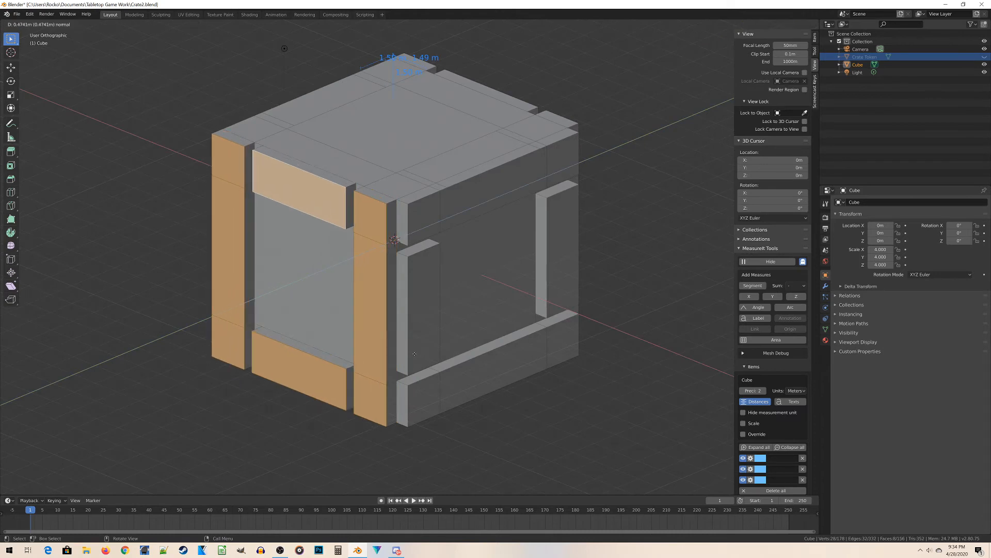
left_click(412, 353)
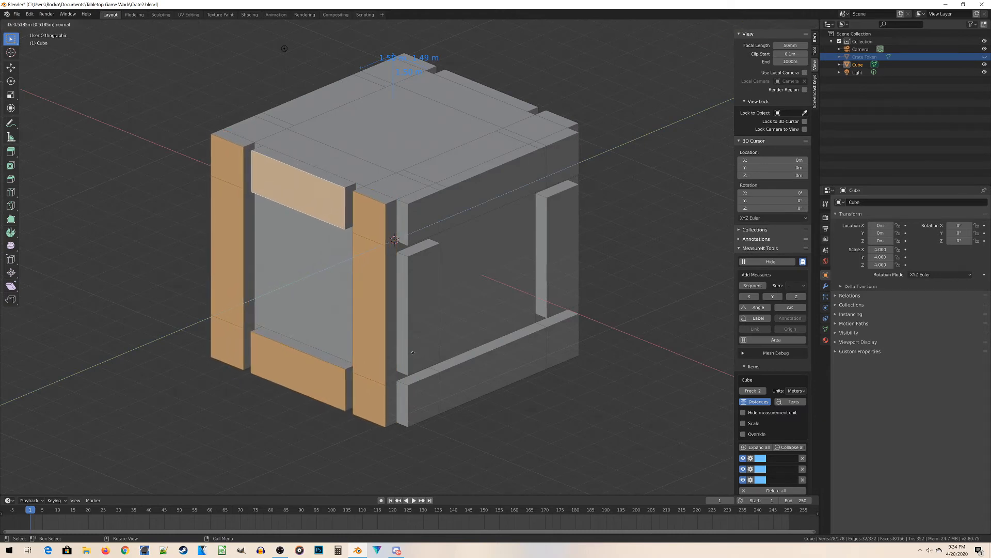
Select the top rear corner and top middle border faces on the cube's right side face
middle_click_drag(412, 353, 523, 222)
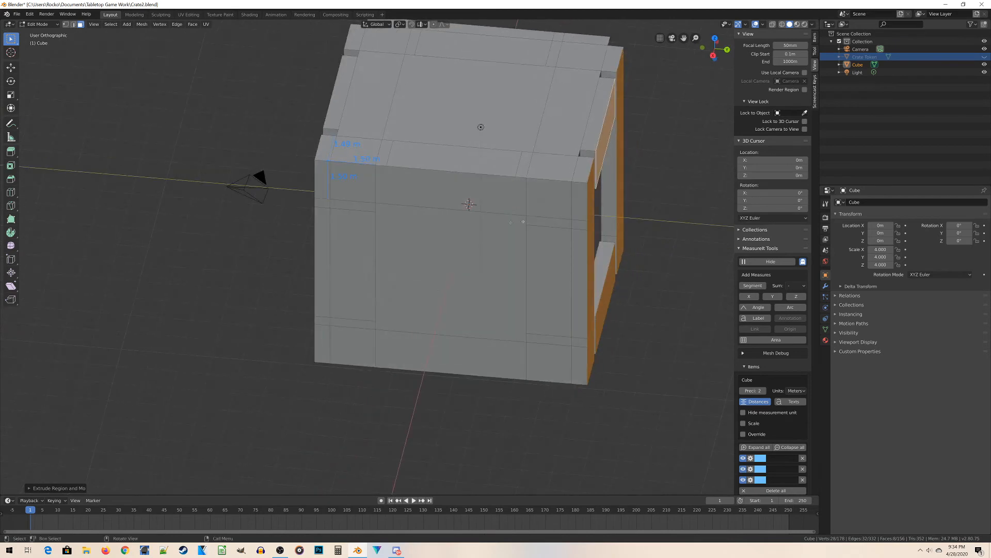
left_click(471, 190)
left_click(471, 201, "shift")
left_click(542, 200, "shift")
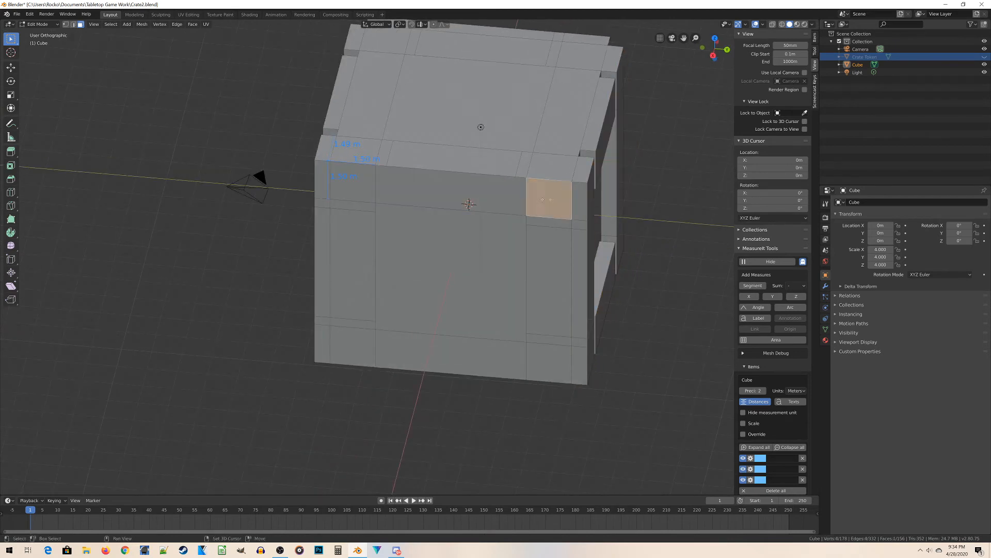
left_click(449, 194, "shift")
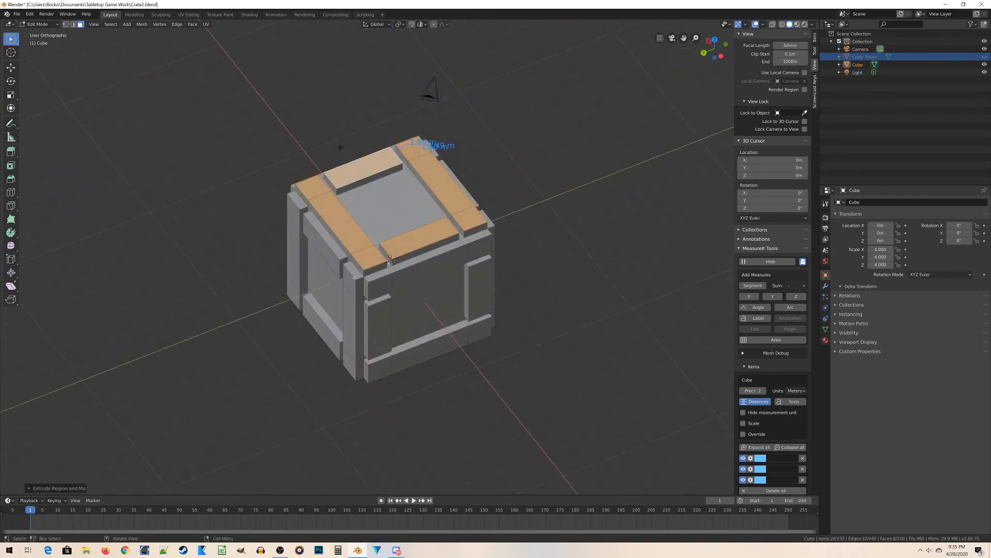
middle_click_drag(353, 278, 400, 256)
scroll(397, 296, "up", 2)
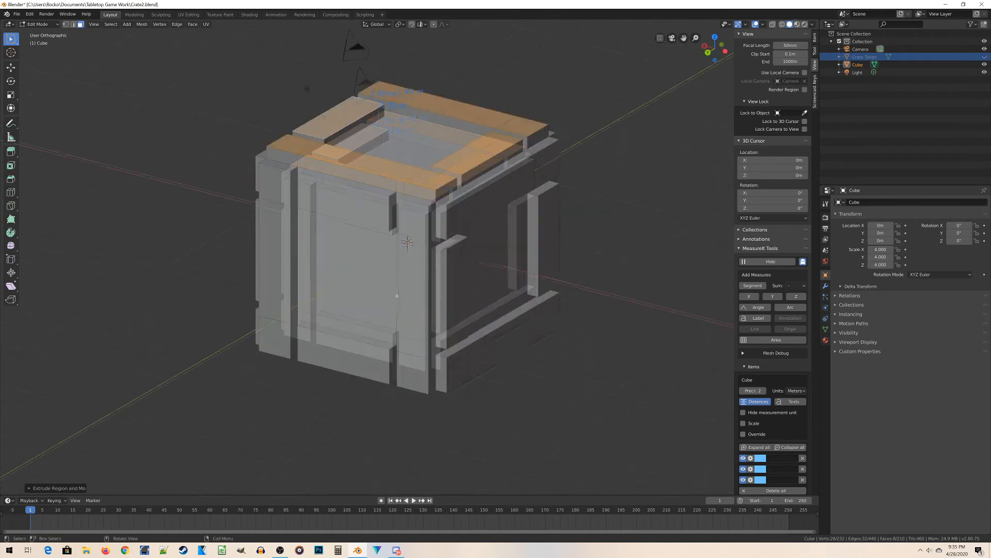
Leave mesh editing on the crate and show it as a wireframe in the front orthographic view
key("Tab")
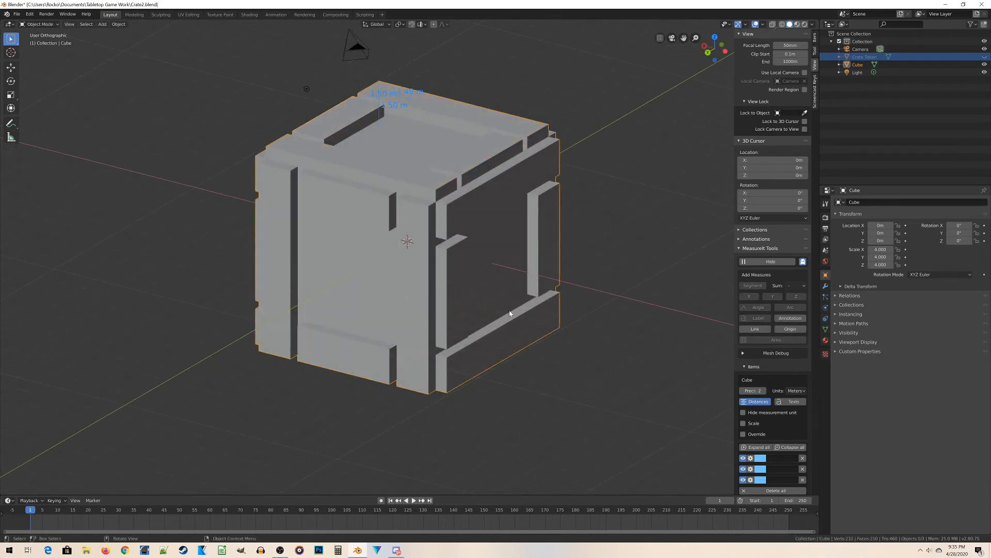
middle_click_drag(468, 311, 422, 298)
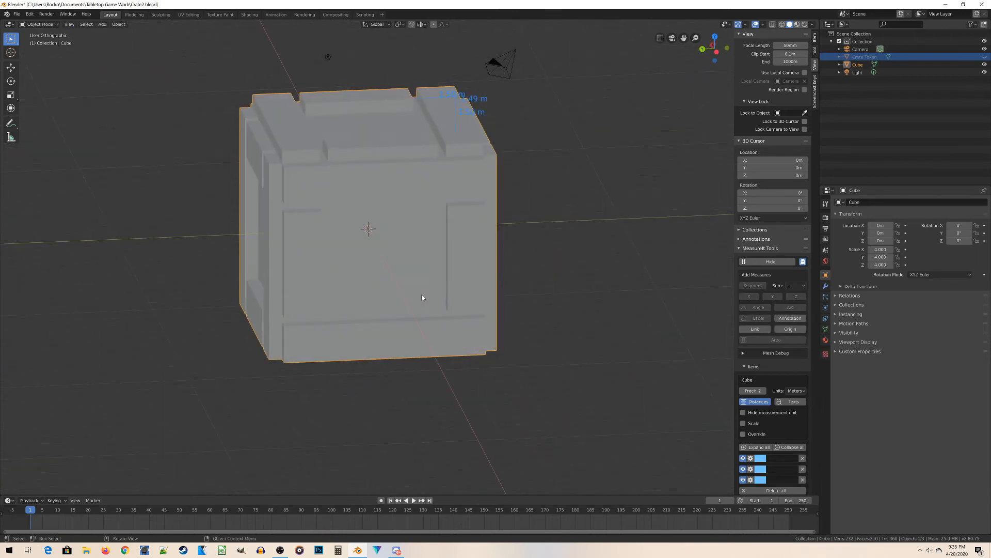
key("KP_1")
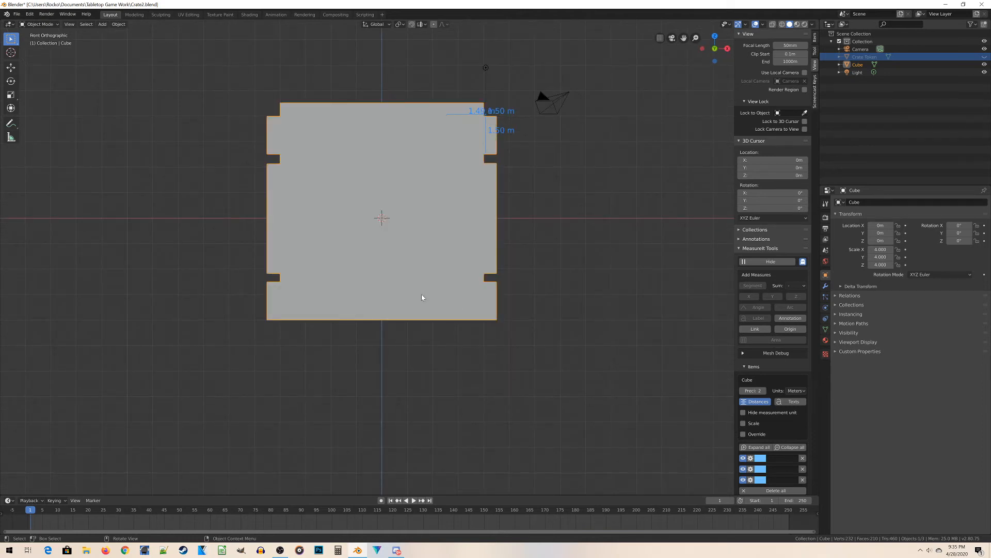
scroll(421, 293, "up", 2)
key("z")
left_click(364, 279)
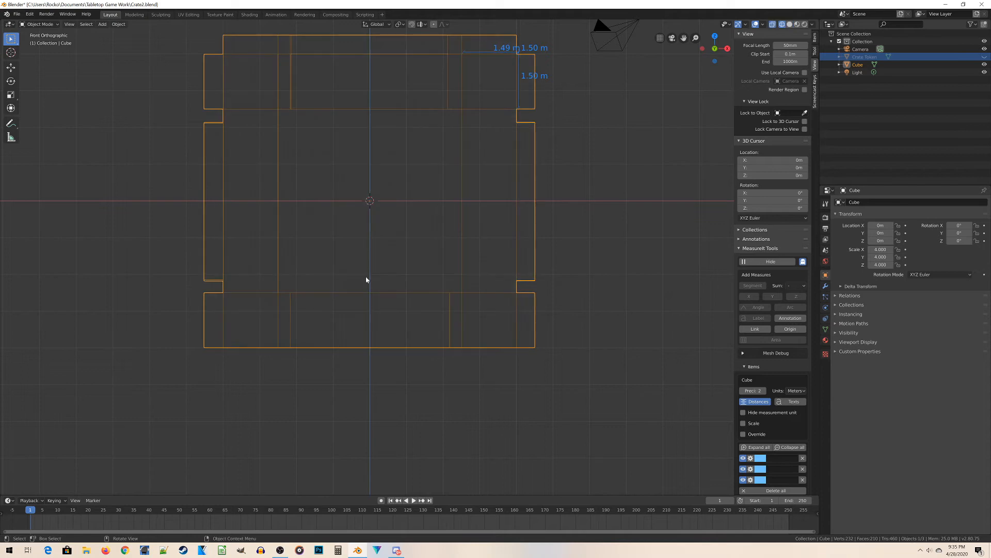
middle_click_drag(378, 155, 438, 215, "shift")
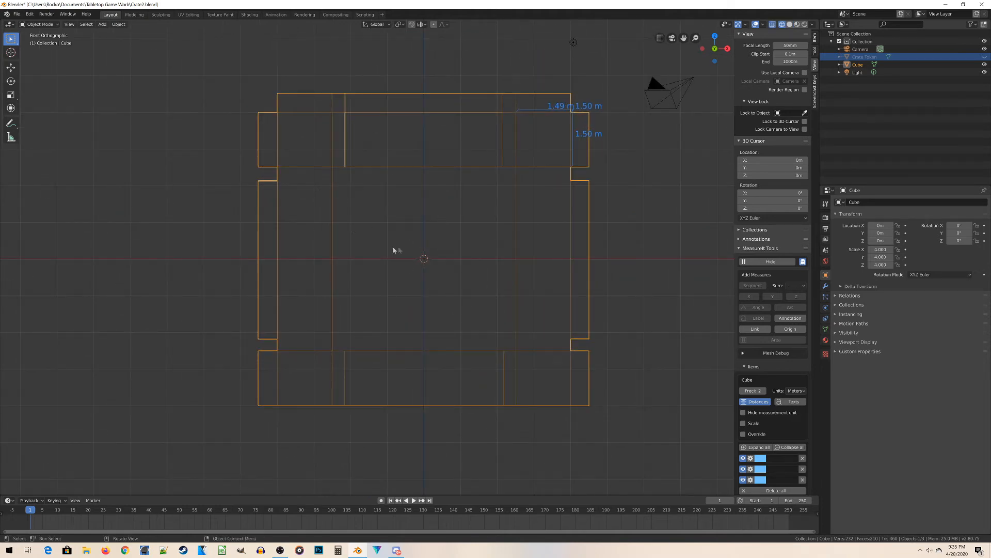
Add a new mesh cube at the crate's center
key("shift+a")
mouse_move(376, 254)
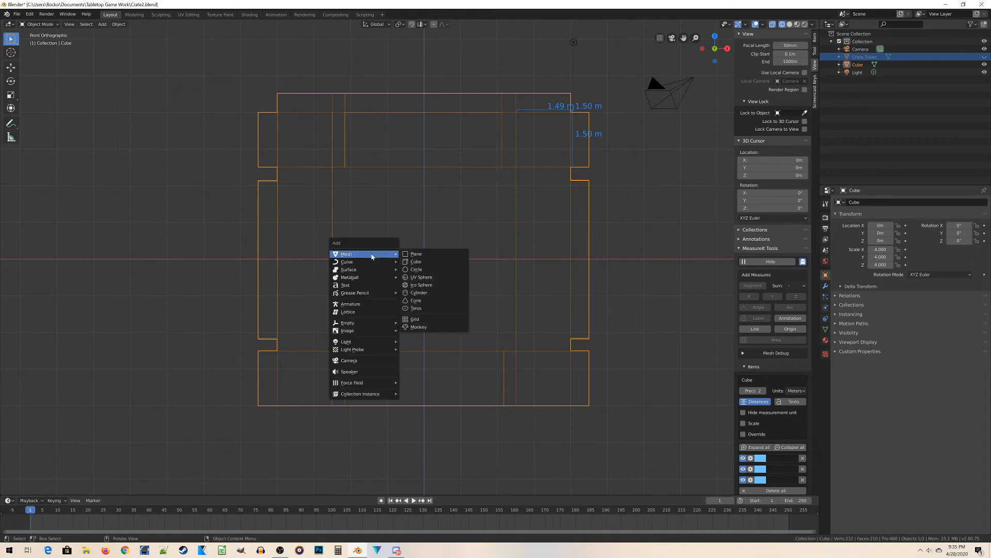
left_click(437, 262)
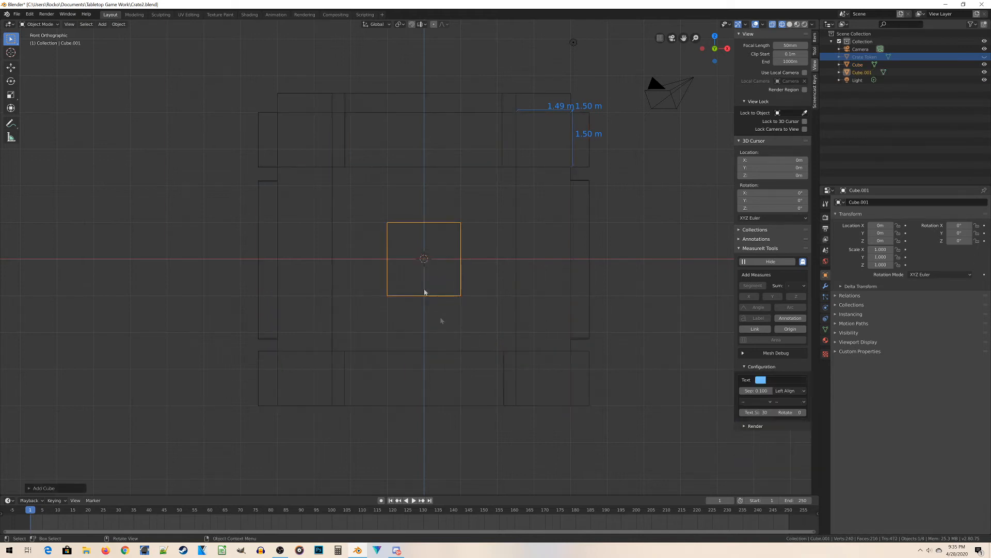
scroll(436, 262, "up", 2)
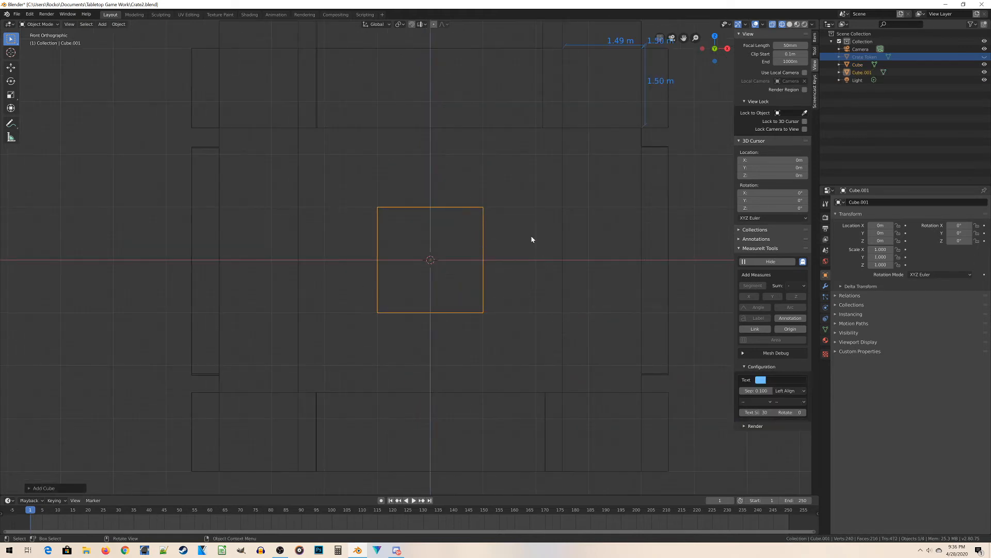
scroll(531, 239, "down", 1)
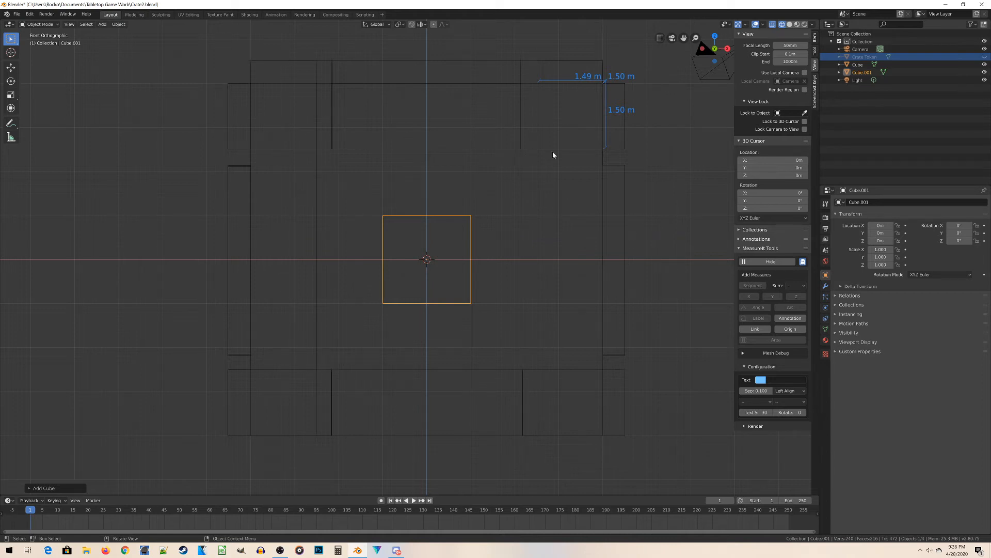
Scale the new cube into a horizontal plank, about 0.67 along Z and 2.65 along X
middle_click_drag(553, 151, 513, 148, "shift")
key("s")
key("z")
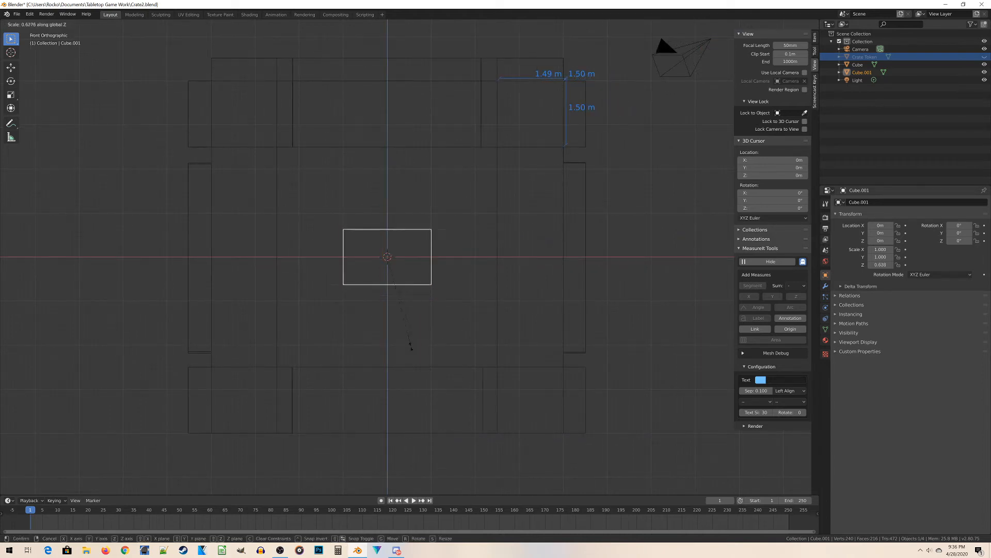
left_click(427, 350)
key("s")
key("x")
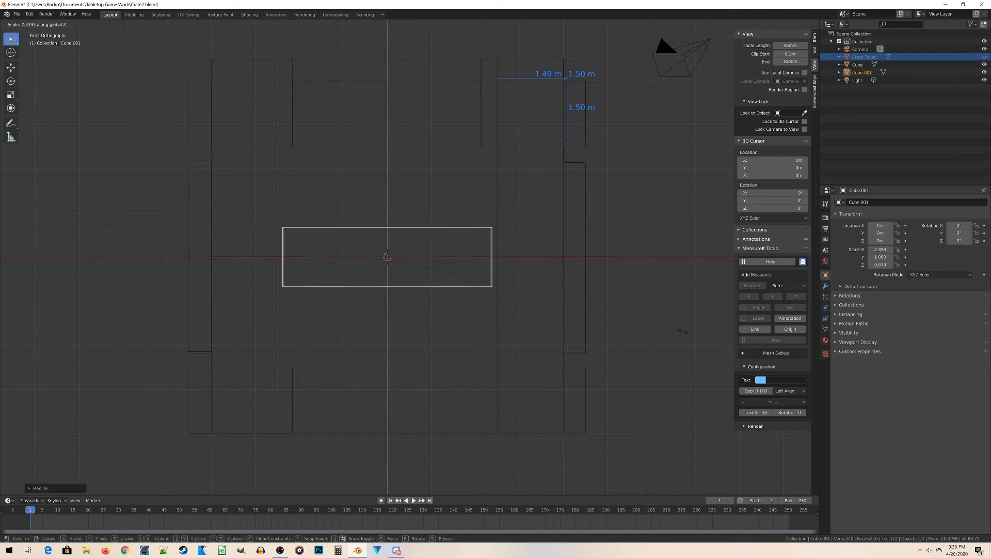
left_click(652, 332)
Duplicate the plank about 1.63 m upward along Z, leaving a narrow gap above the middle plank
scroll(468, 214, "up", 1)
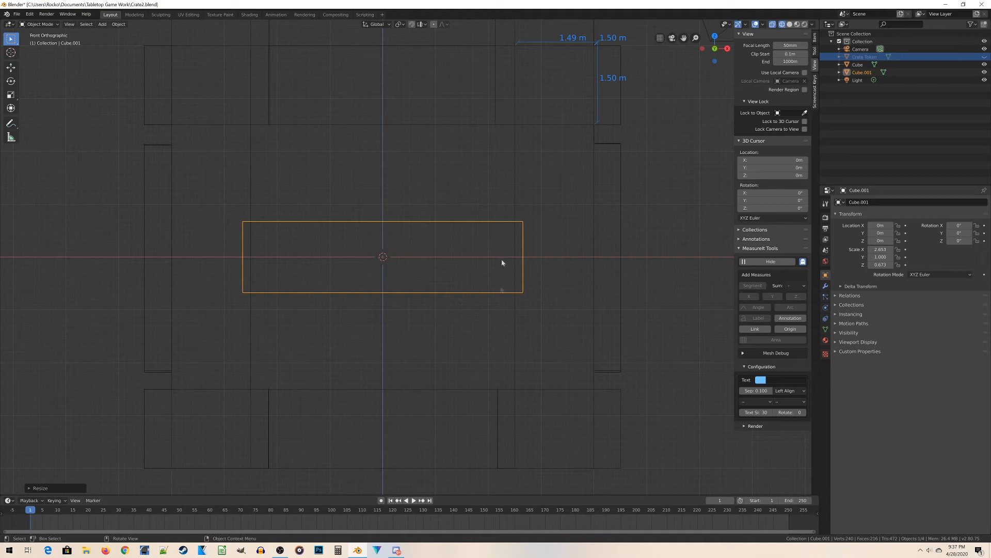
scroll(229, 269, "up", 1)
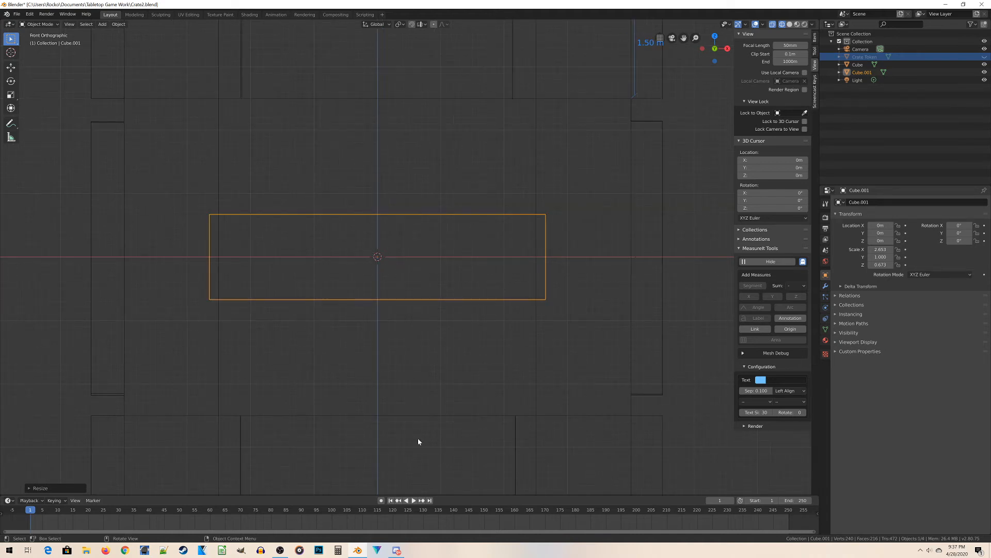
key("shift+d")
key("z")
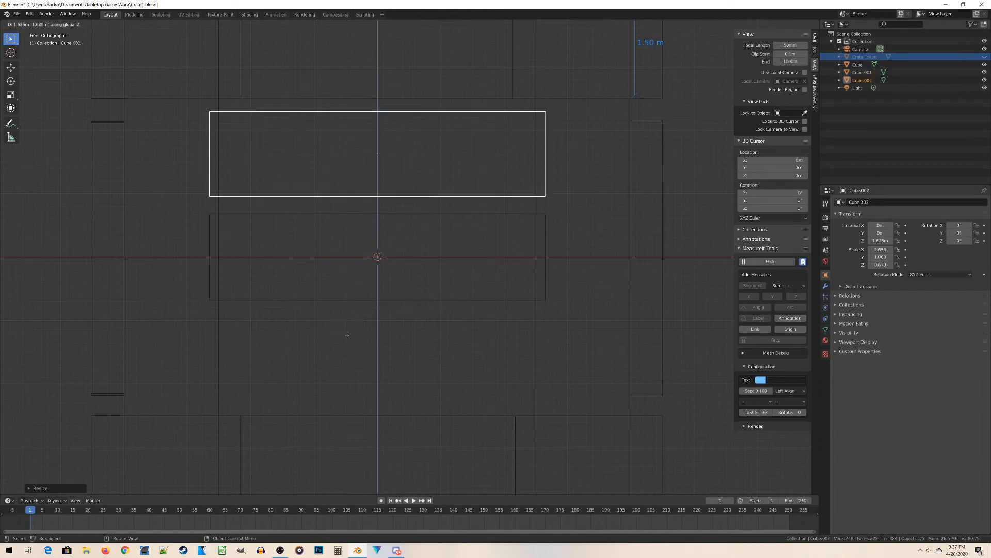
left_click(347, 335)
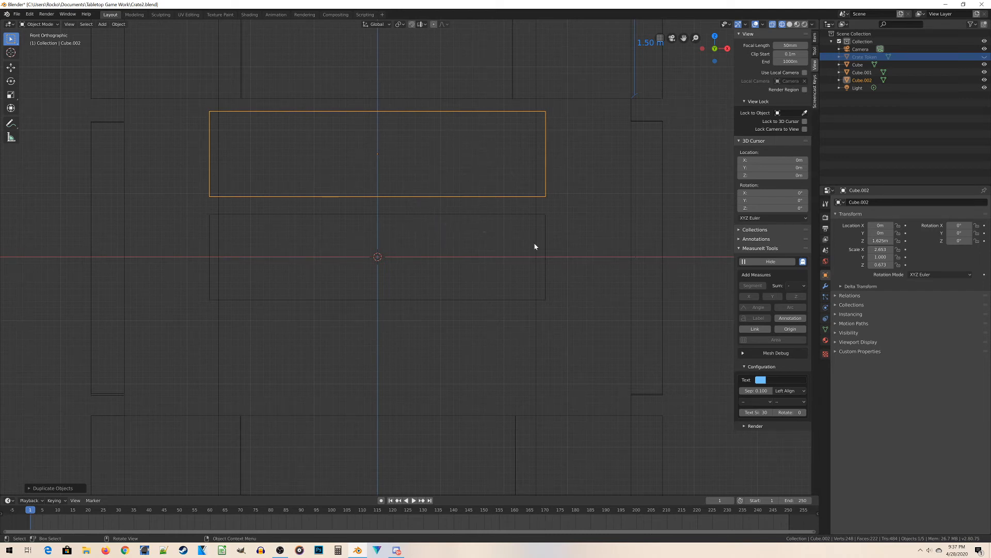
Duplicate the upper plank about 3.23 m downward along Z to form the bottom plank
key("shift+d")
key("z")
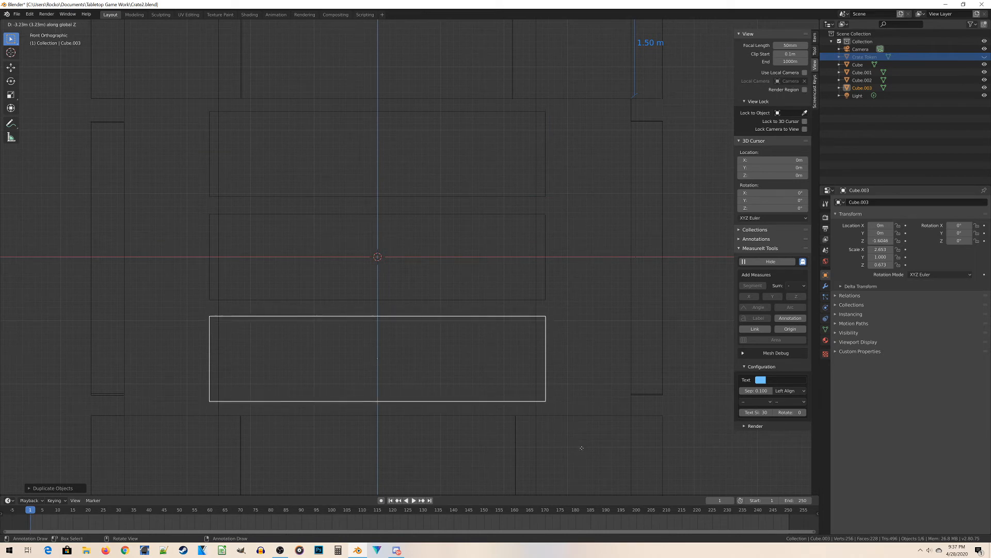
left_click(582, 451)
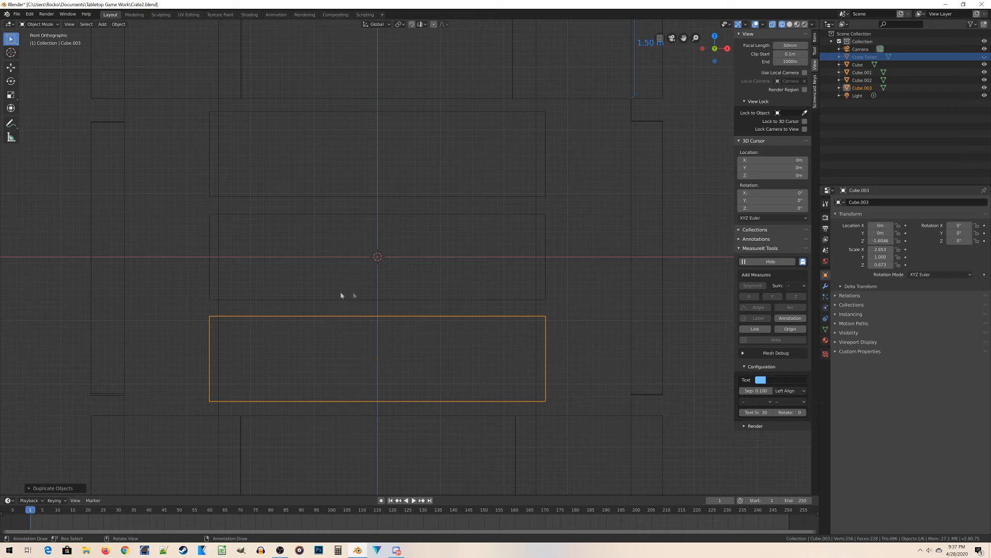
Select all three horizontal planks and join them into one object
left_click(474, 298, "shift")
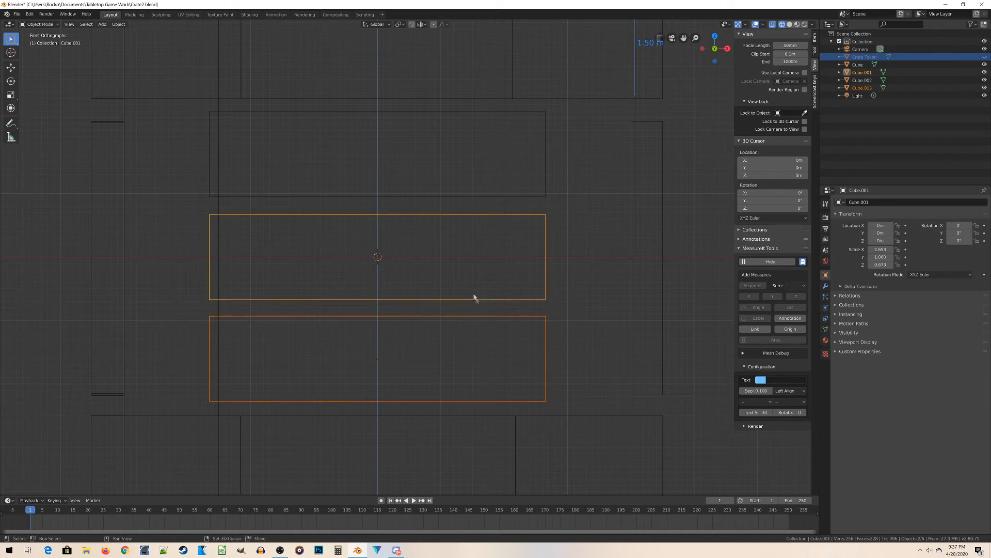
left_click(449, 199, "shift")
scroll(449, 199, "down", 4)
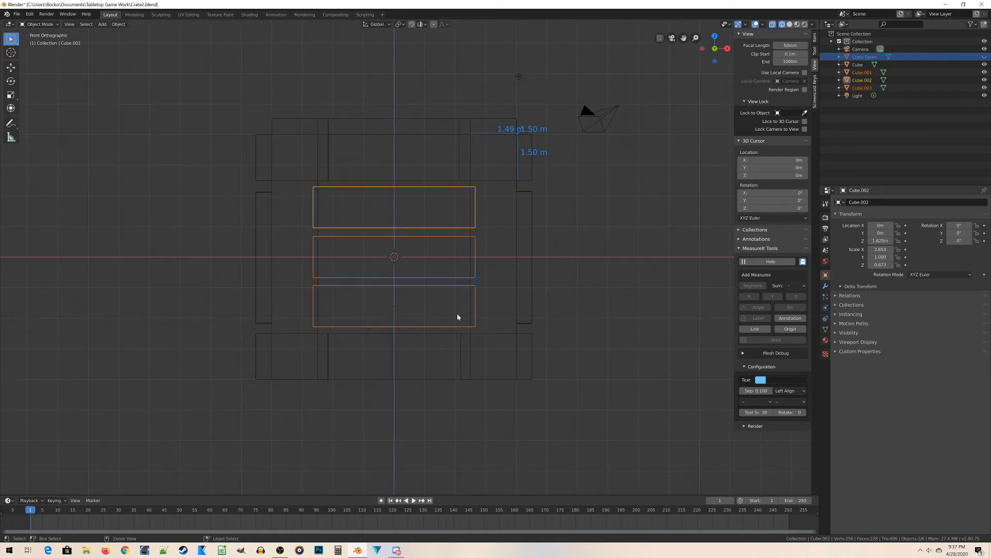
key("ctrl+j")
scroll(458, 317, "up", 2)
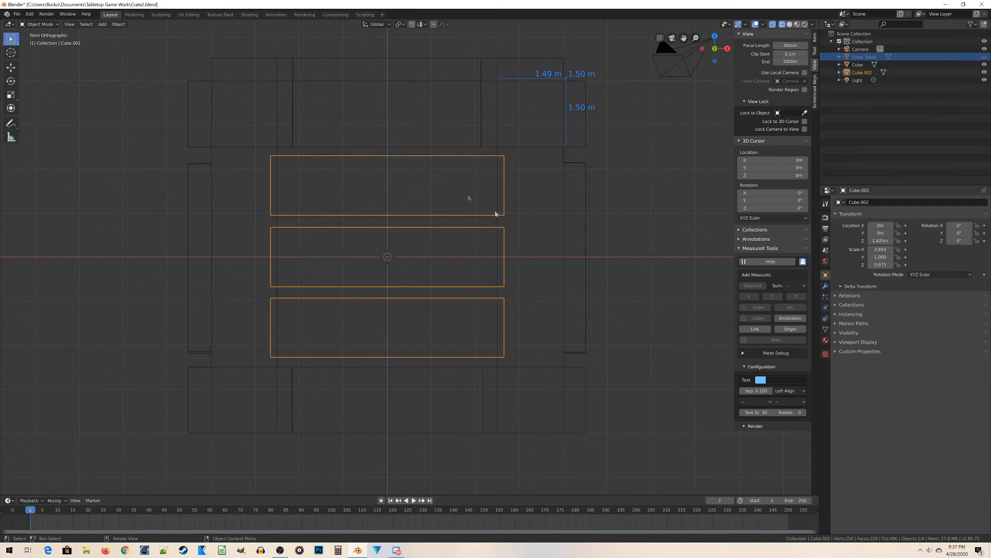
Rename the joined plank object as Side-Planks
left_click(871, 202)
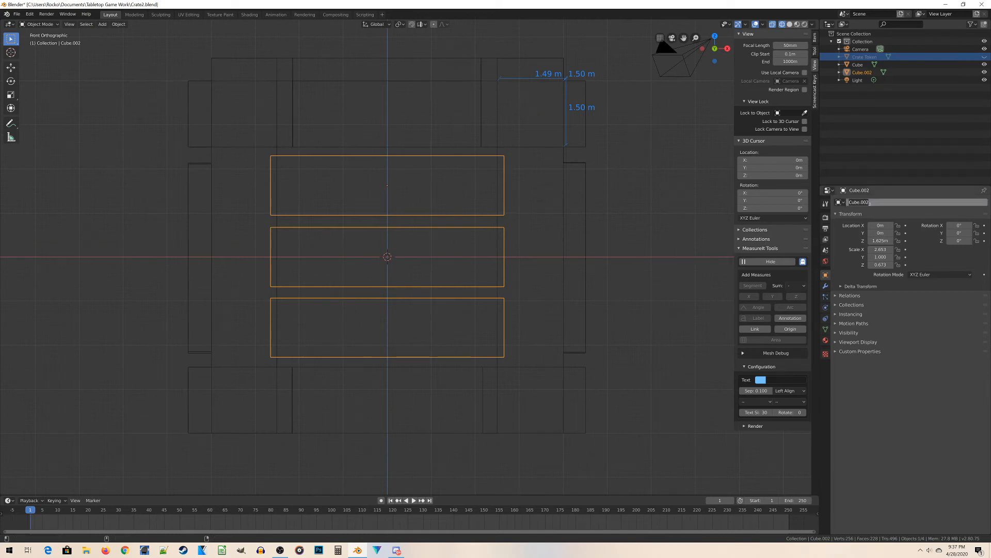
type("Side-Planks")
key("Return")
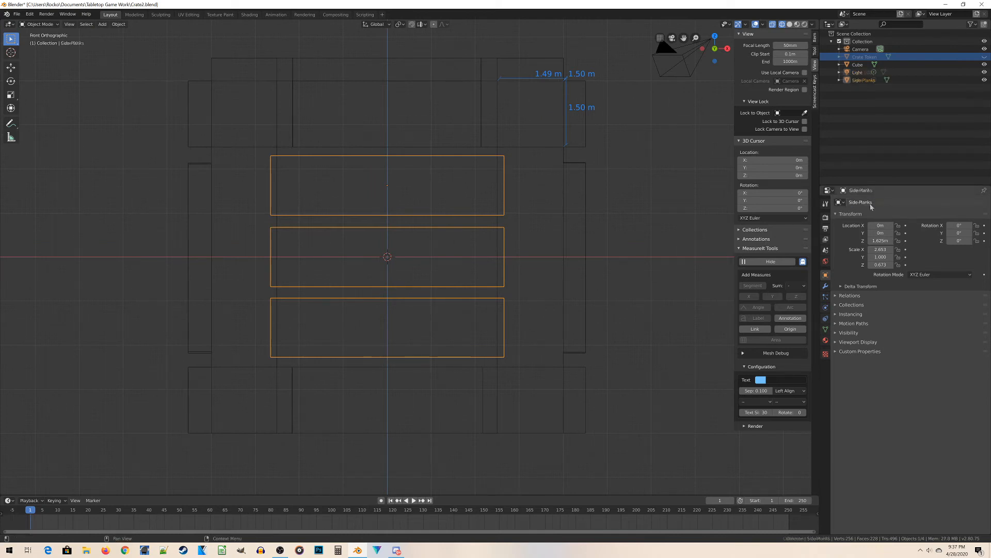
scroll(458, 309, "down", 2)
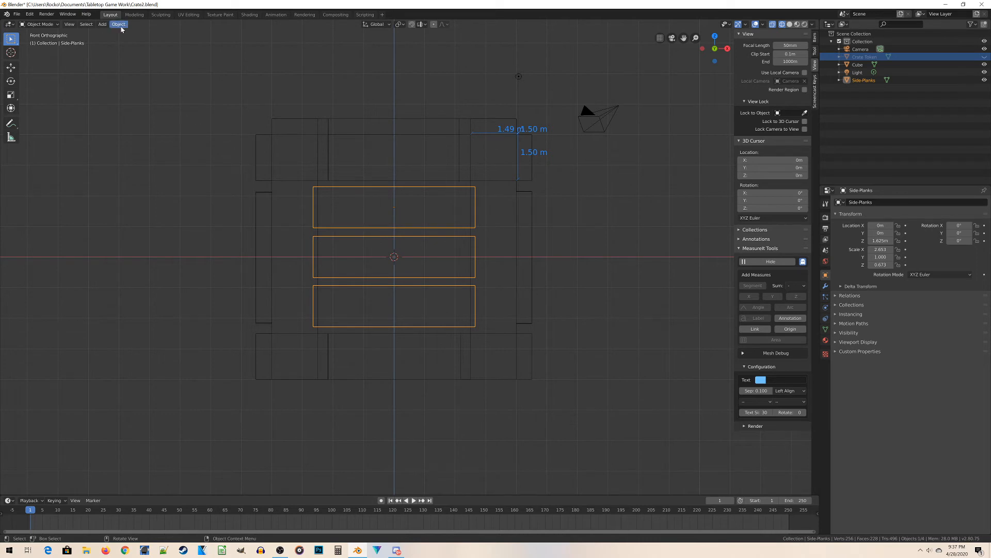
Set the origin of the Side-Planks object to its center of mass (surface)
left_click(120, 25)
scroll(385, 186, "up", 3)
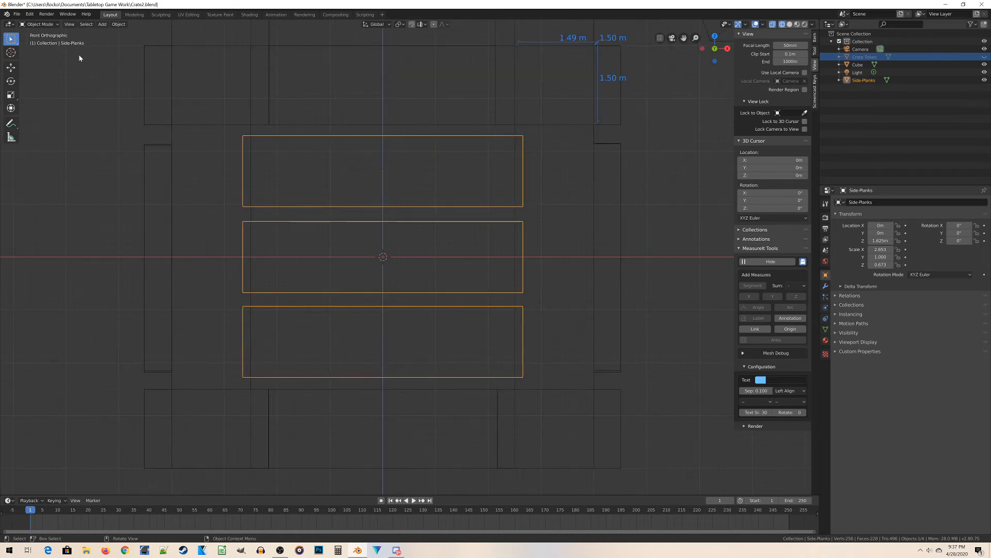
left_click(124, 25)
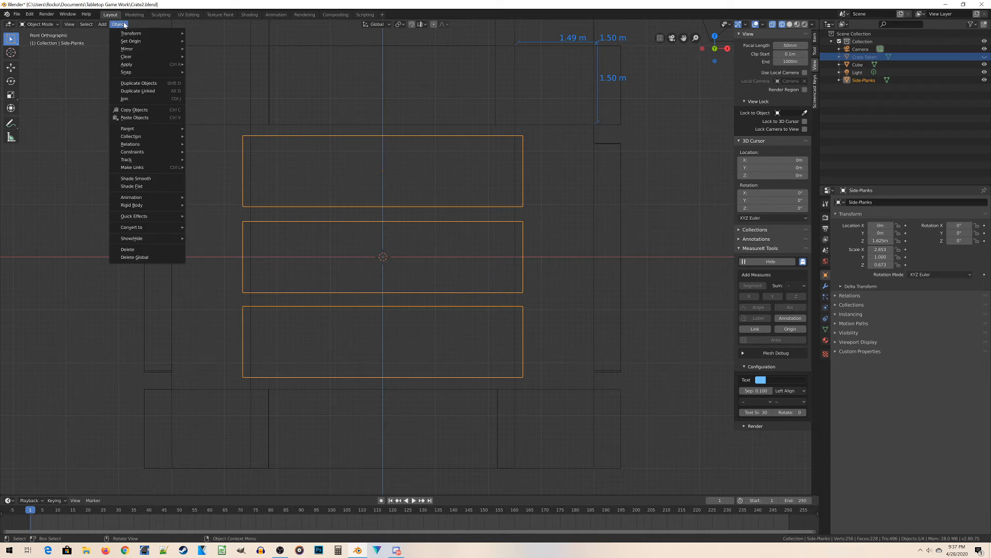
mouse_move(126, 41)
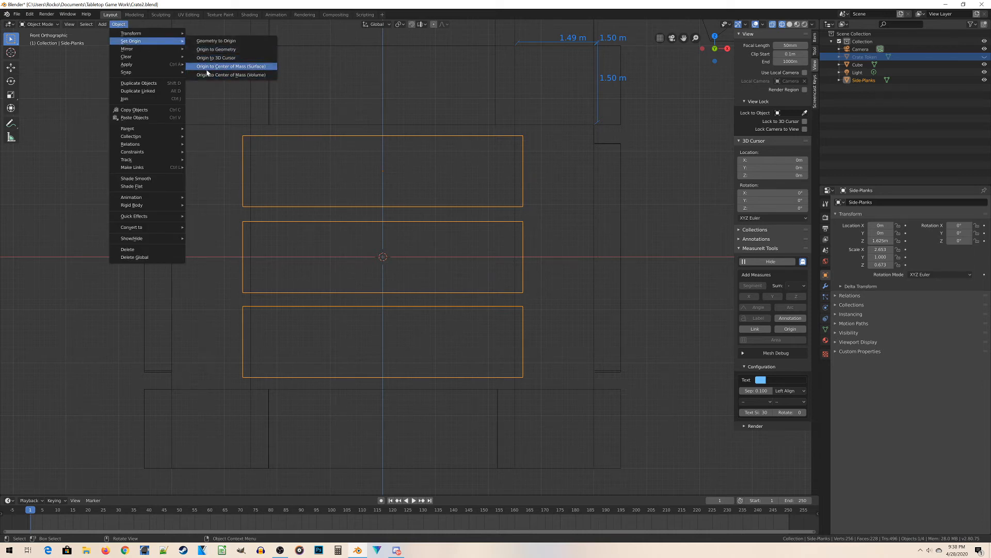
left_click(256, 67)
scroll(413, 222, "down", 1)
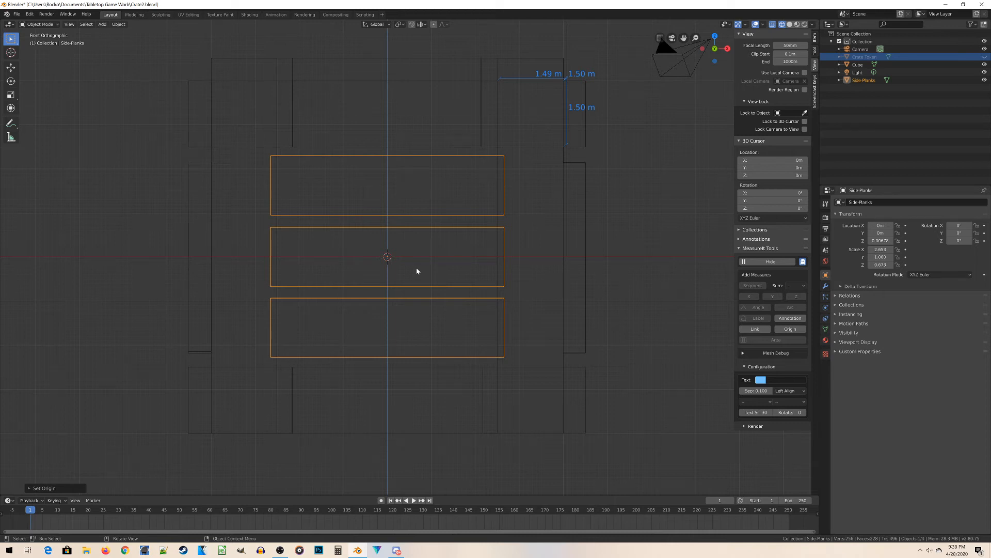
Move all the Side-Planks geometry along negative Y in the right view, slightly recessed behind the front border planks' outer face
key("KP_3")
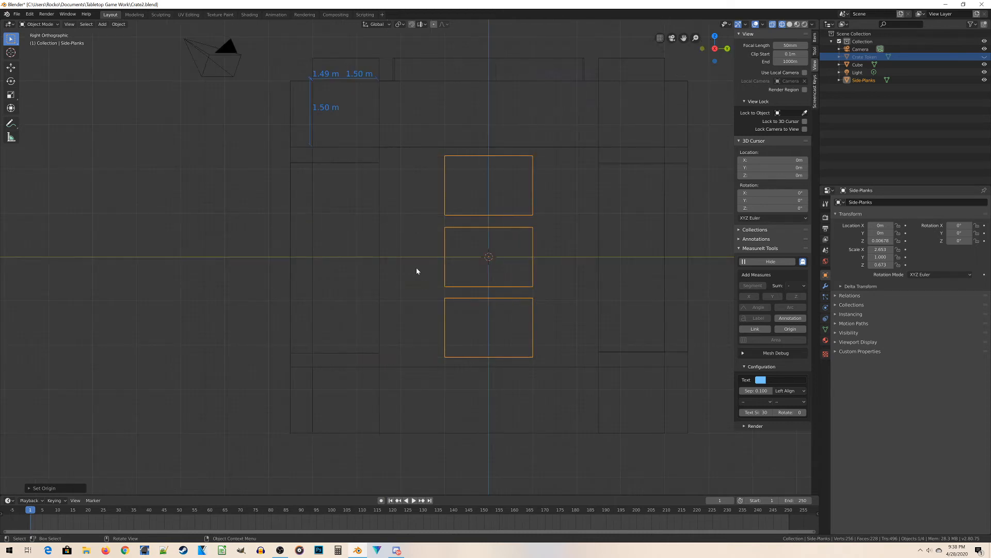
scroll(575, 277, "up", 1)
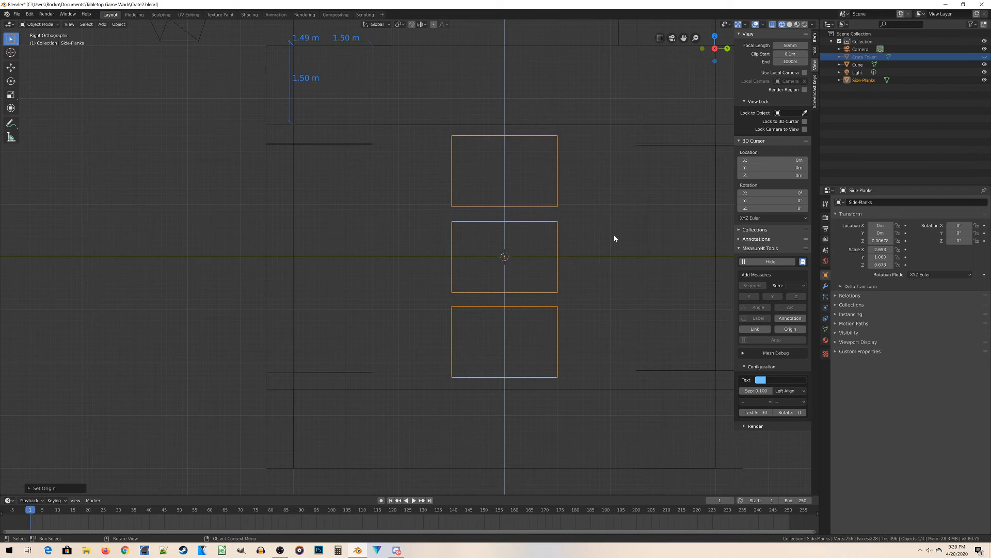
key("Tab")
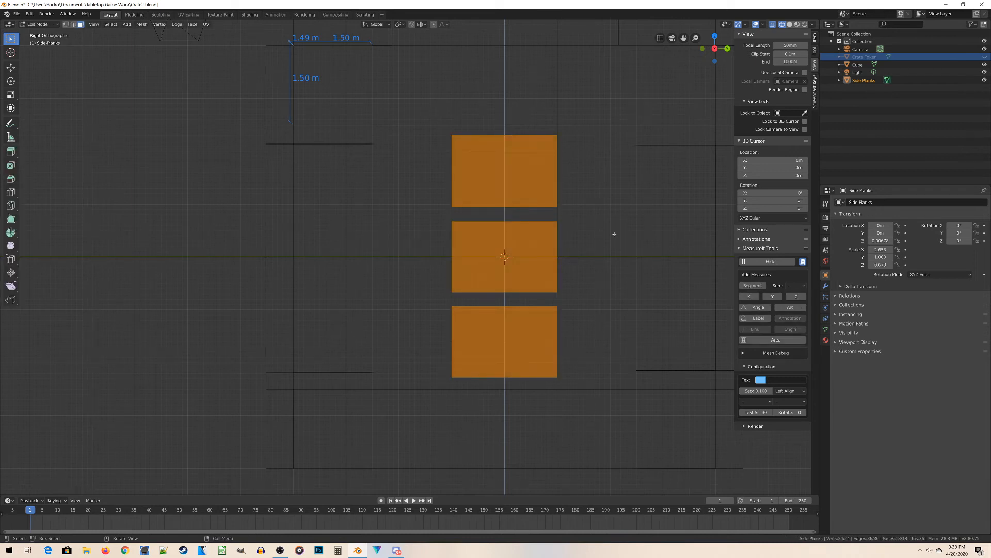
key("alt+a")
key("a")
key("g")
key("y")
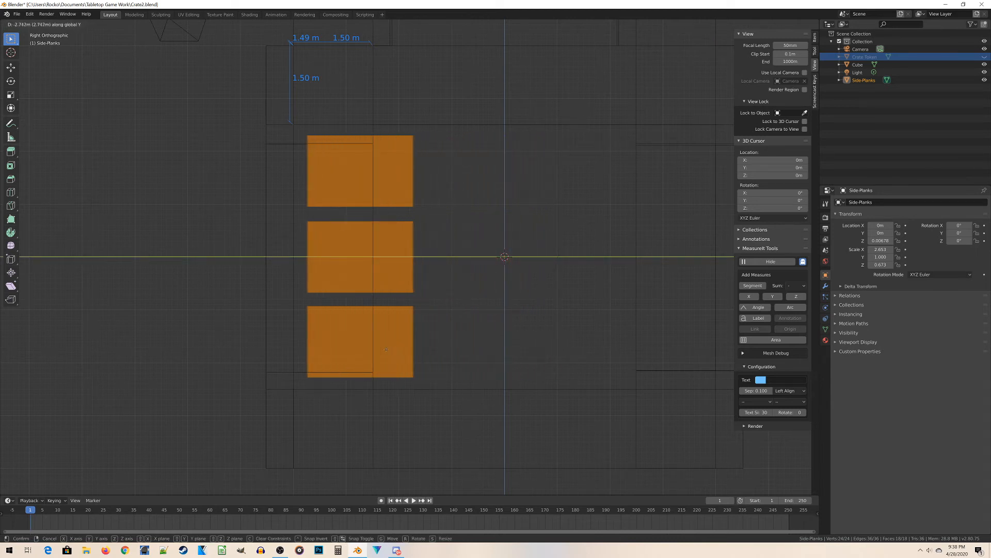
left_click(356, 344)
middle_click_drag(267, 263, 400, 263, "shift")
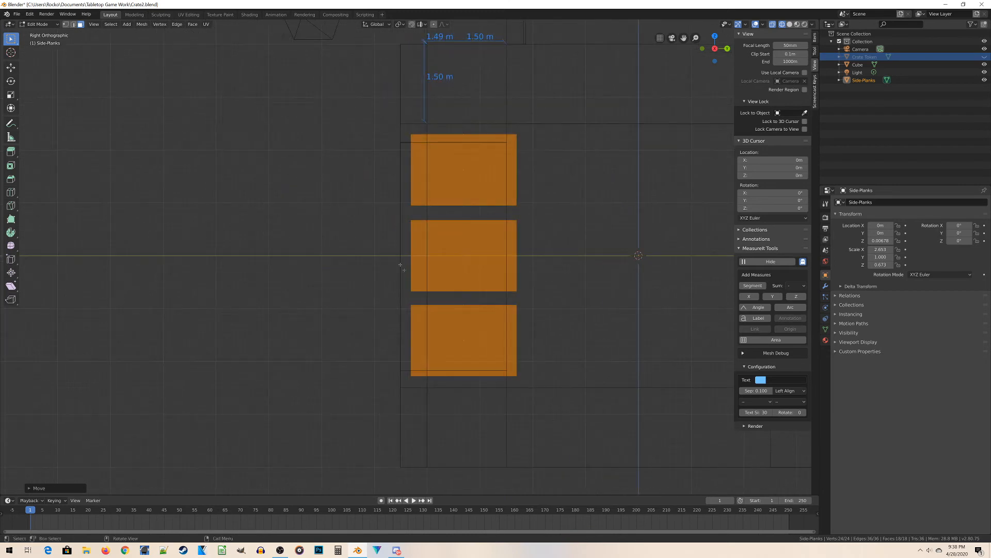
scroll(402, 258, "up", 1)
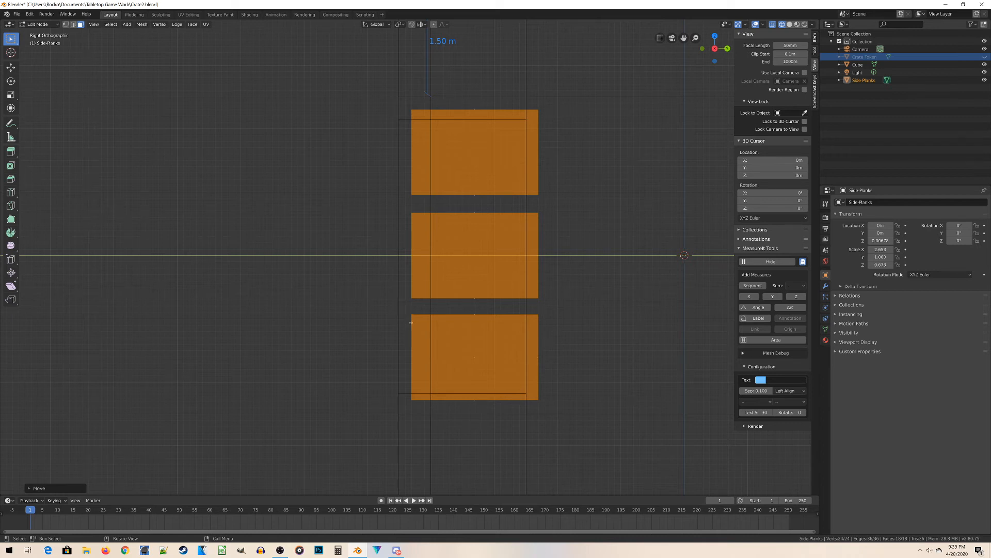
Leave mesh editing, return to solid shading and view the recessed planks from above
key("Tab")
key("shift+z")
middle_click_drag(512, 249, 520, 269)
scroll(519, 270, "down", 3)
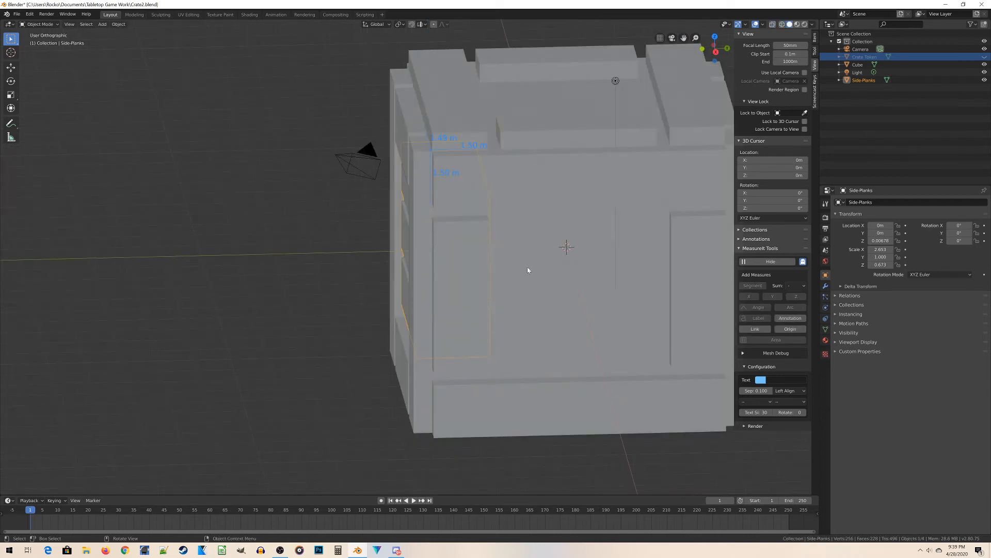
key("KP_7")
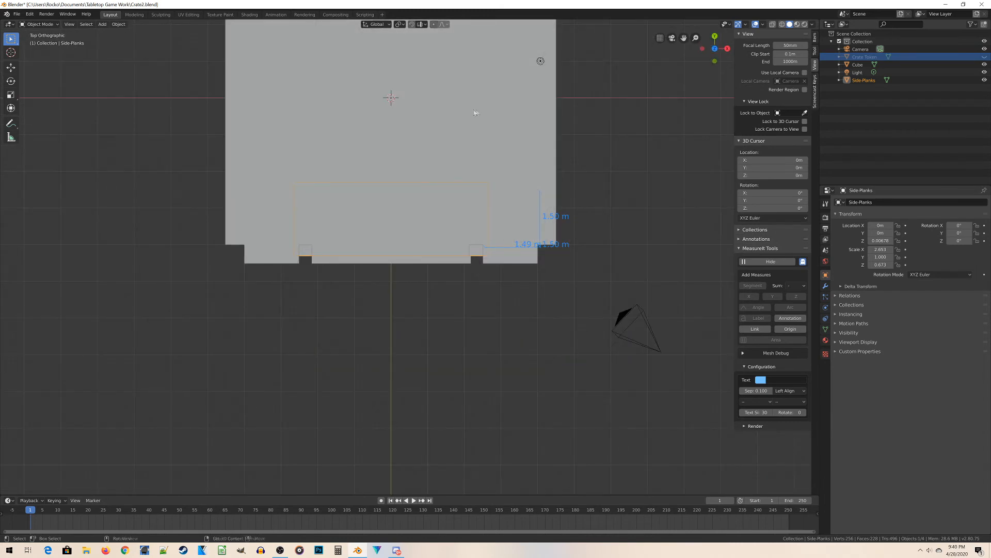
Duplicate the Side-Planks object in place and set the copy's Z rotation to 90°
middle_click_drag(475, 112, 487, 212, "shift")
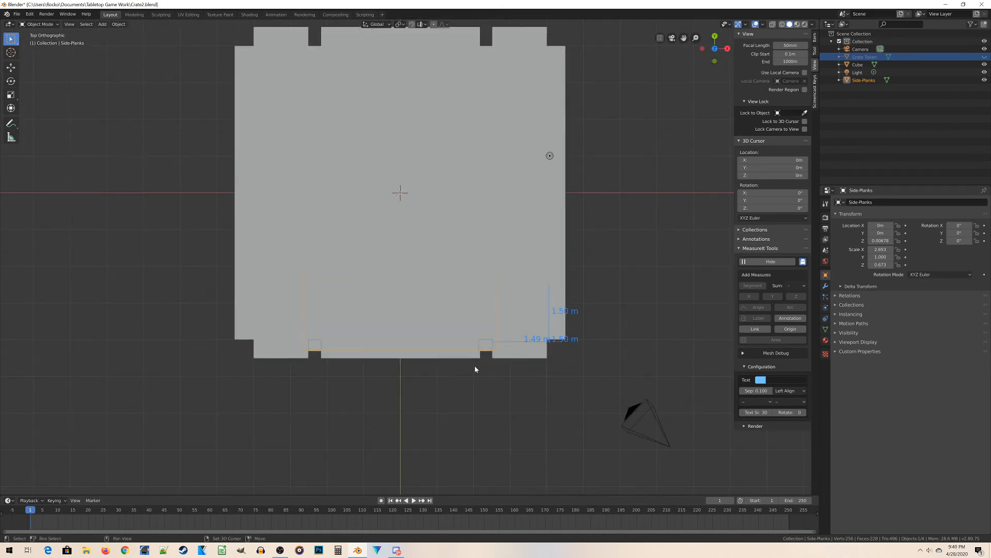
key("shift+d")
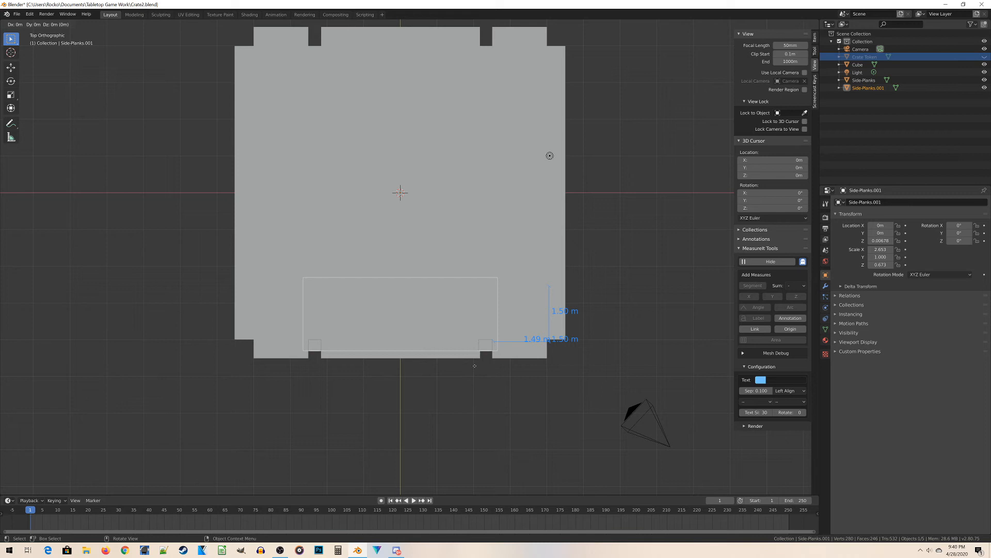
right_click(475, 366)
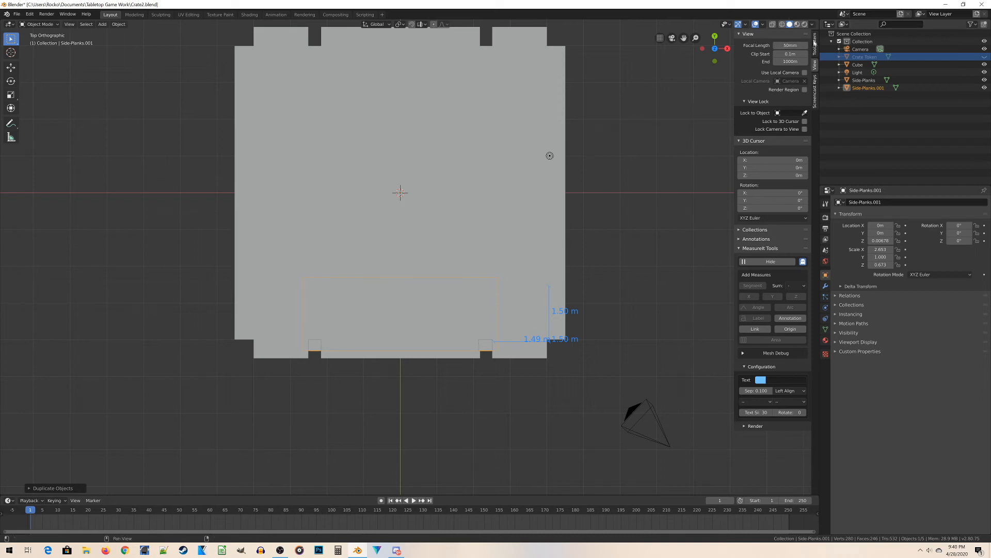
left_click(815, 37)
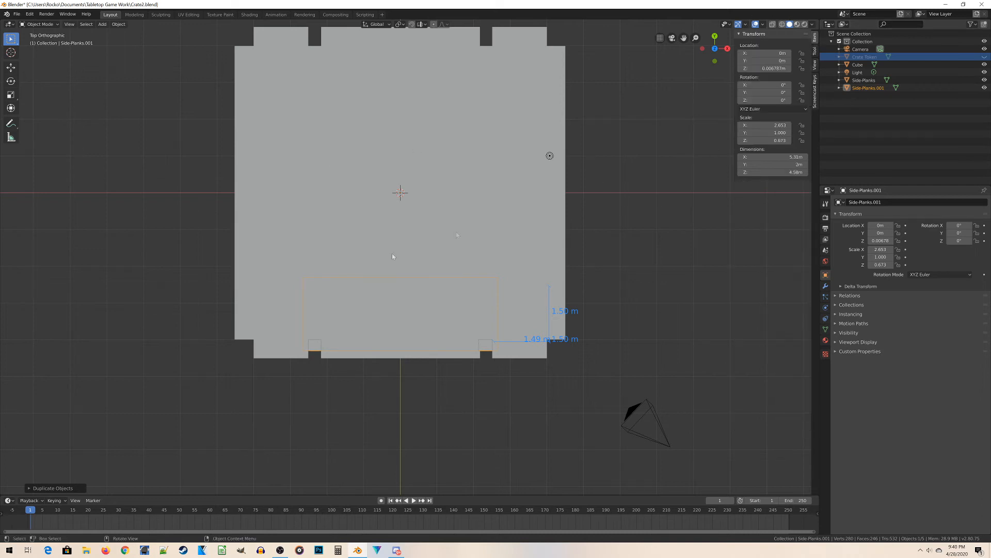
left_click(779, 102)
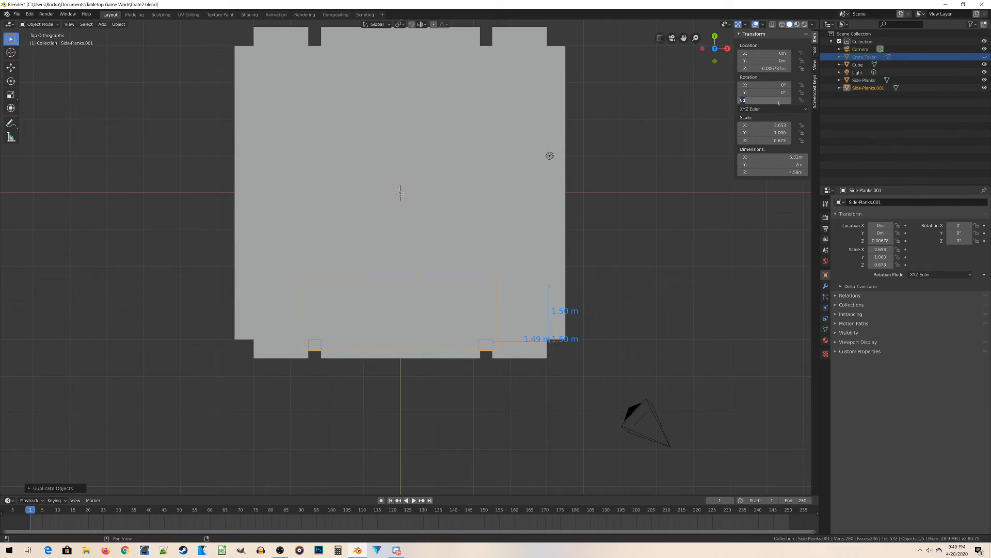
type("90")
key("Return")
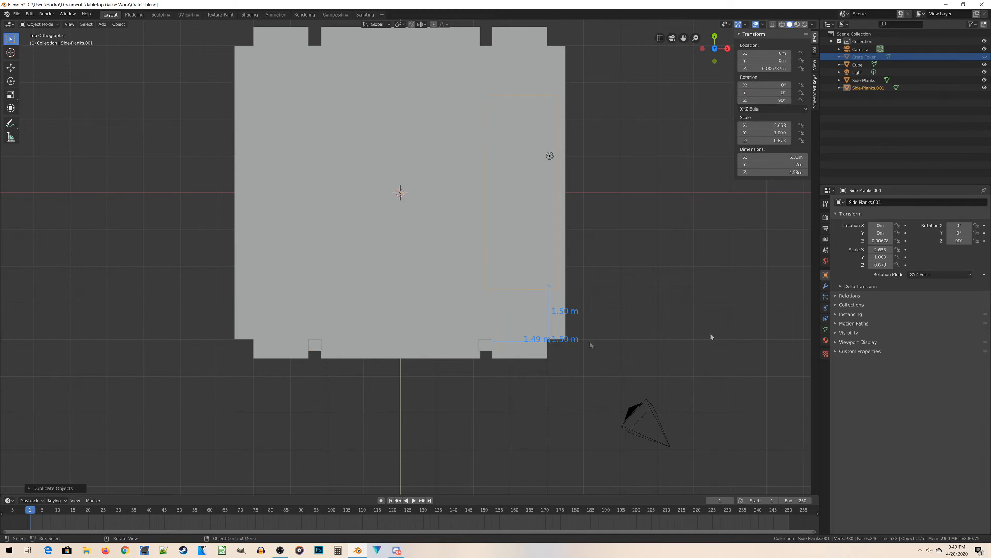
Try setting the copied planks' X rotation to 90° and undo it
middle_click_drag(653, 394, 593, 334)
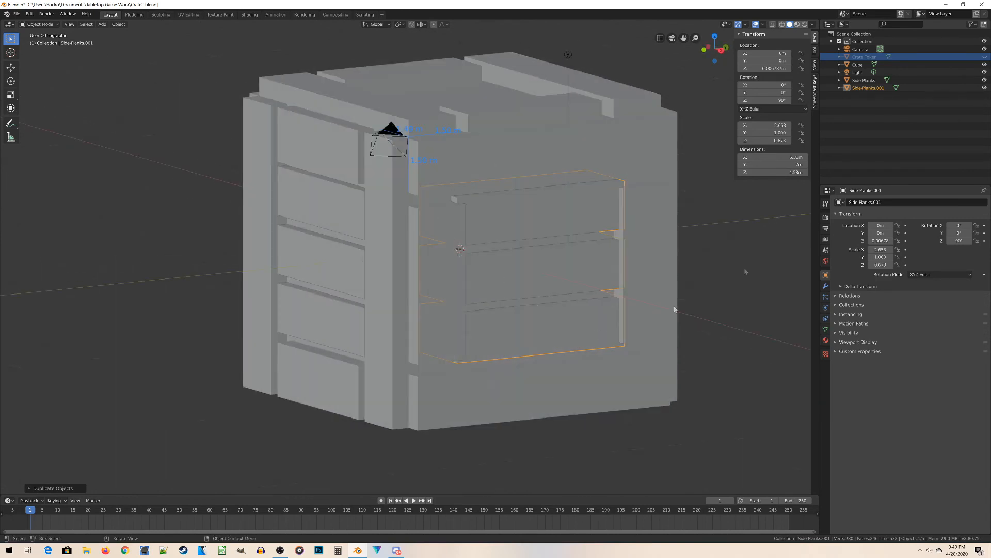
middle_click_drag(604, 257, 379, 256)
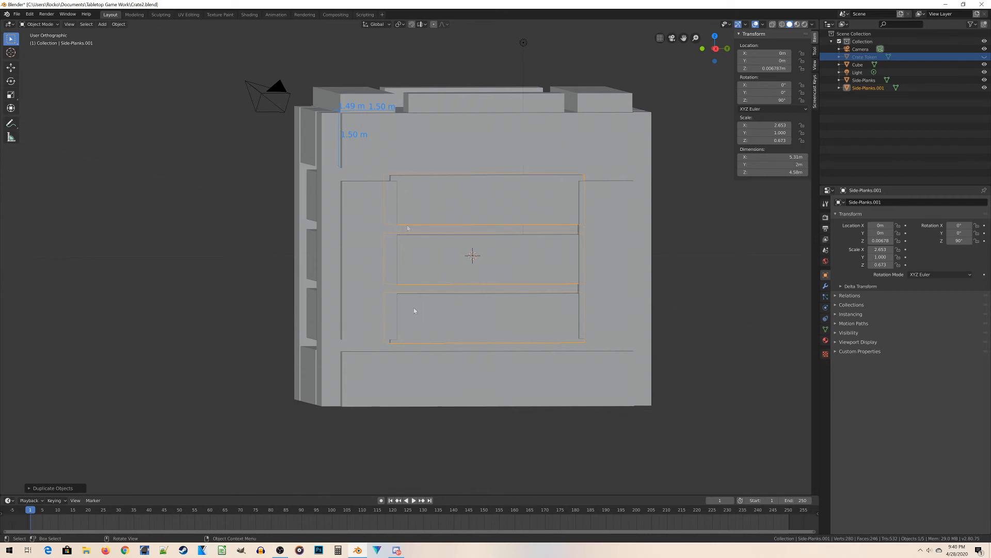
middle_click_drag(424, 228, 472, 250)
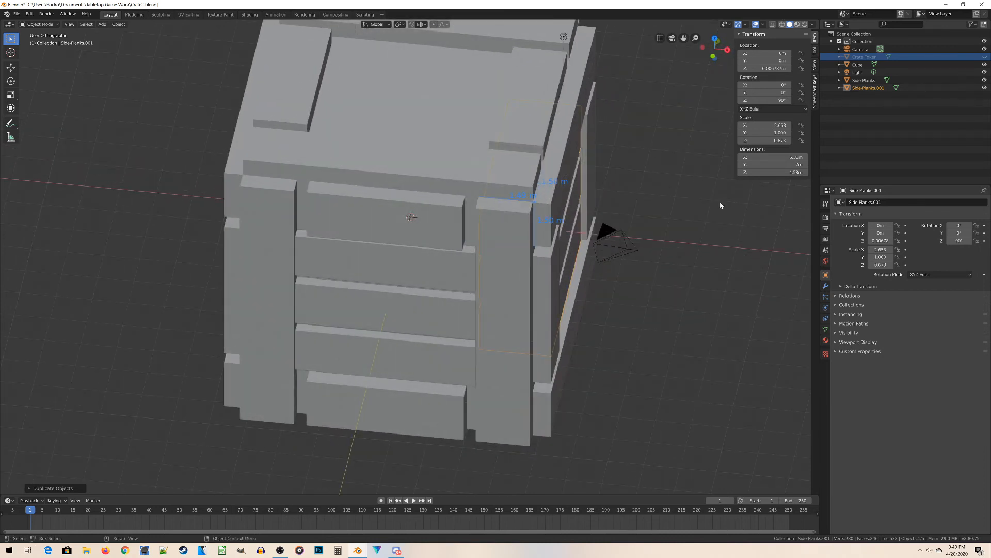
middle_click_drag(744, 269, 728, 261)
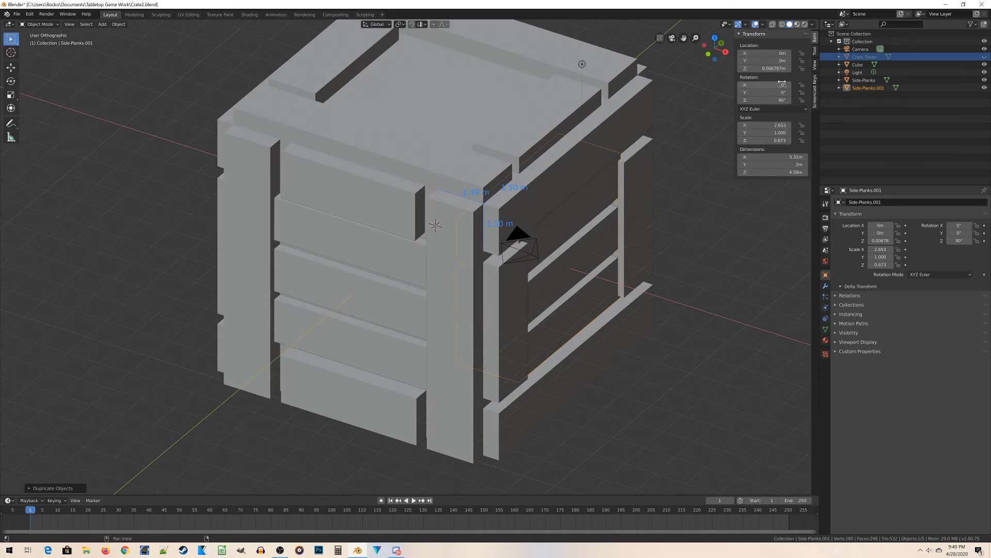
left_click(759, 85)
type("90")
key("Return")
middle_click_drag(594, 334, 590, 291)
key("ctrl+z")
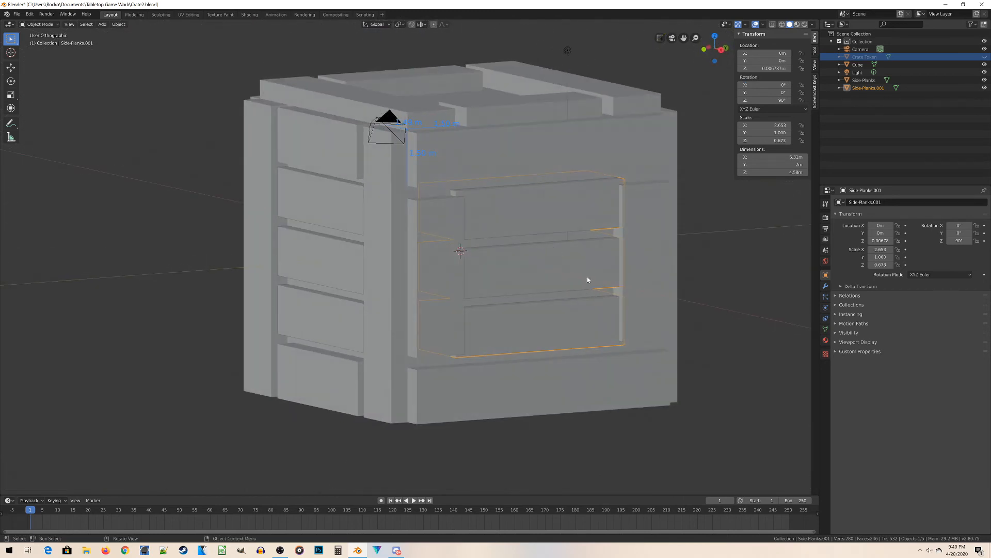
Try rotating the copied planks freely in the right view, undo it, and look over the crate's sides
key("KP_3")
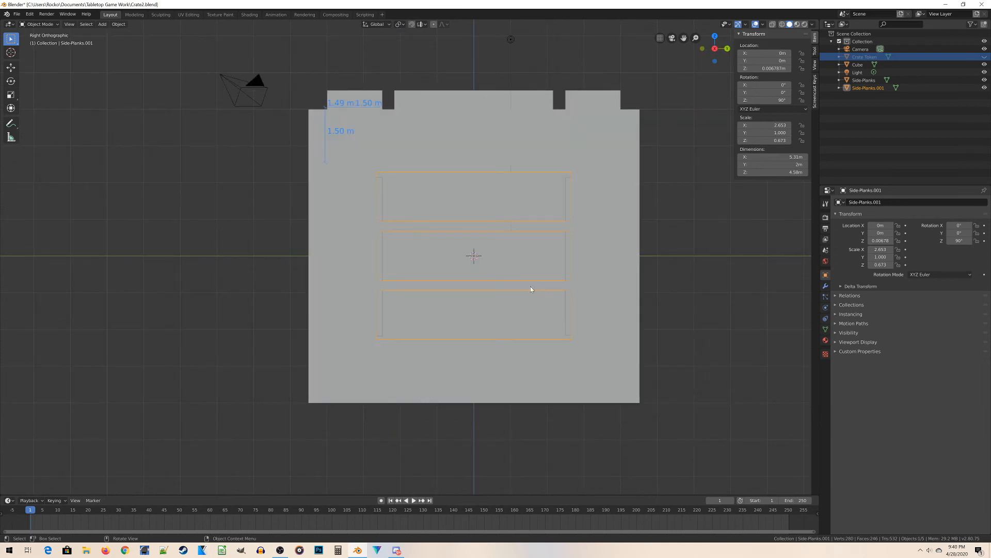
key("r")
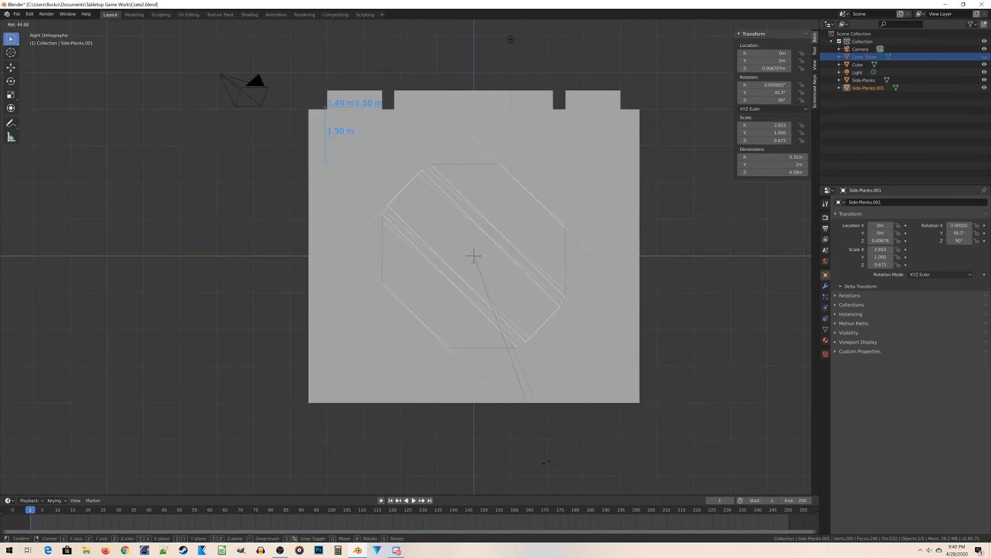
left_click(507, 458)
key("ctrl+z")
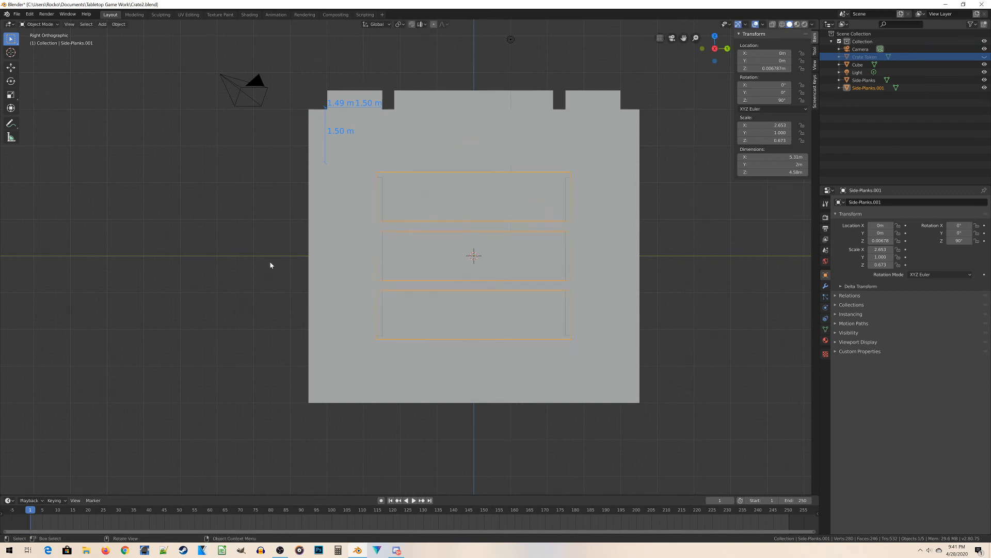
middle_click_drag(272, 266, 311, 293)
scroll(311, 293, "down", 2)
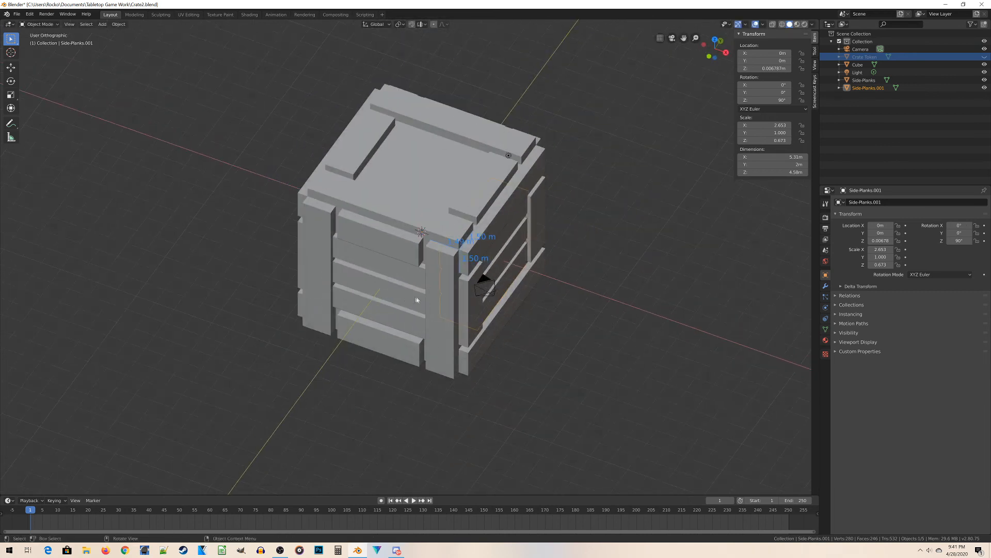
middle_click_drag(493, 349, 473, 348)
middle_click_drag(503, 402, 525, 402)
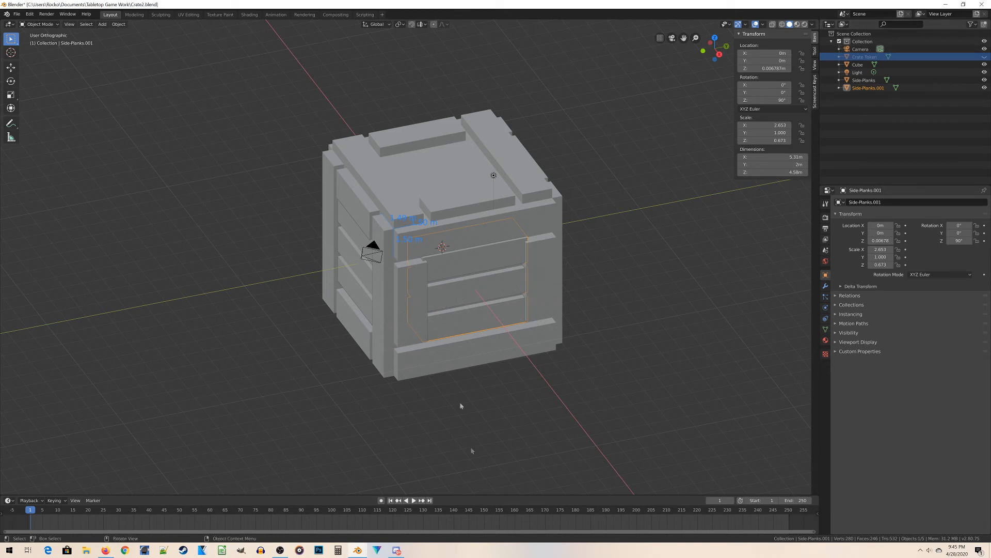
Rotate the copied planks upright in the right view, with exact rotations of 0° on X and 90° on Y
key("KP_3")
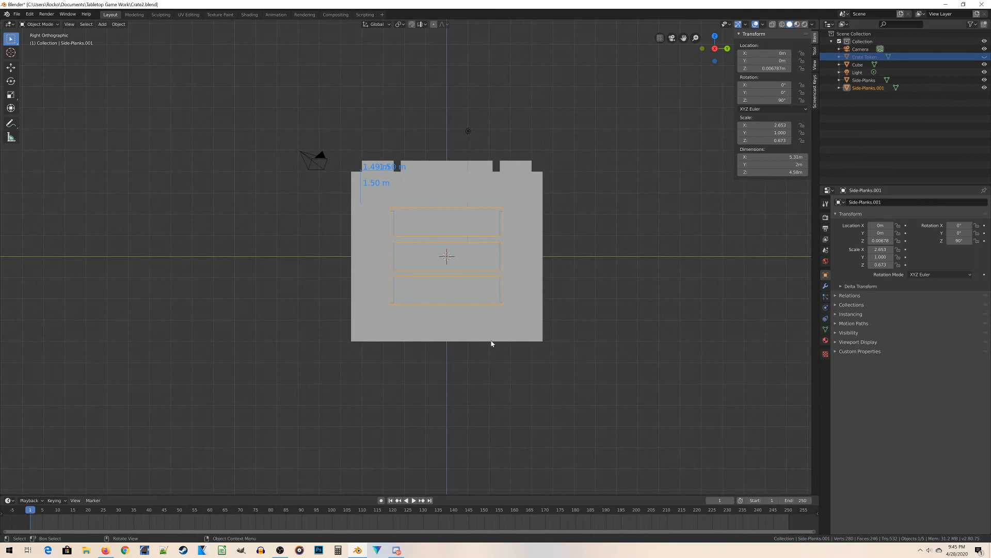
scroll(556, 283, "up", 2)
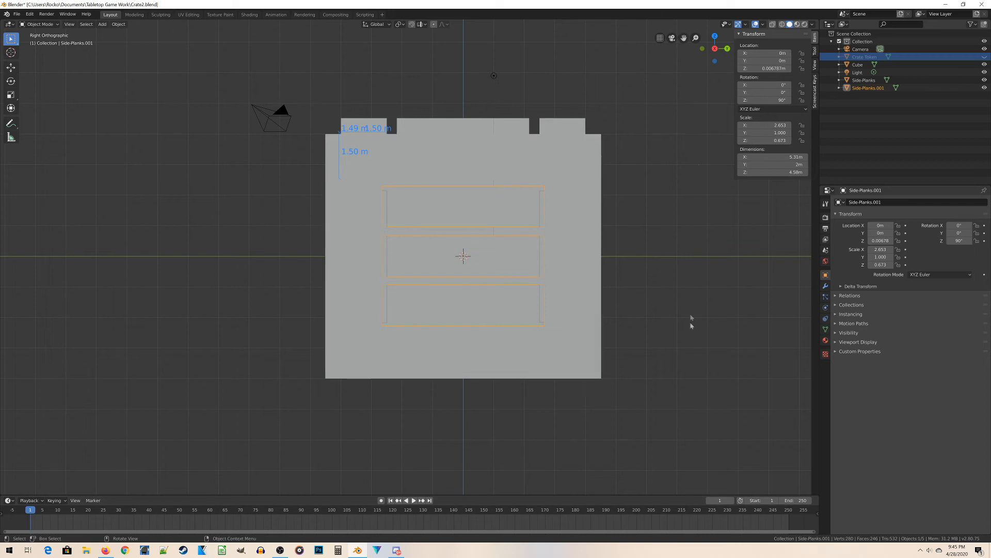
key("r")
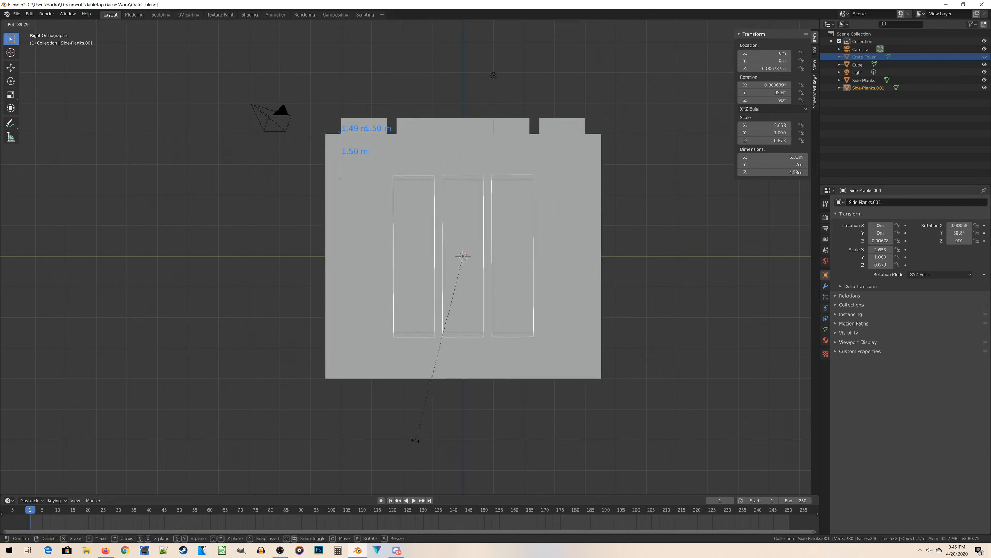
left_click(416, 435)
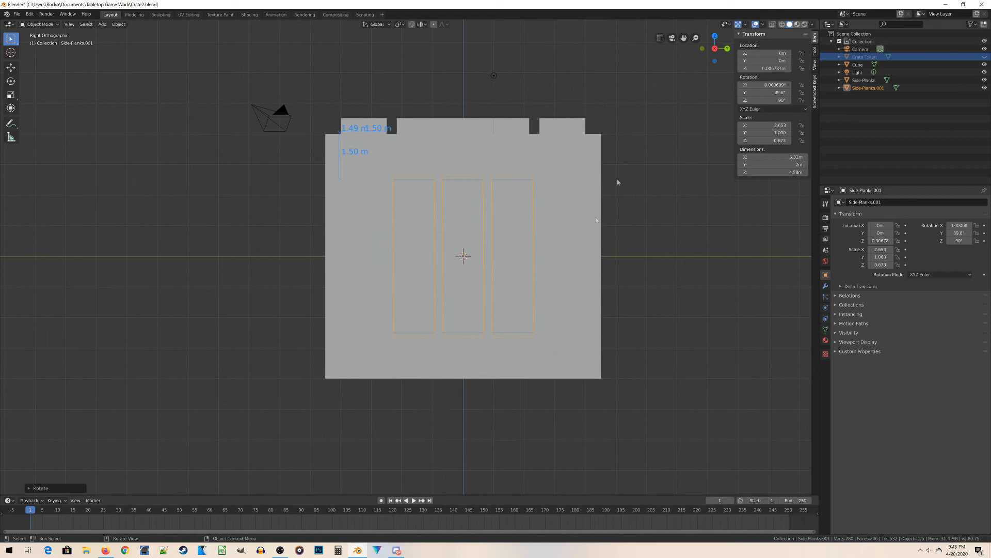
left_click(767, 93)
key("Return")
left_click(764, 85)
type("0")
key("Return")
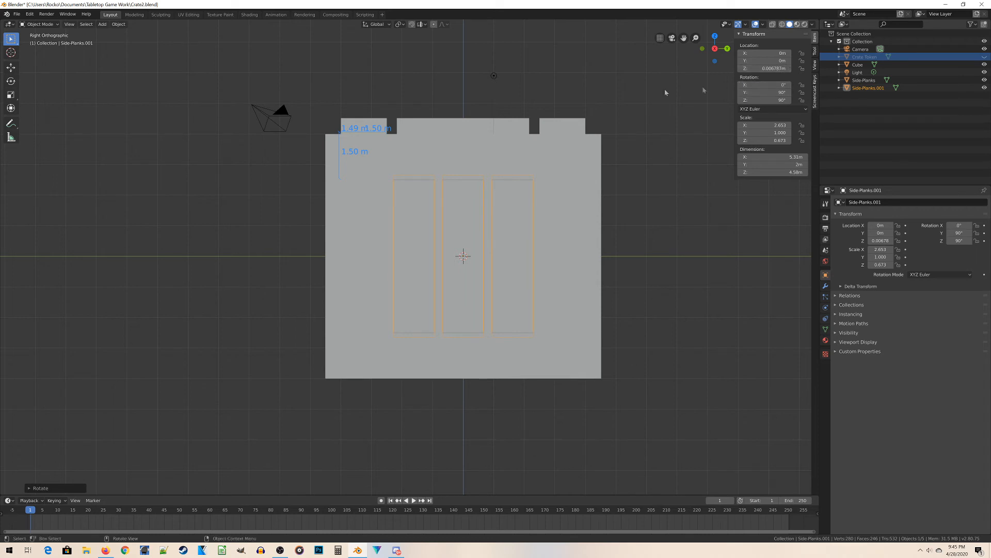
Inspect the vertical planks on the crate's side, and undo their rotation back to the horizontal layout
scroll(368, 279, "down", 5)
middle_click_drag(368, 276, 349, 304)
scroll(458, 325, "up", 4)
middle_click_drag(300, 334, 590, 121)
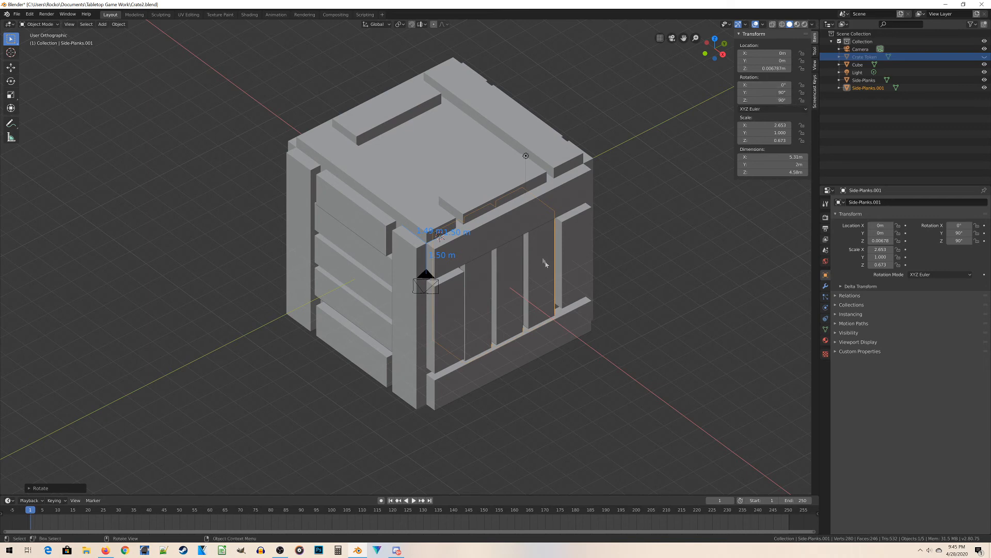
scroll(553, 350, "down", 3)
scroll(527, 336, "up", 1)
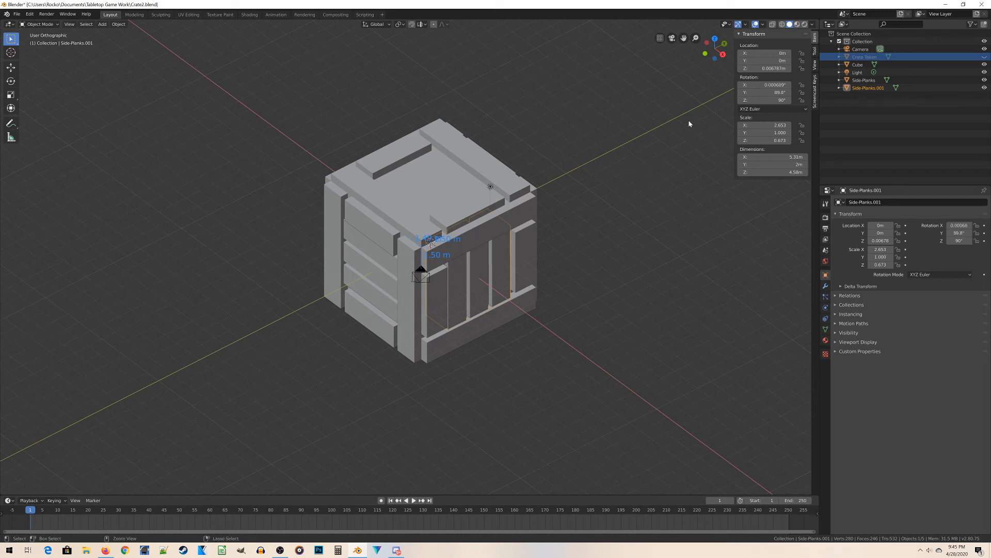
key("ctrl+z")
mouse_move(525, 369)
middle_mouse_down()
mouse_move(559, 370)
mouse_move(507, 357)
mouse_move(518, 361)
middle_mouse_up()
scroll(518, 361, "down", 4)
middle_click_drag(350, 299, 394, 308)
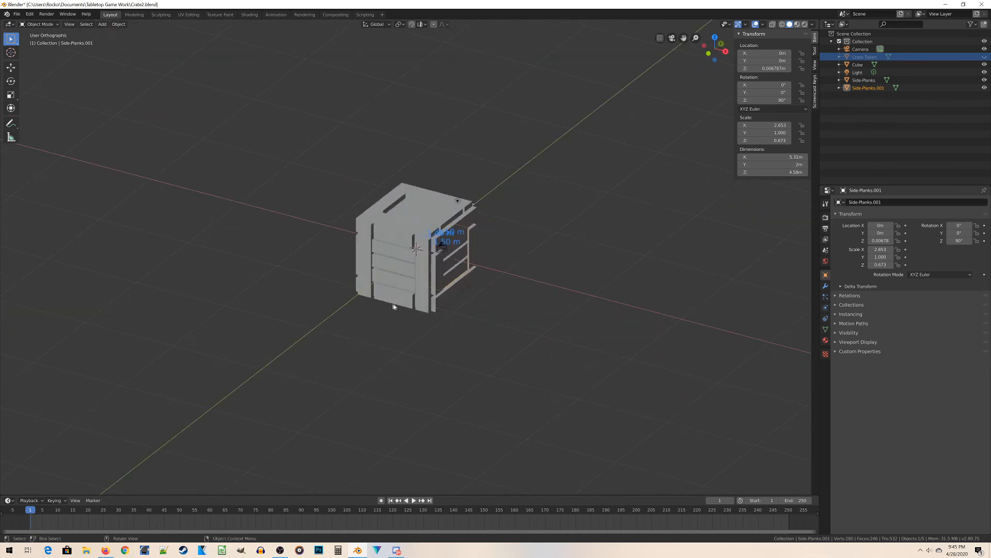
scroll(444, 279, "up", 3)
middle_click_drag(525, 290, 511, 299)
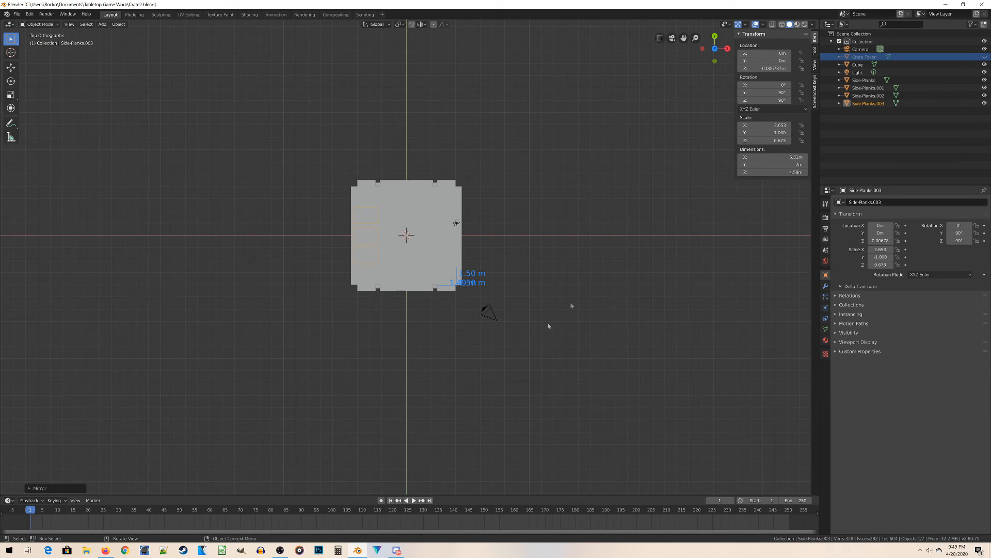
Deselect the mirrored planks and add a cylinder mesh at the crate's center in the top view
scroll(574, 243, "up", 2)
left_click(581, 219)
scroll(580, 219, "down", 5)
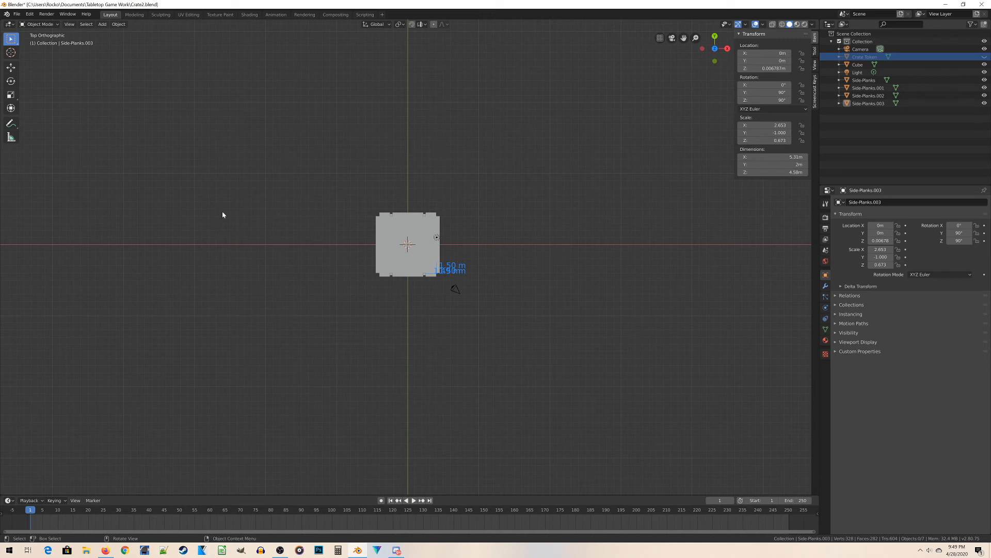
key("shift+a")
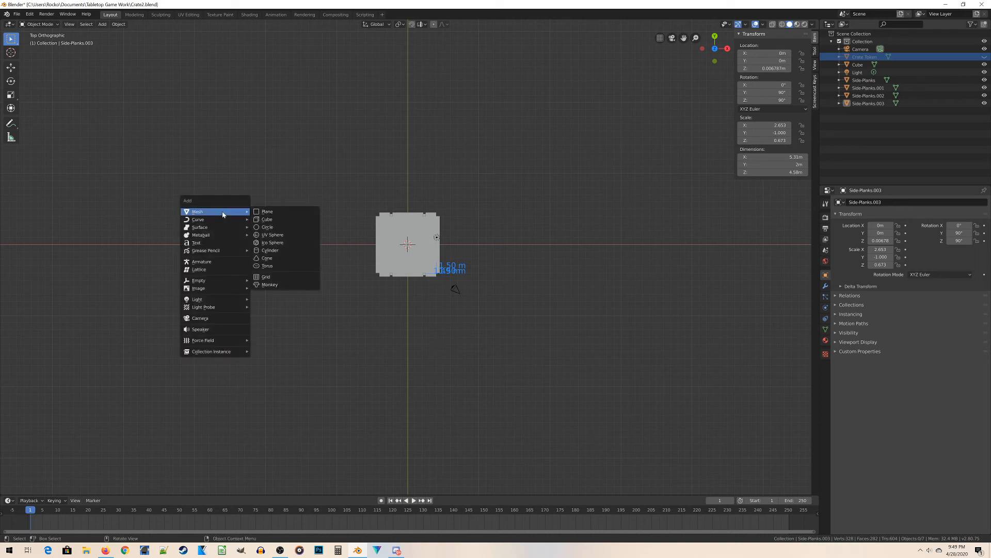
left_click(275, 250)
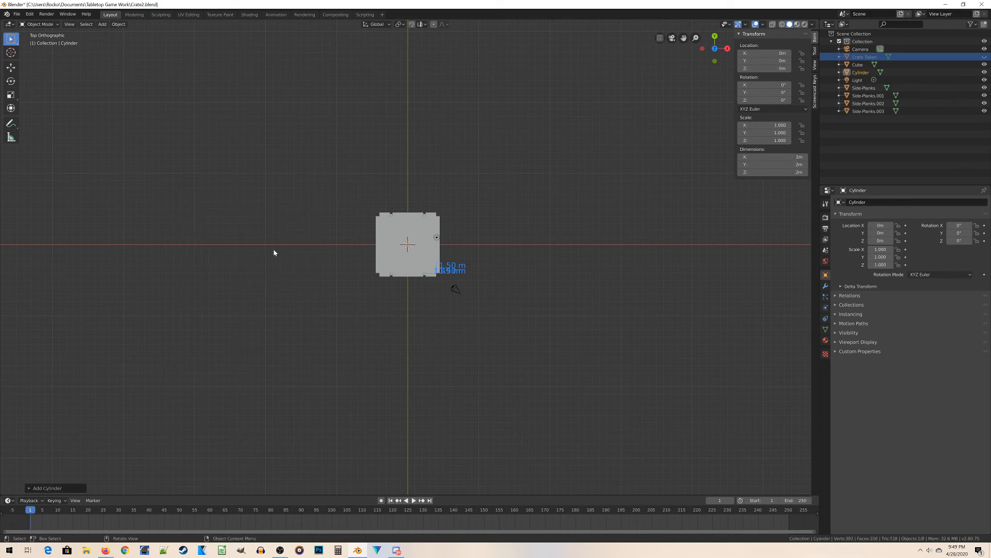
scroll(273, 253, "up", 4)
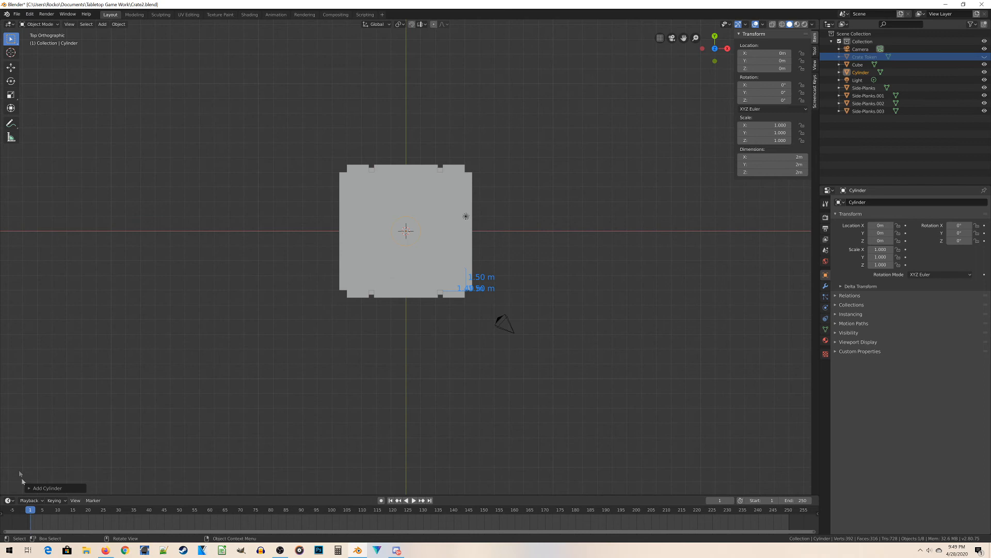
Set the new cylinder to 6 vertices with a radius of 8.5 m
left_click(49, 488)
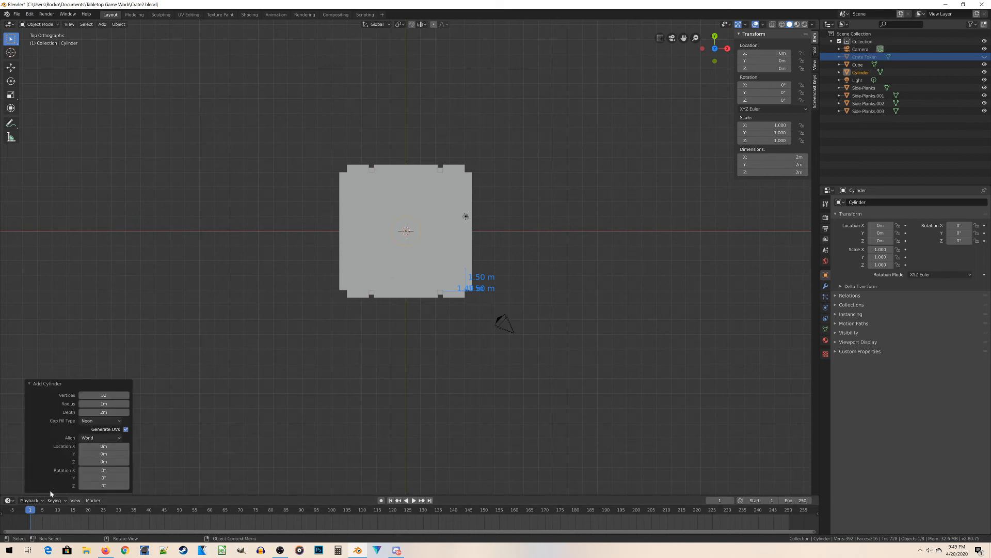
left_click(102, 395)
type("6")
key("Return")
left_click(100, 403)
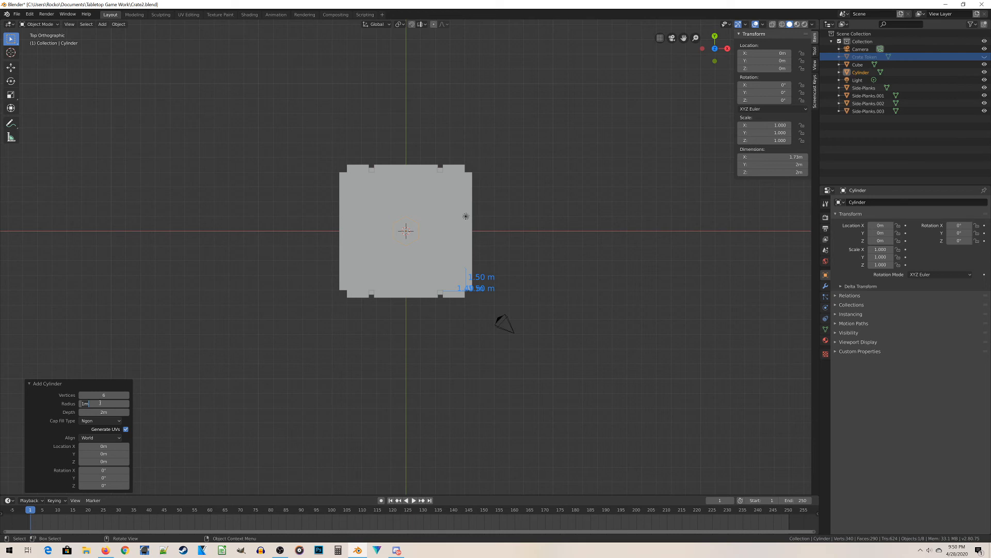
type("8.5")
key("Return")
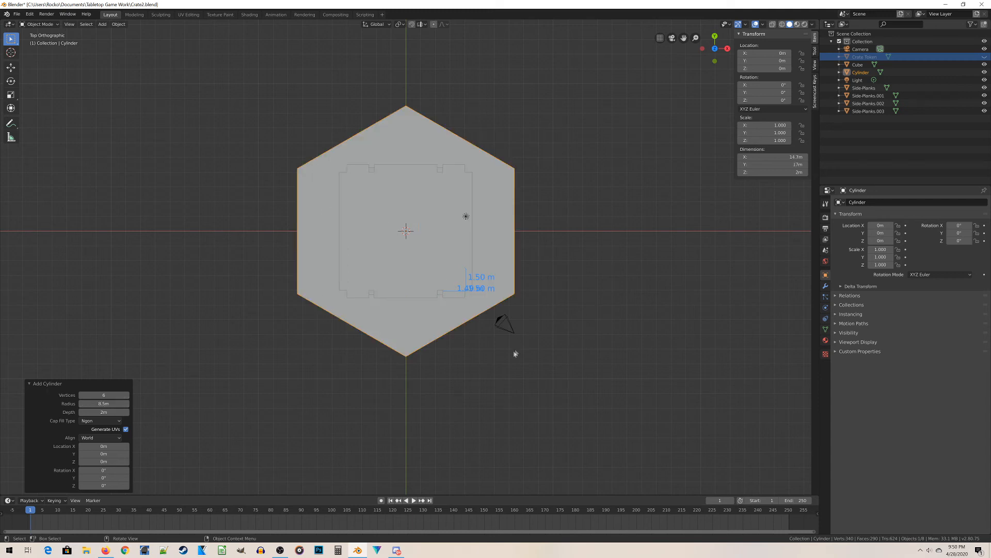
Move the hexagonal cylinder about 4.88 m down along Z so it sits under the crate as a base
left_click(469, 391)
middle_click_drag(455, 437, 454, 414)
left_click(430, 264)
key("g")
key("z")
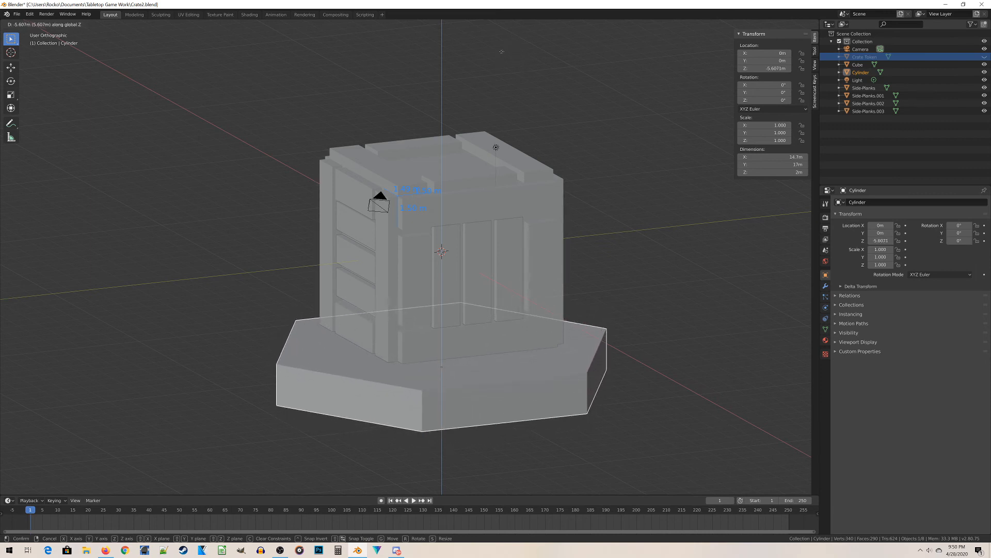
left_click(473, 37)
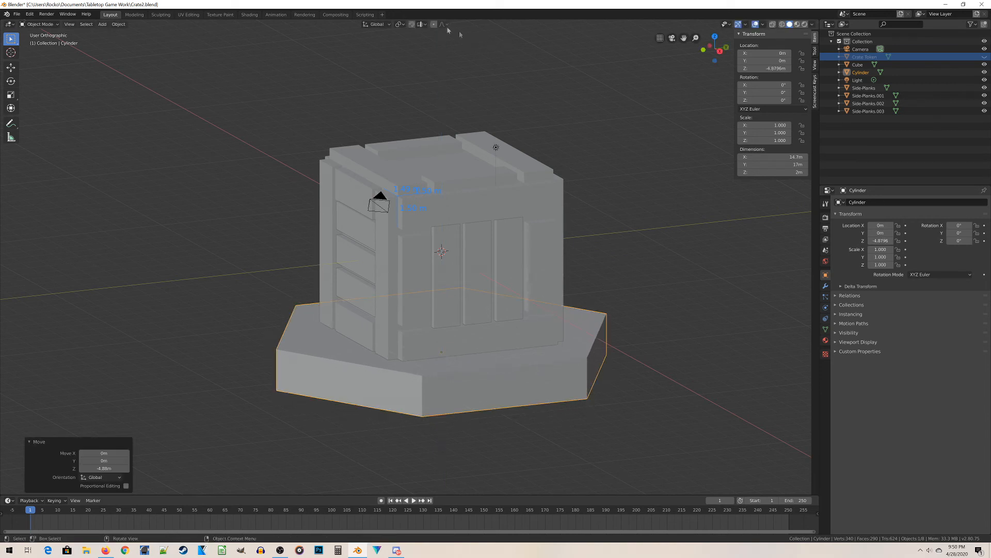
Switch to wireframe shading in the front view and examine where the hexagonal base meets the crate's underside
middle_click_drag(444, 234, 505, 306)
key("KP_1")
key("z")
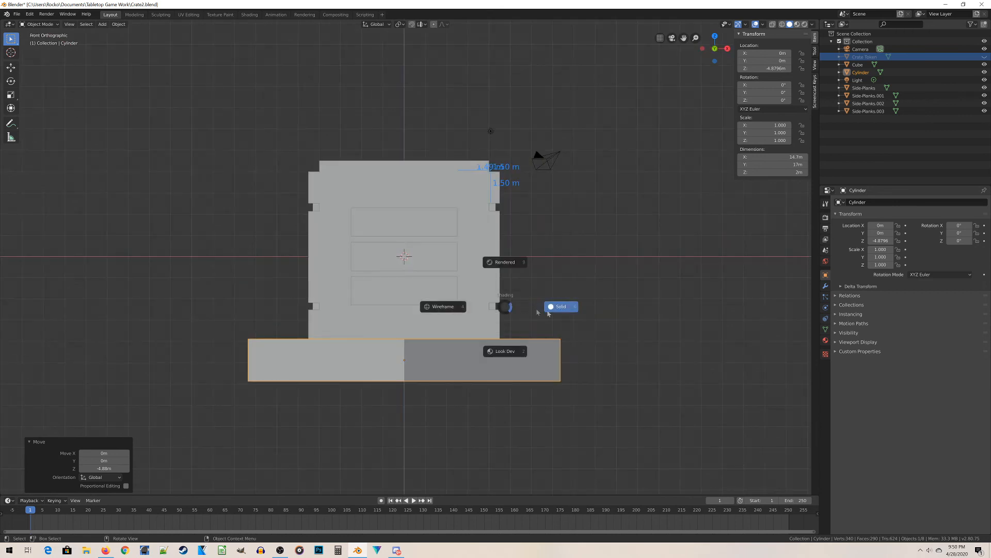
left_click(443, 317)
scroll(305, 367, "up", 8)
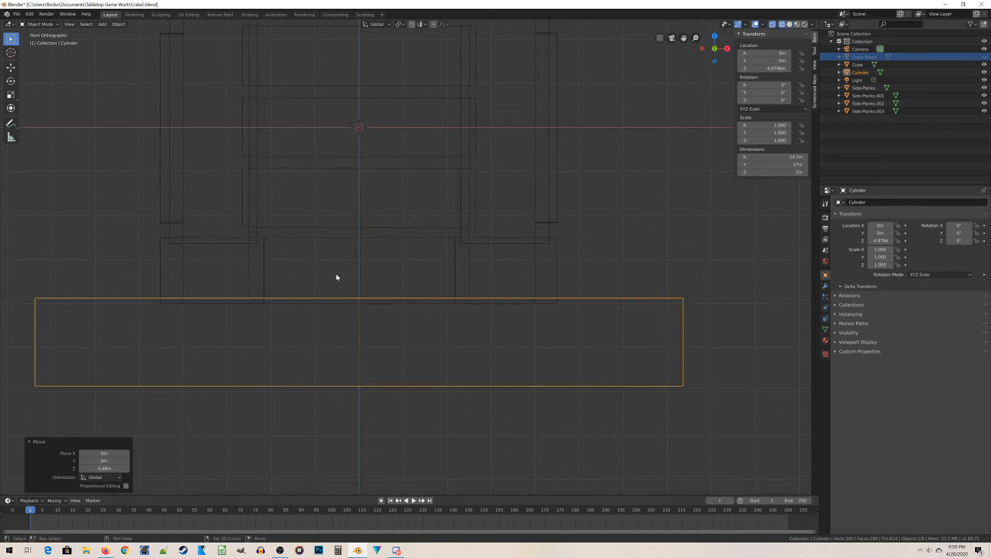
scroll(600, 354, "down", 3)
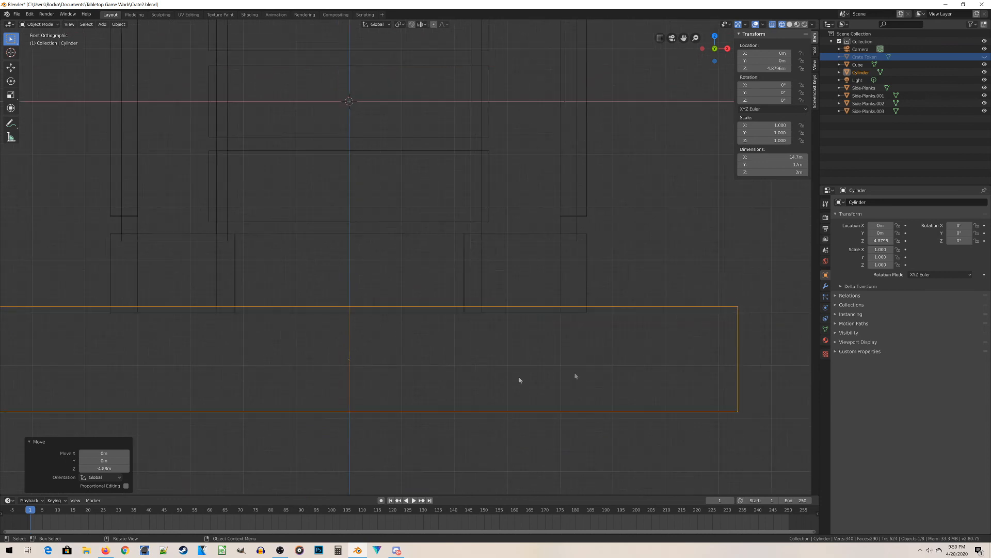
scroll(482, 299, "down", 4)
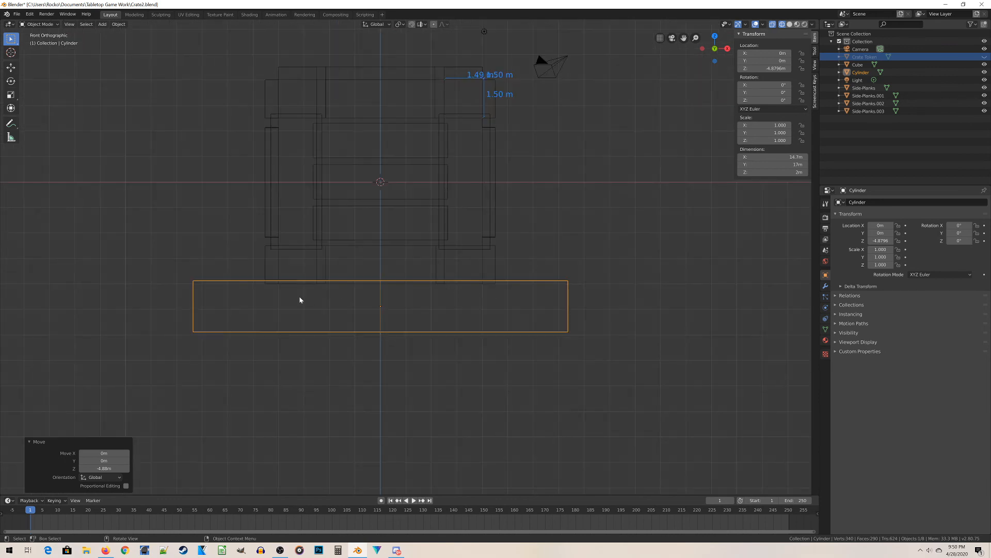
Select the crate cube, all four Side-Planks objects and the hexagonal cylinder, and join them into one object with the cylinder active
middle_click_drag(299, 297, 350, 214)
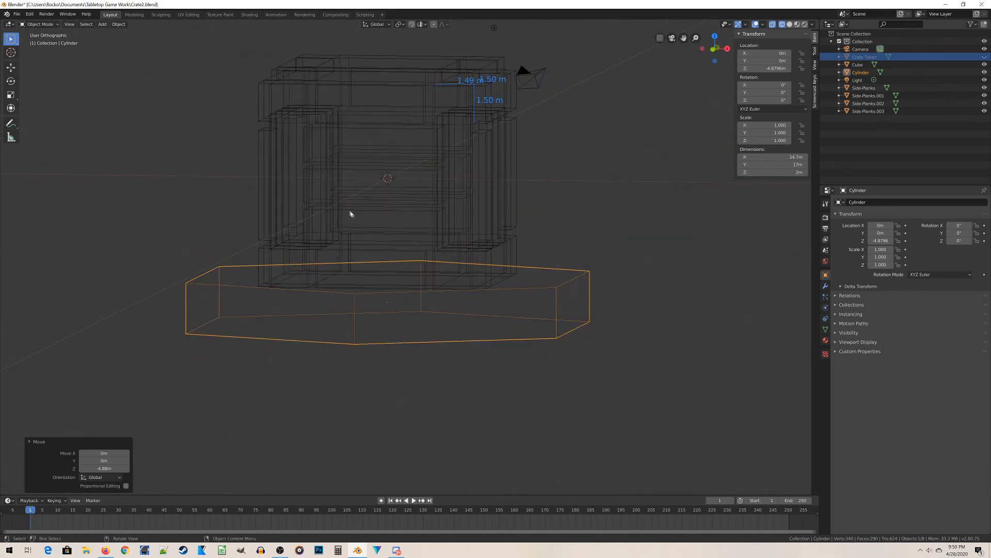
scroll(403, 257, "down", 2)
middle_click_drag(403, 257, 382, 299)
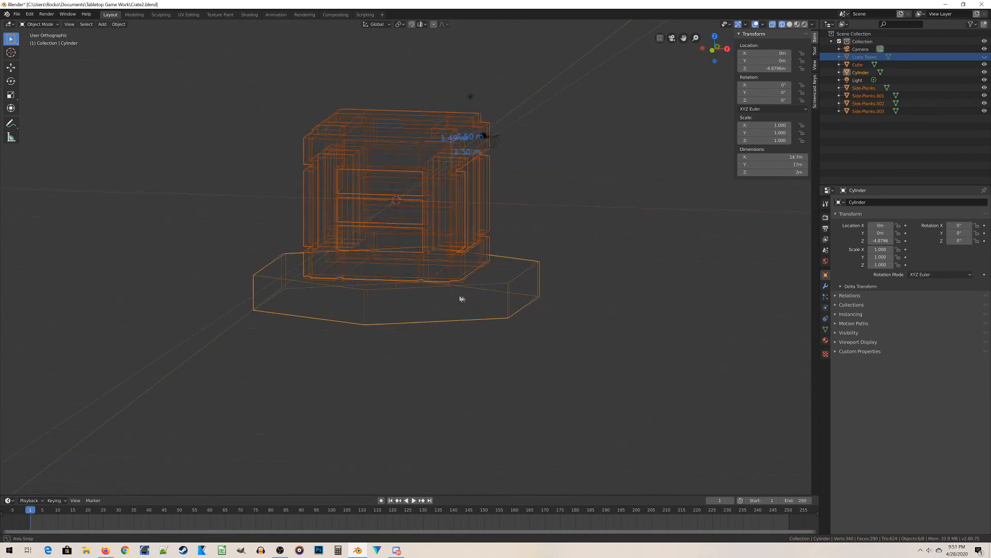
middle_click_drag(460, 299, 446, 337)
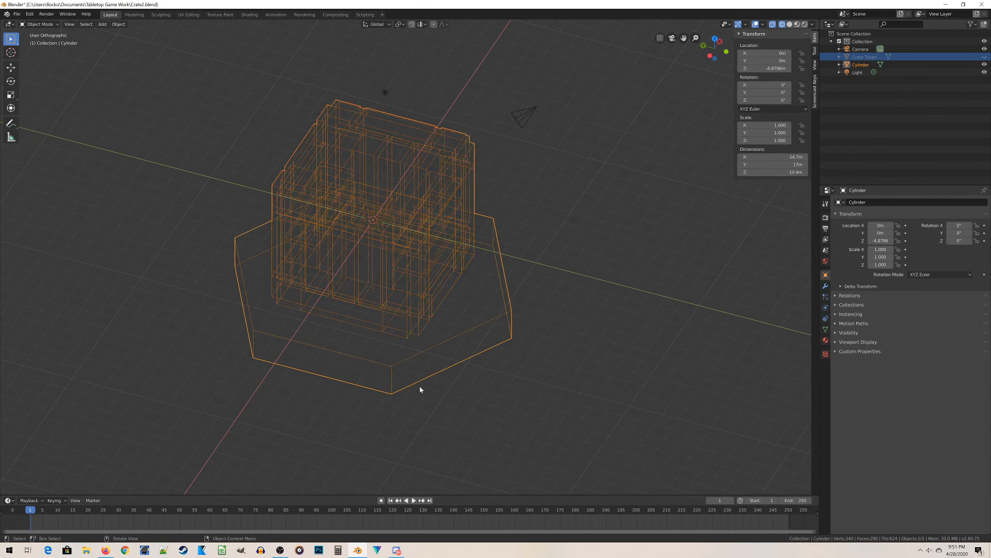
Rename the joined cylinder object as Crate
middle_click_drag(420, 389, 571, 377)
left_click(874, 203)
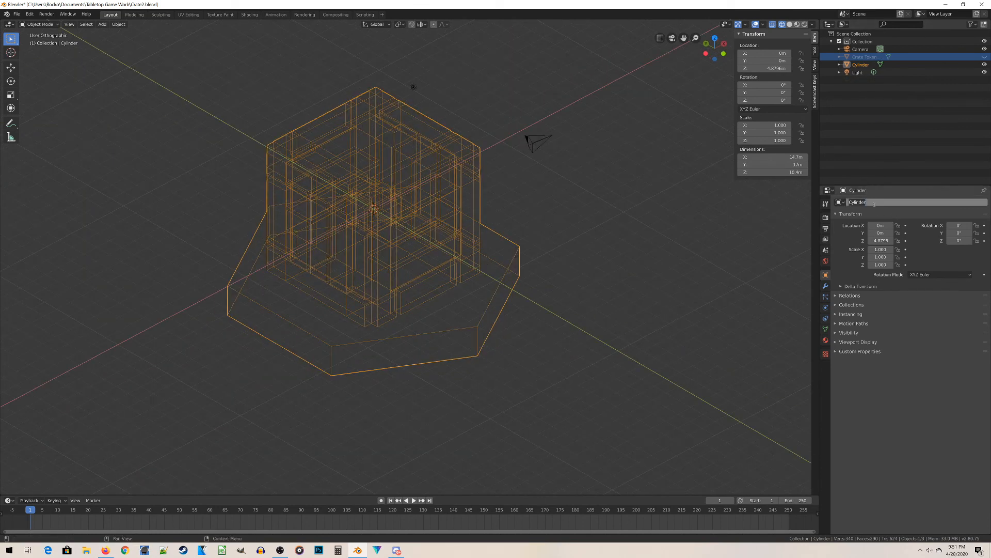
type("Crate")
key("Return")
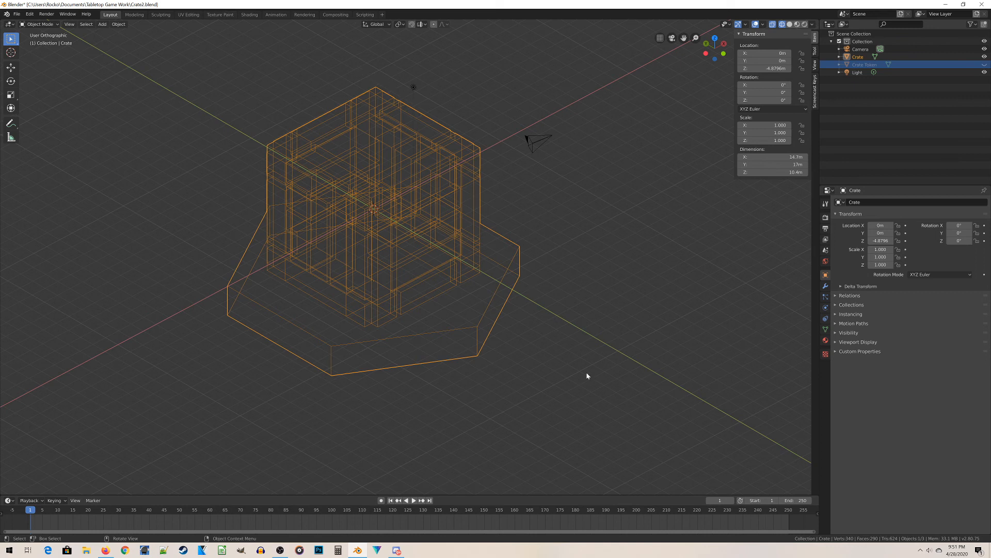
Recalculate the normals of the entire Crate mesh in Edit Mode, return to Object Mode, and save the file
mouse_move(587, 375)
middle_mouse_down()
mouse_move(494, 358)
mouse_move(572, 371)
middle_mouse_up()
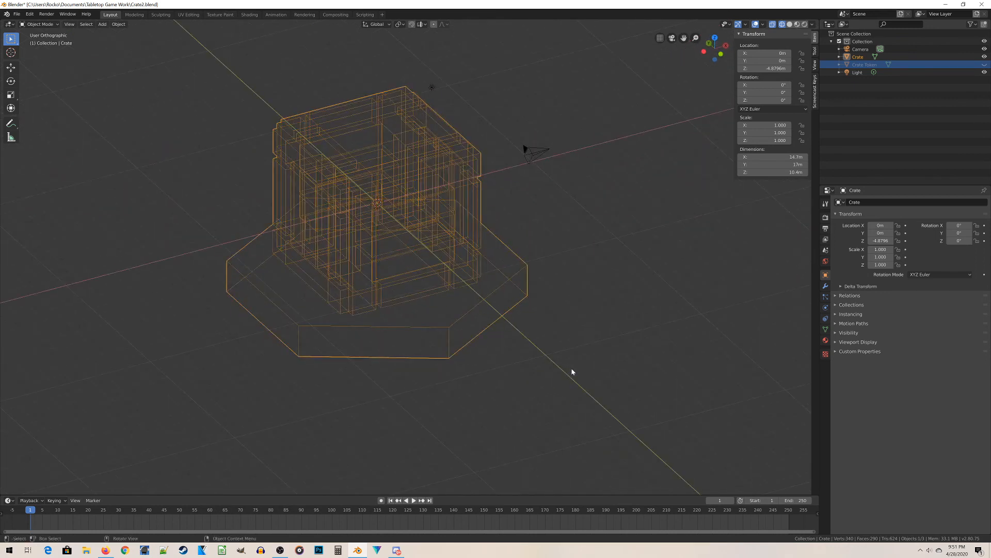
key("Tab")
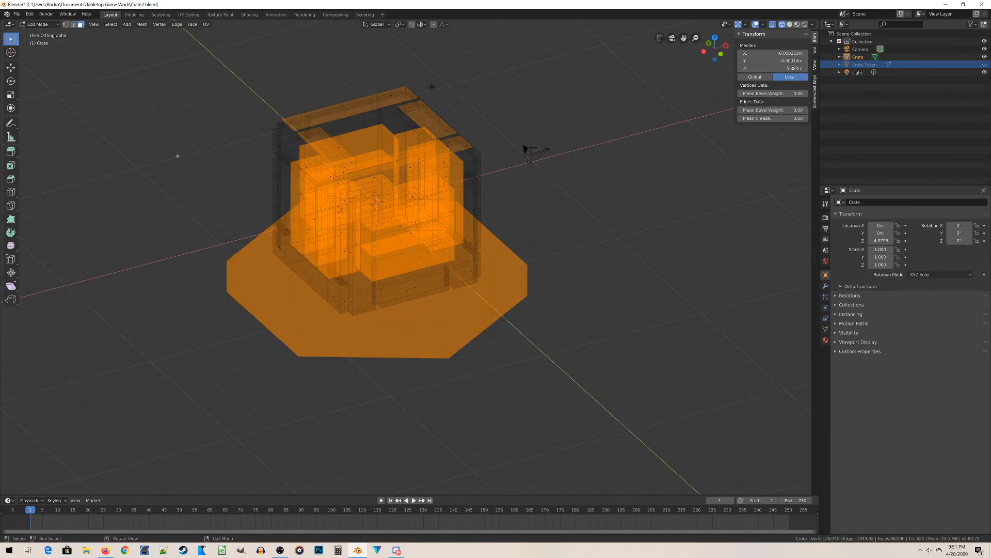
key("a")
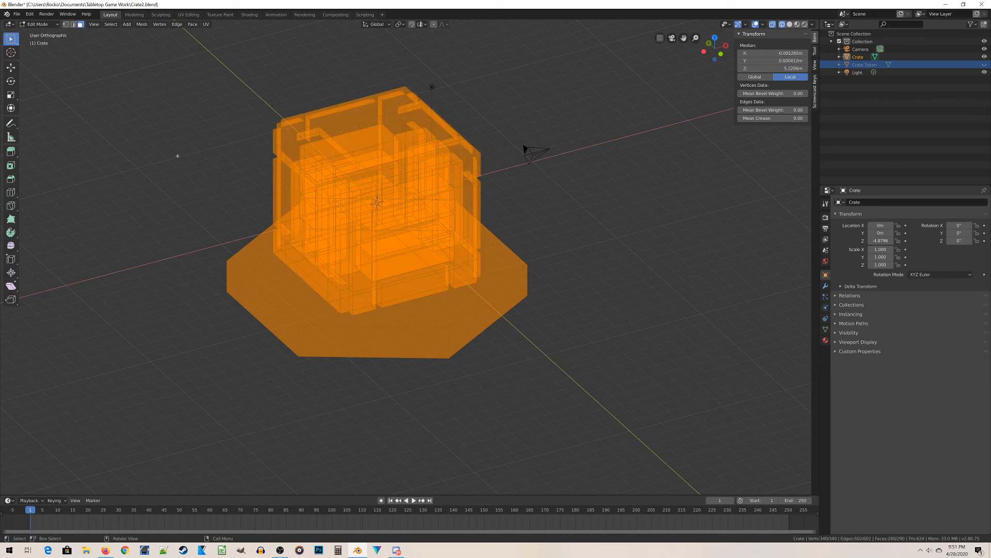
key("shift")
key("shift+n")
key("alt+a")
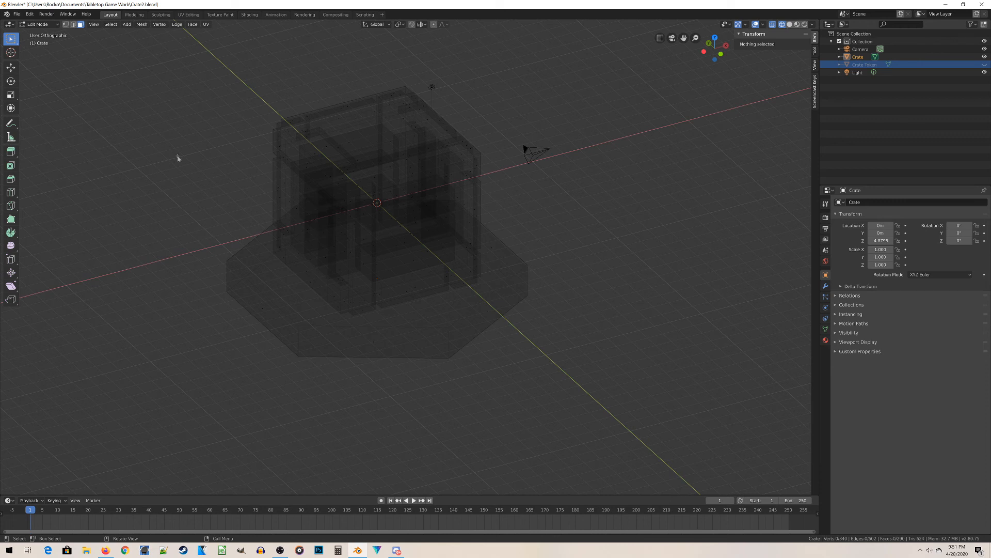
key("Tab")
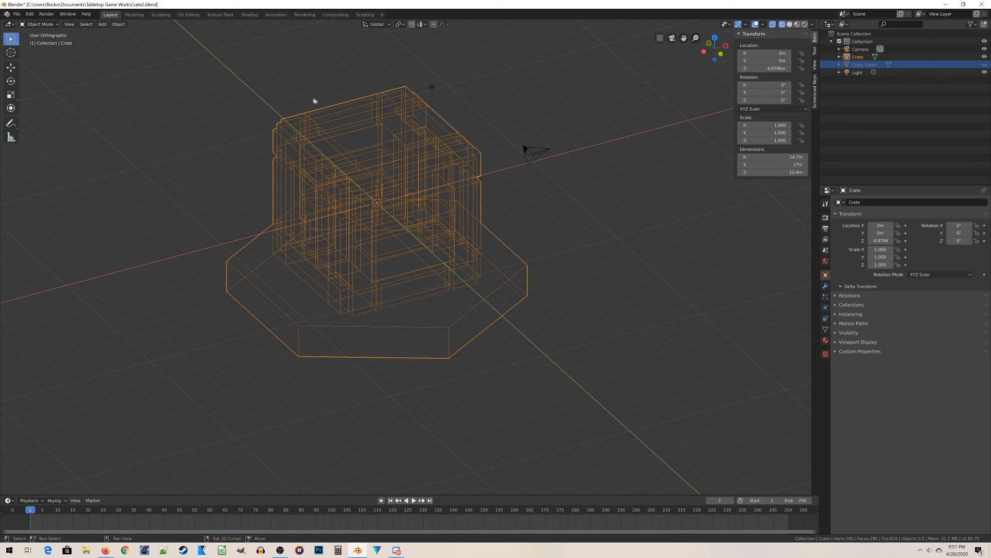
middle_click_drag(313, 130, 349, 171, "shift")
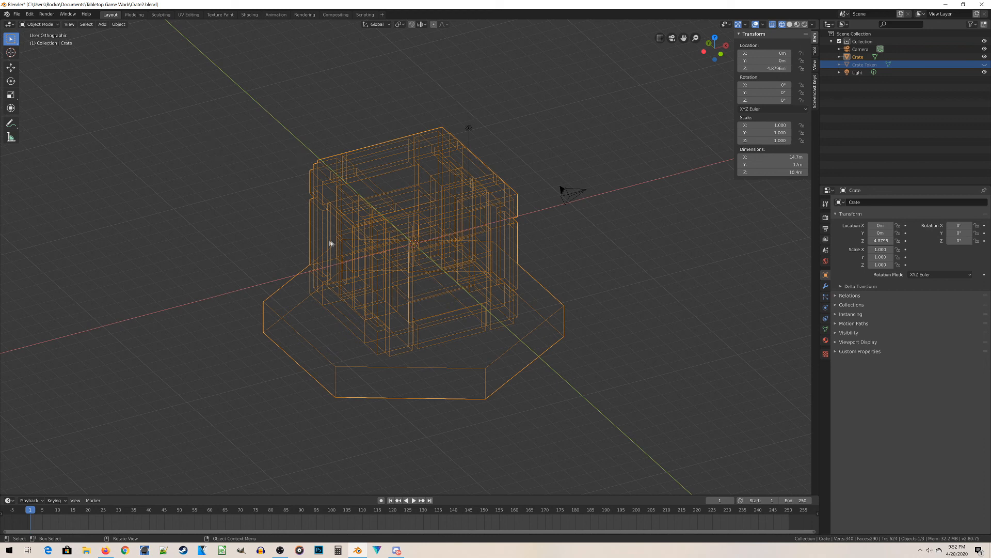
key("ctrl+s")
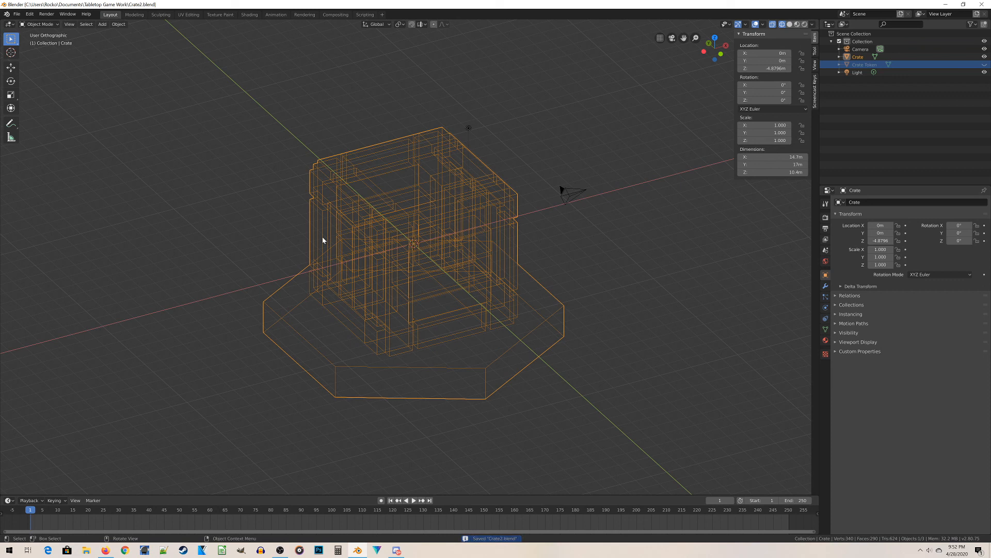